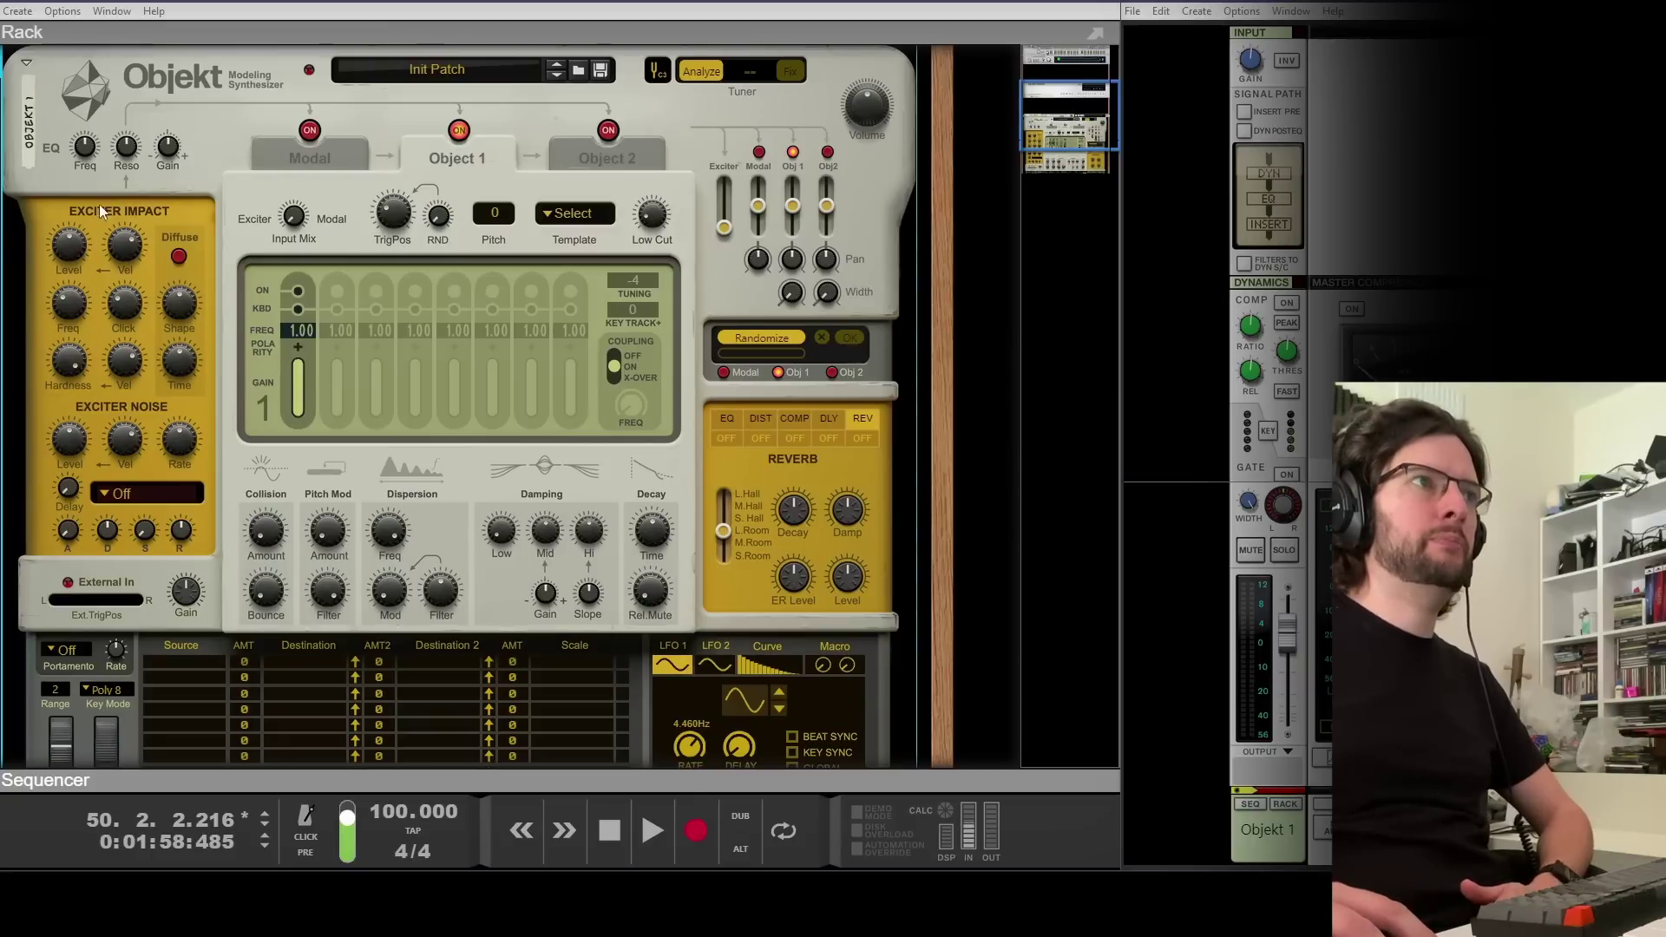
Set the exciter noise type to Color
{"action": "left_click", "coordinate": [70, 249]}
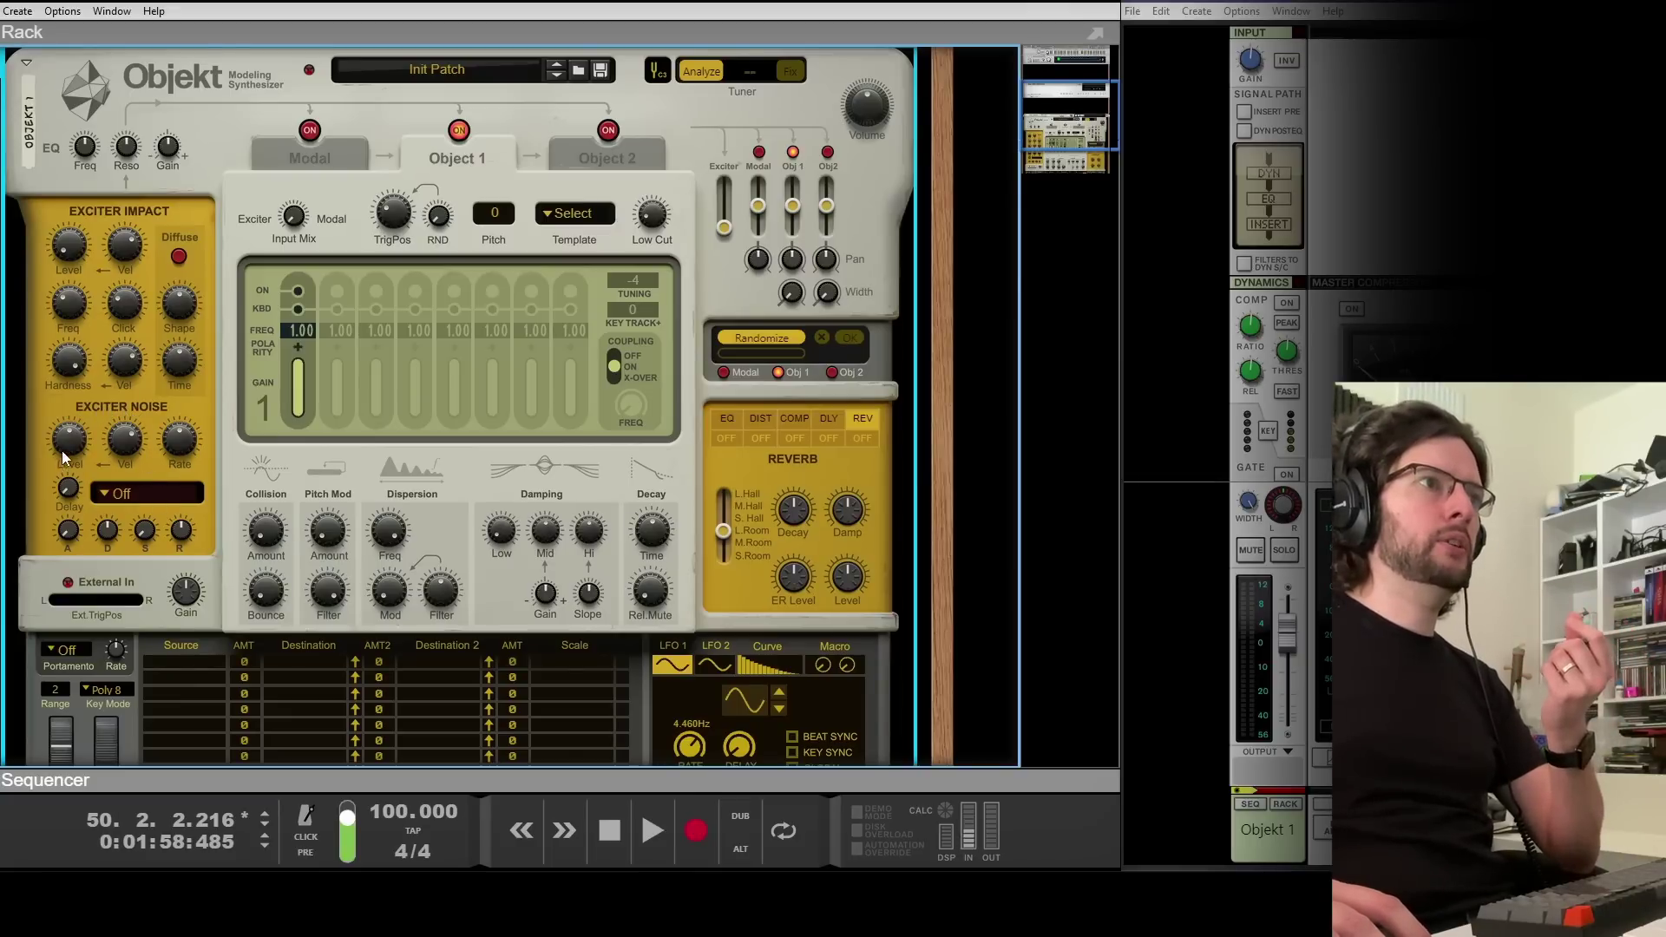
{"action": "left_click", "coordinate": [155, 494]}
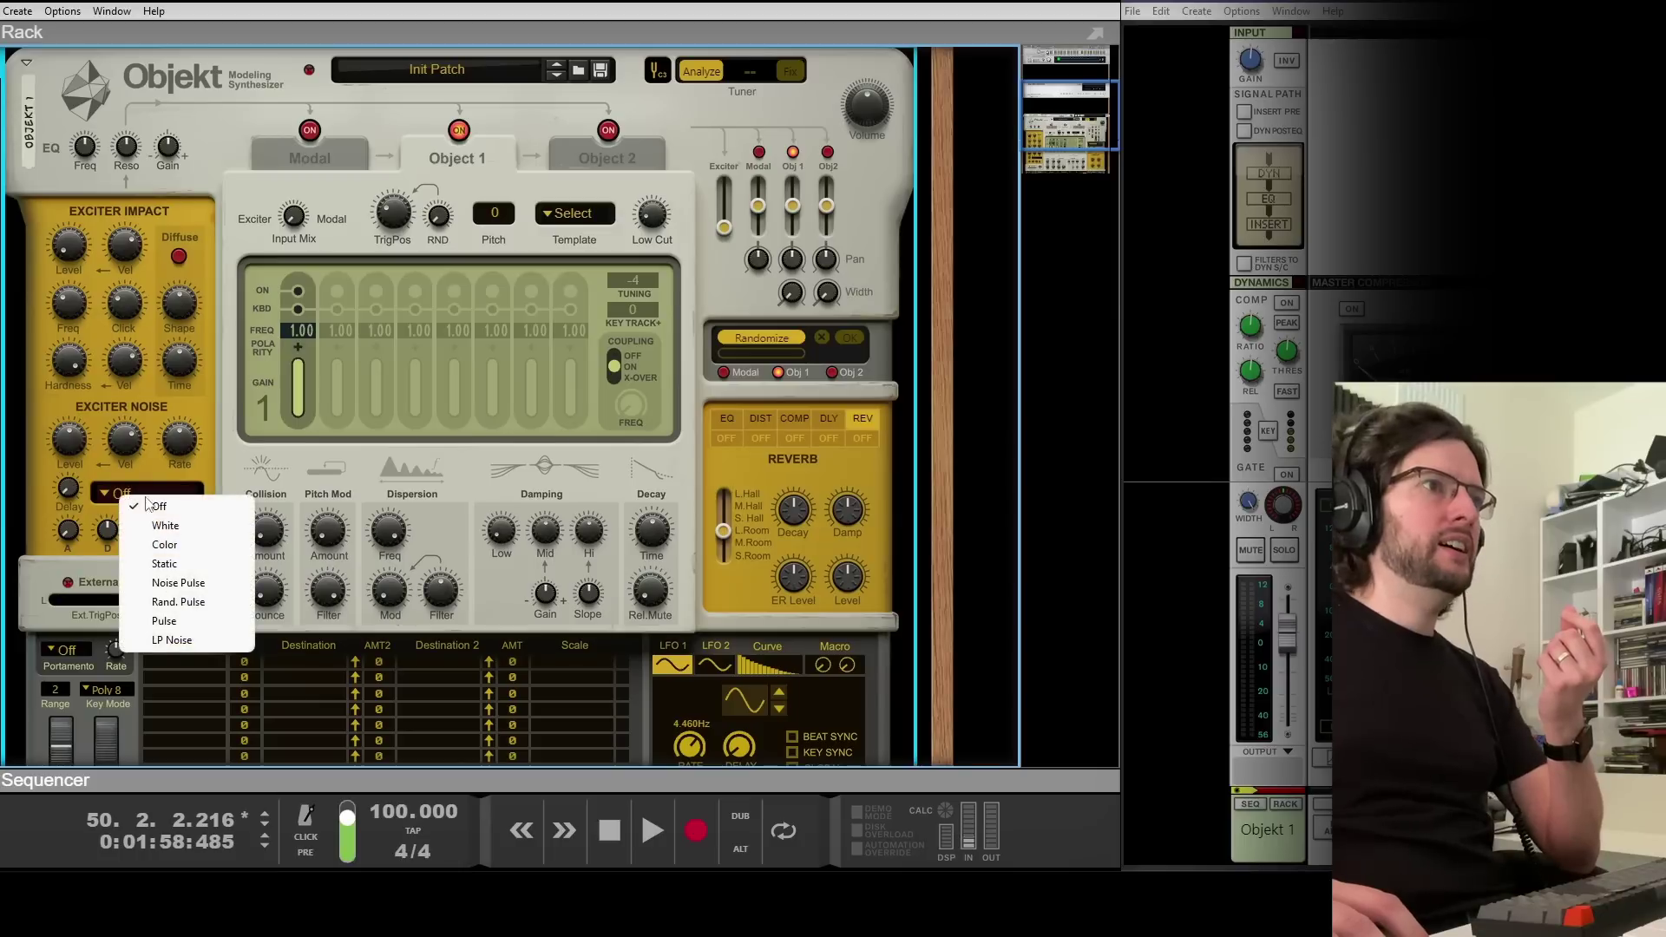
{"action": "left_click", "coordinate": [173, 547]}
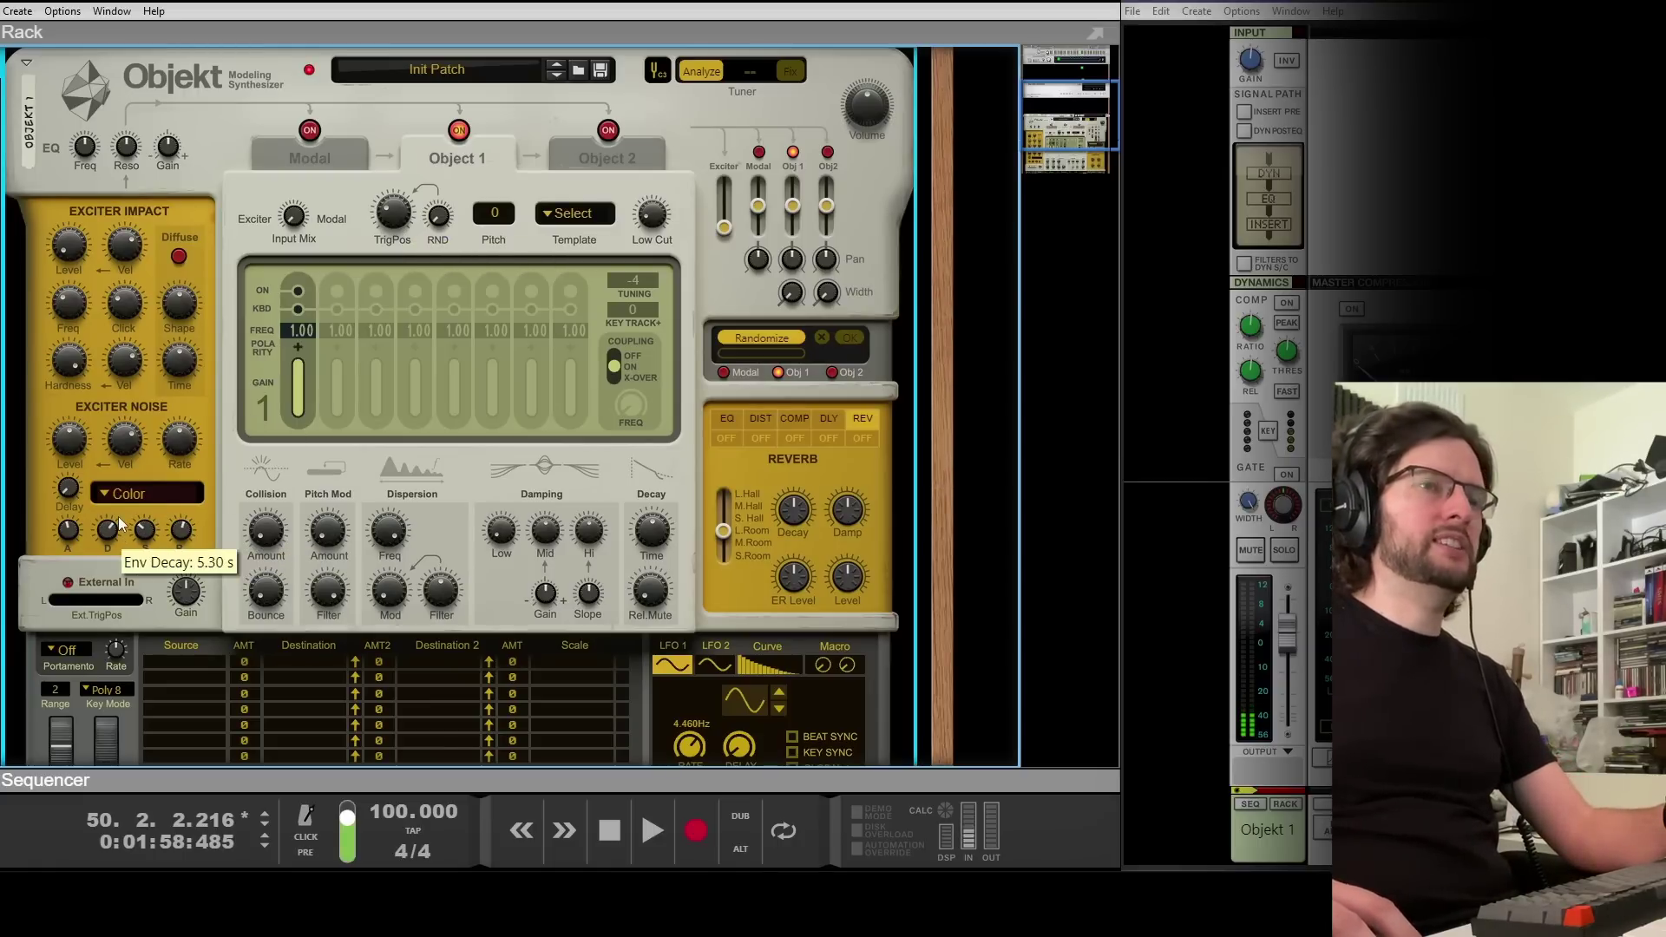
Turn on the compressor effect and adjust its ratio, threshold, release and attack
{"action": "left_click", "coordinate": [792, 436]}
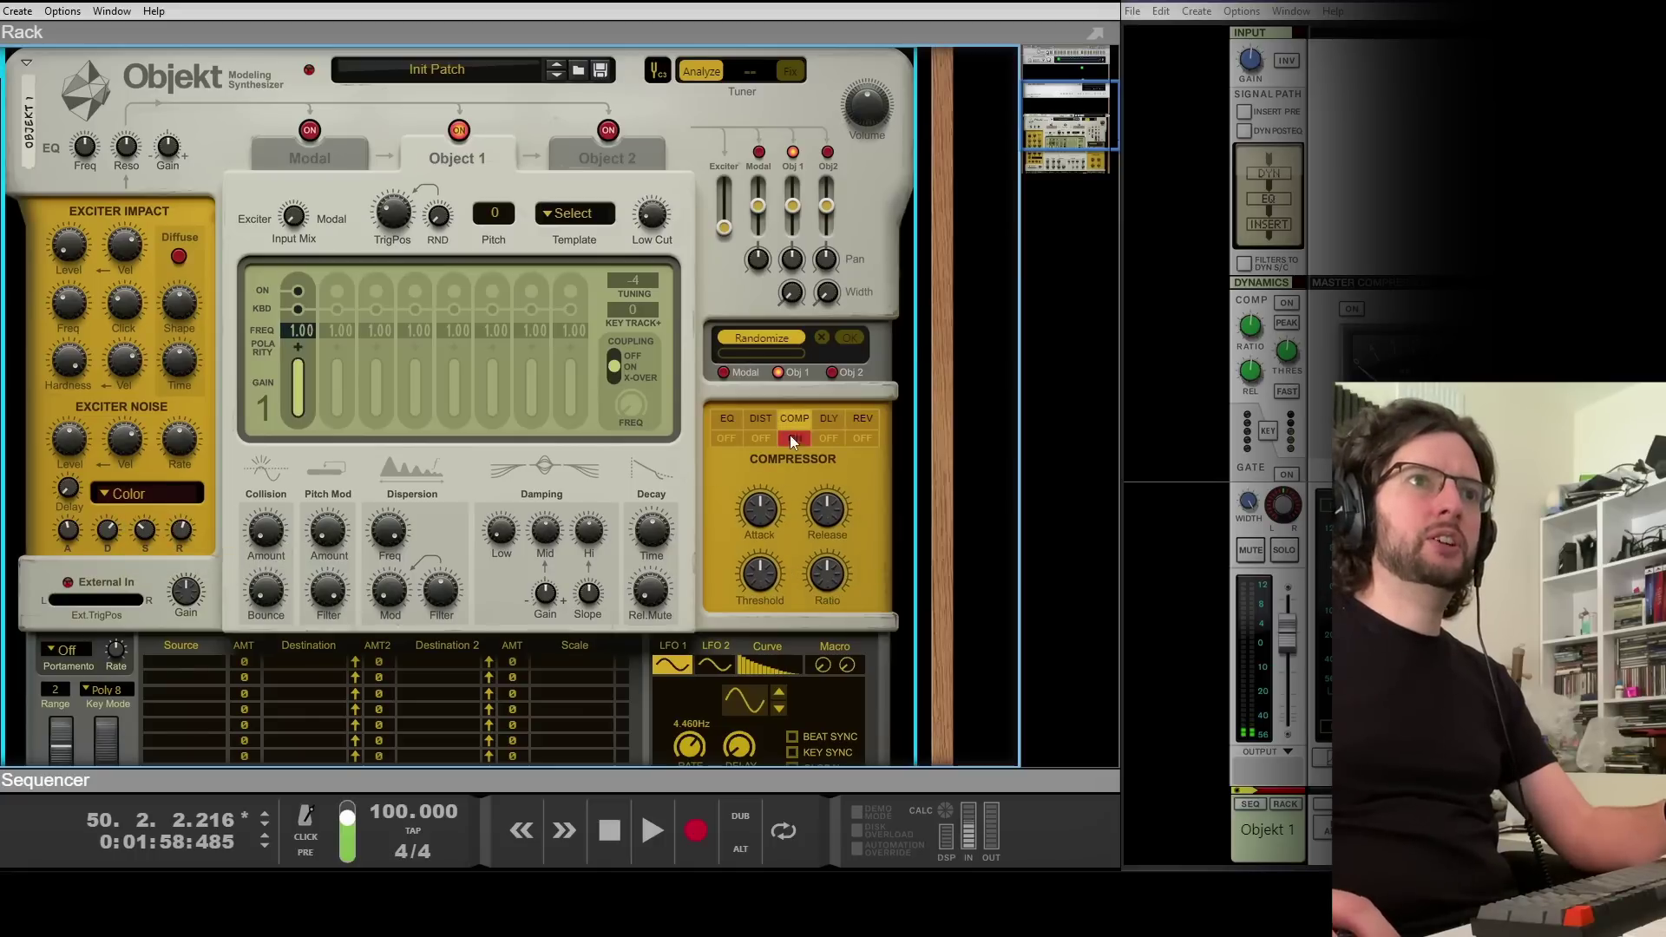
{"action": "left_click_drag", "start_coordinate": [831, 575], "coordinate": [767, 577]}
{"action": "left_click_drag", "start_coordinate": [833, 522], "coordinate": [759, 531]}
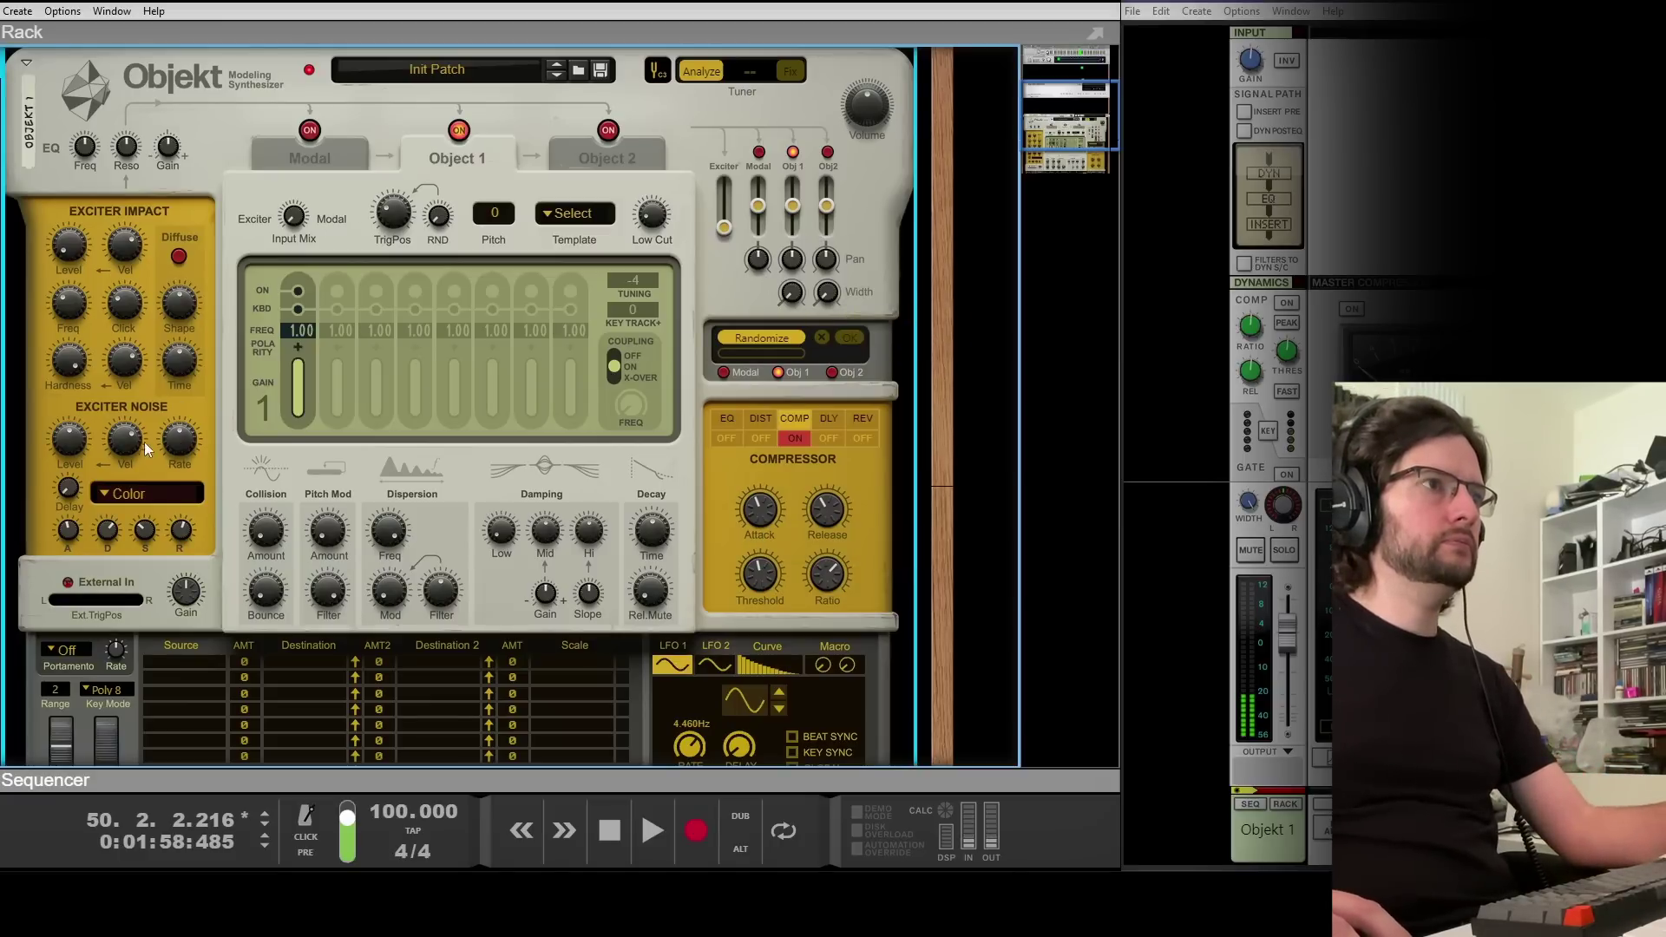
Adjust the exciter noise velocity amount and load the String Low template into Object 1
{"action": "left_click_drag", "start_coordinate": [128, 445], "coordinate": [137, 483]}
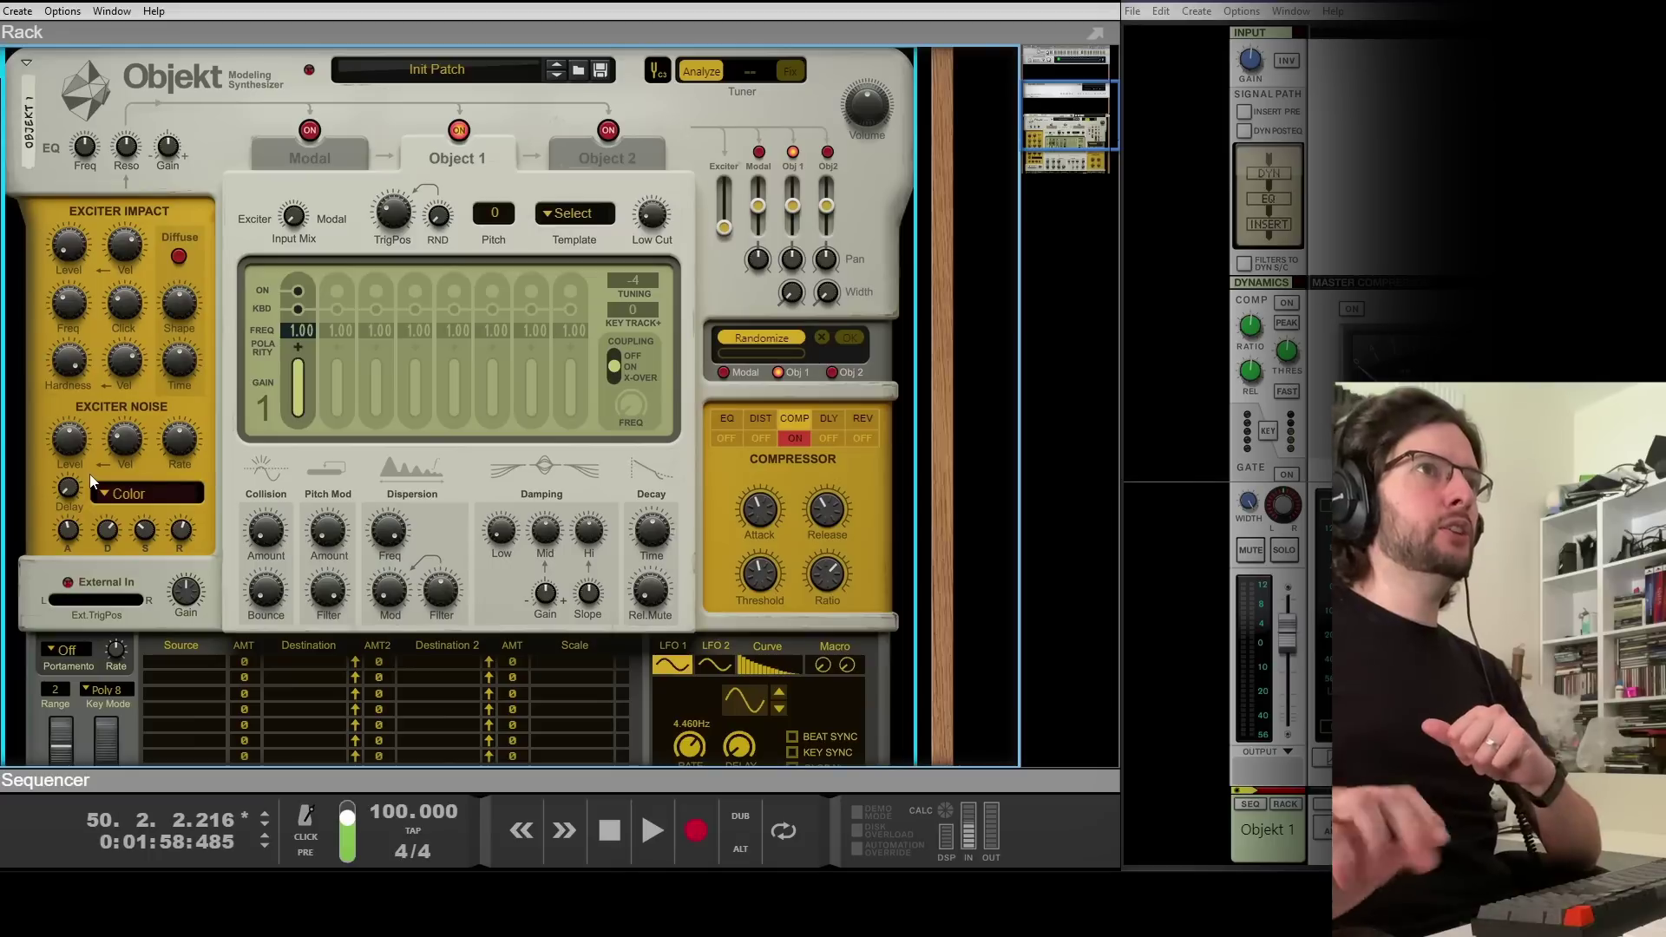
{"action": "left_click", "coordinate": [569, 217]}
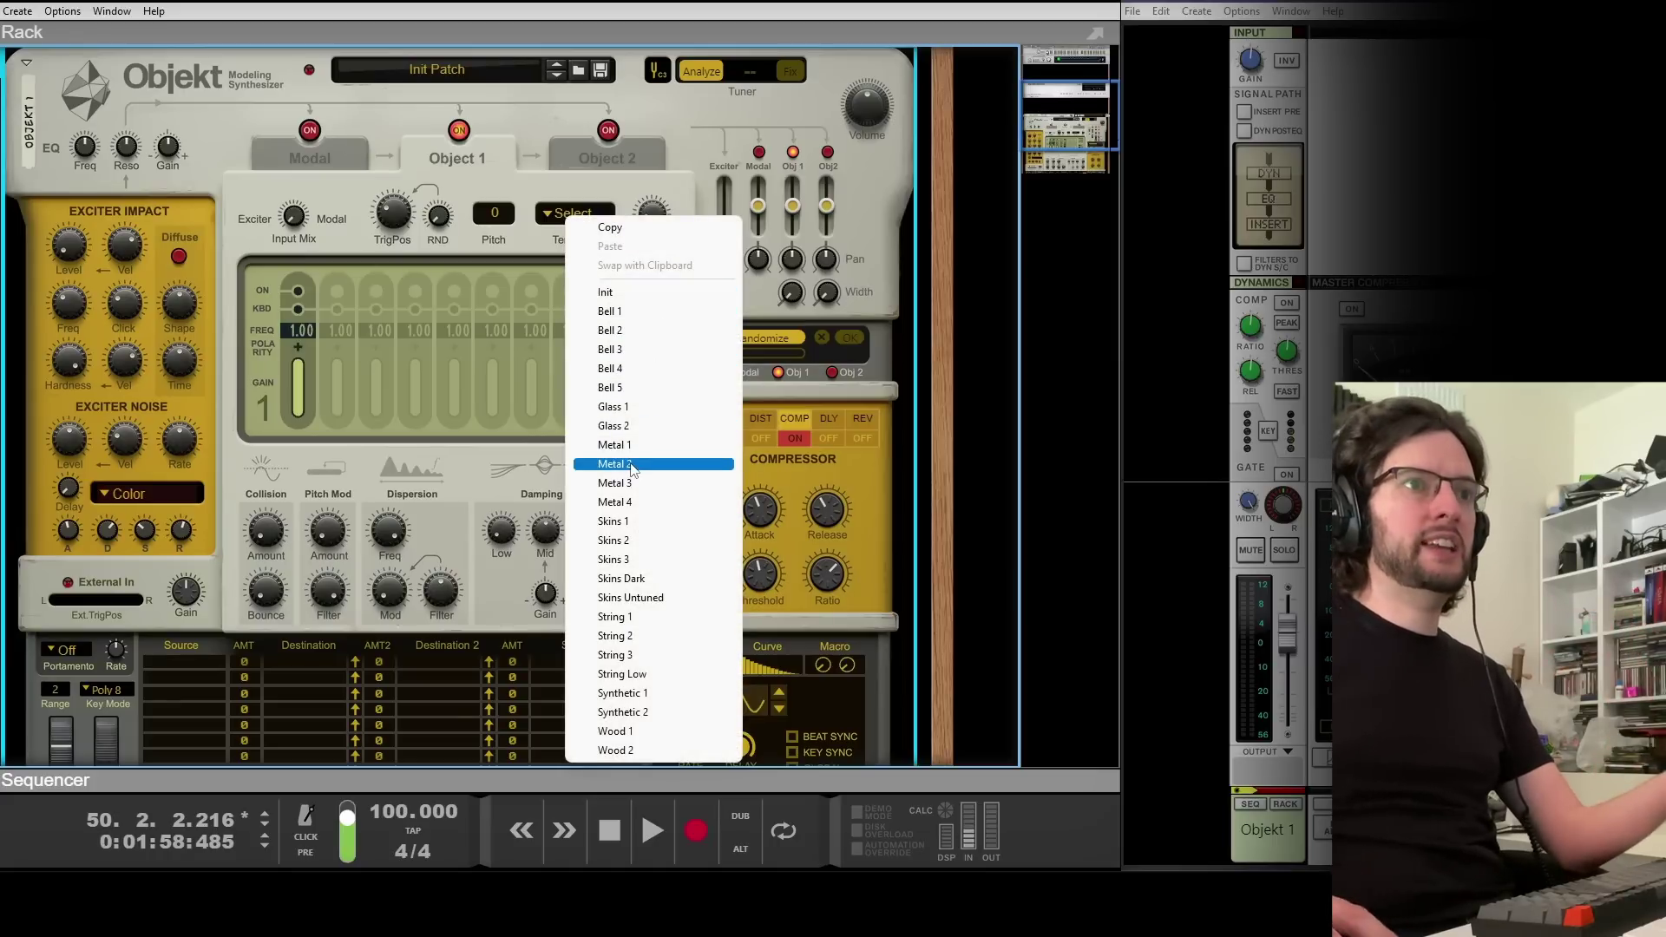
{"action": "left_click", "coordinate": [623, 675]}
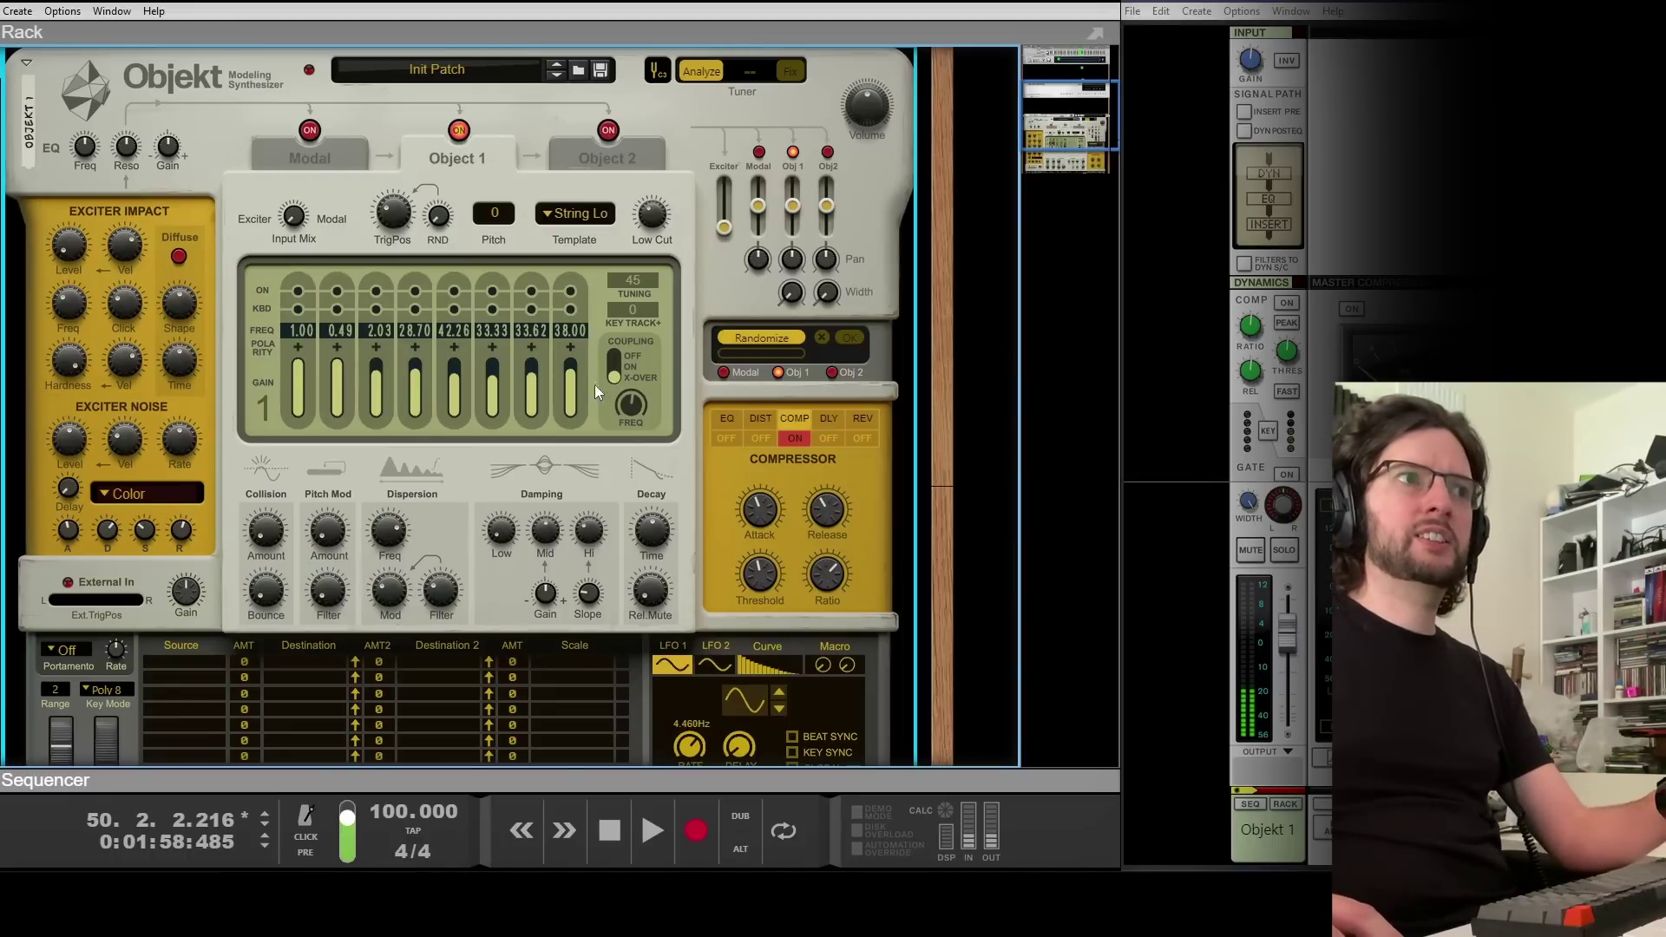
Set the exciter noise rate to about 34 % and slightly lower Object 1's mix level
{"action": "mouse_move", "coordinate": [175, 446]}
{"action": "mouse_move", "coordinate": [175, 446]}
{"action": "left_mouse_down"}
{"action": "mouse_move", "coordinate": [174, 478]}
{"action": "mouse_move", "coordinate": [174, 460]}
{"action": "left_mouse_up"}
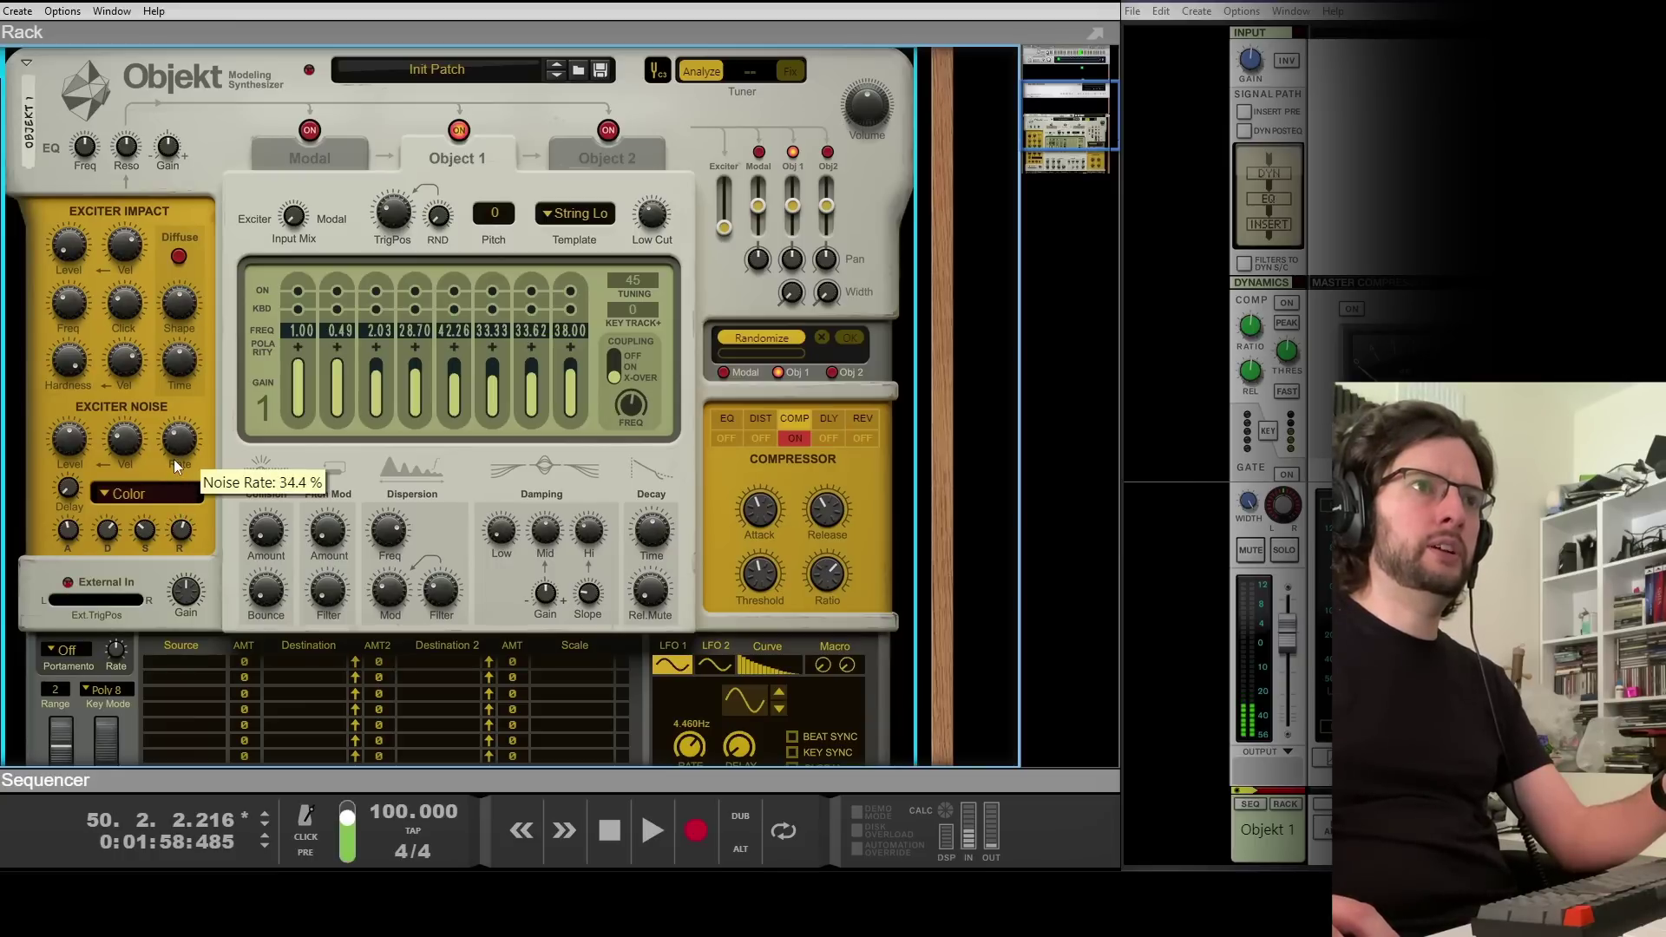
{"action": "left_click_drag", "start_coordinate": [792, 207], "coordinate": [800, 222]}
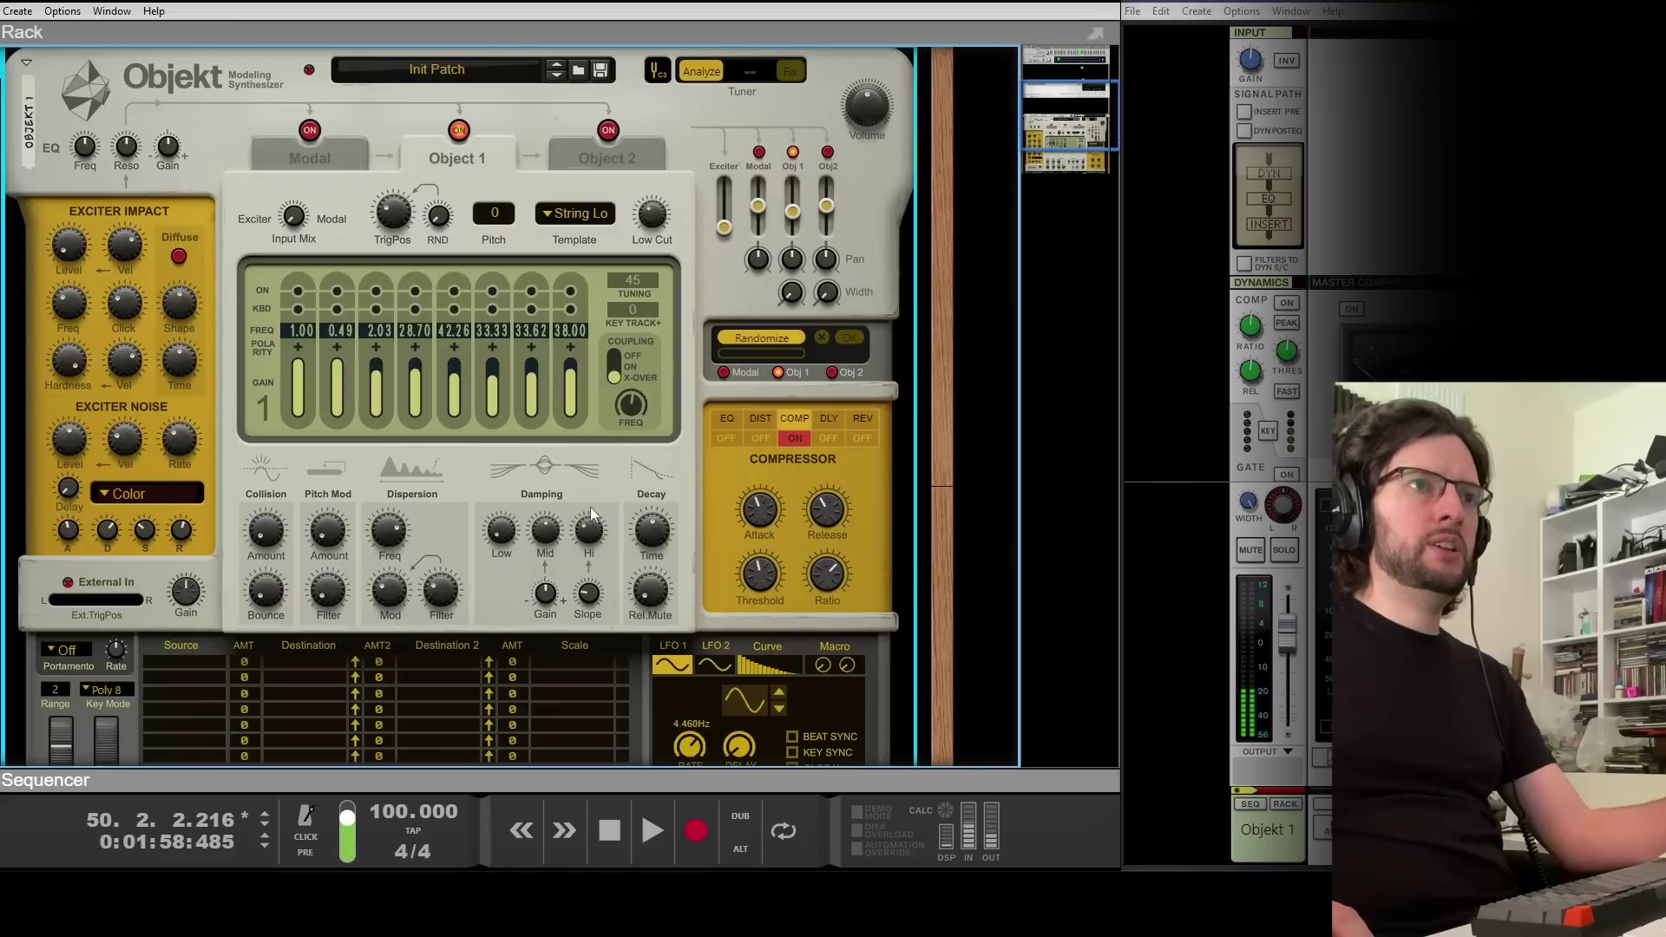
Adjust Object 1's high-frequency damping
{"action": "mouse_move", "coordinate": [589, 531]}
{"action": "left_click_drag", "start_coordinate": [590, 529], "coordinate": [593, 547]}
{"action": "mouse_move", "coordinate": [596, 595]}
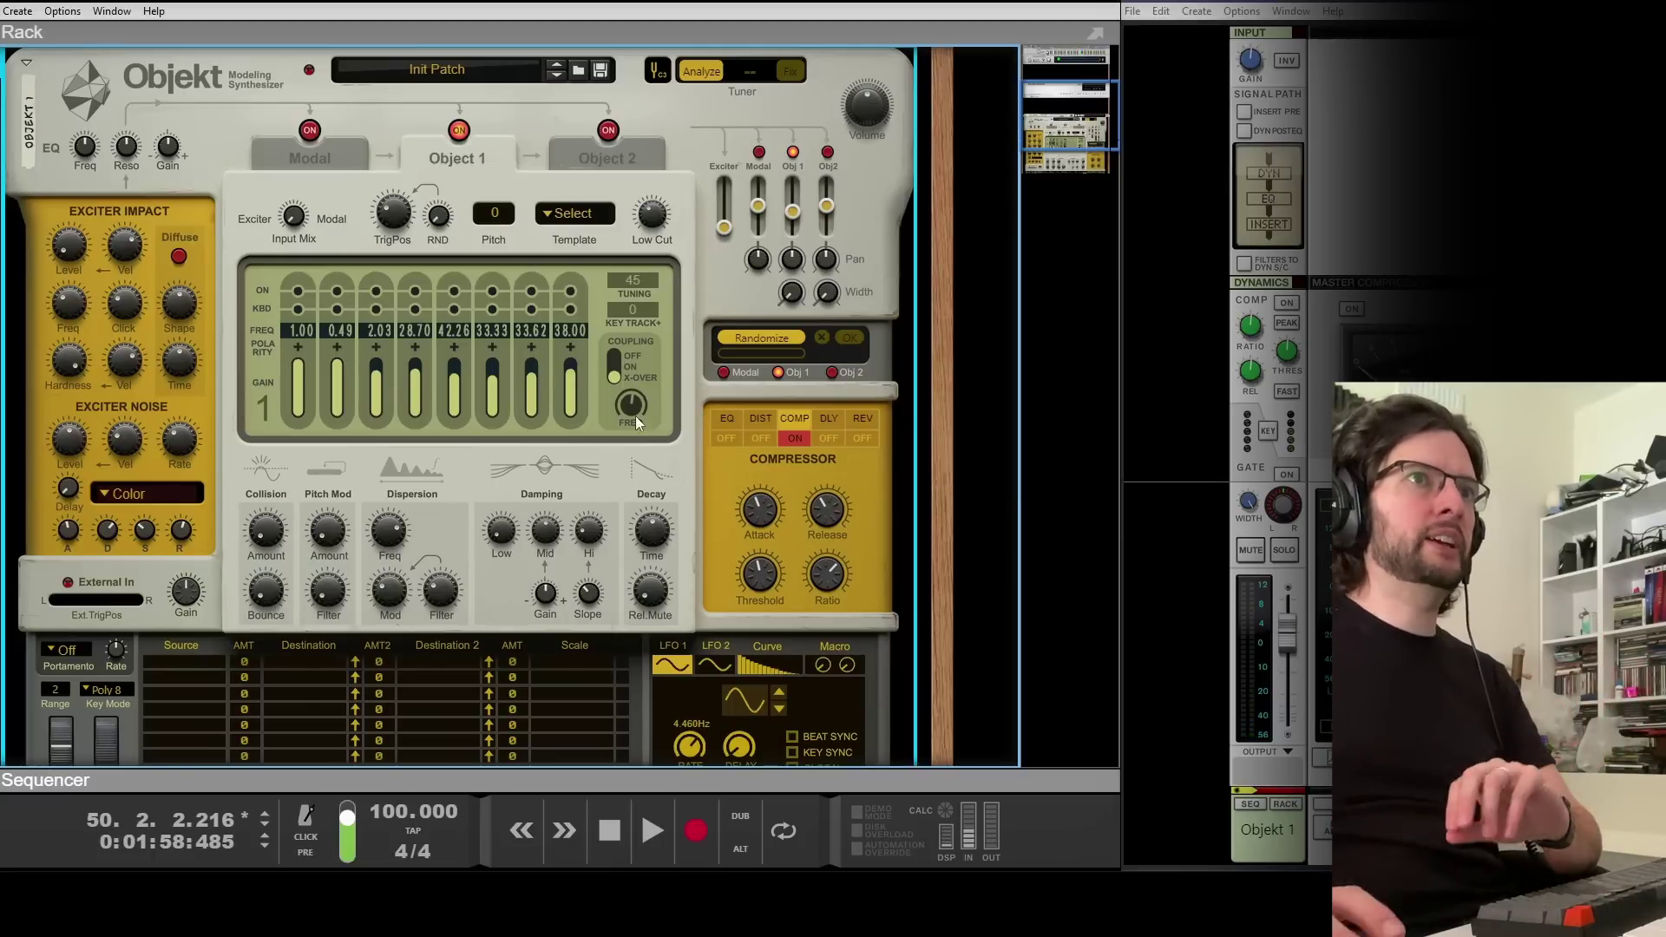
Apply a 50% randomization to Object 1 and set its first two partial frequencies to 4.05 and 0.52
{"action": "left_click", "coordinate": [777, 341]}
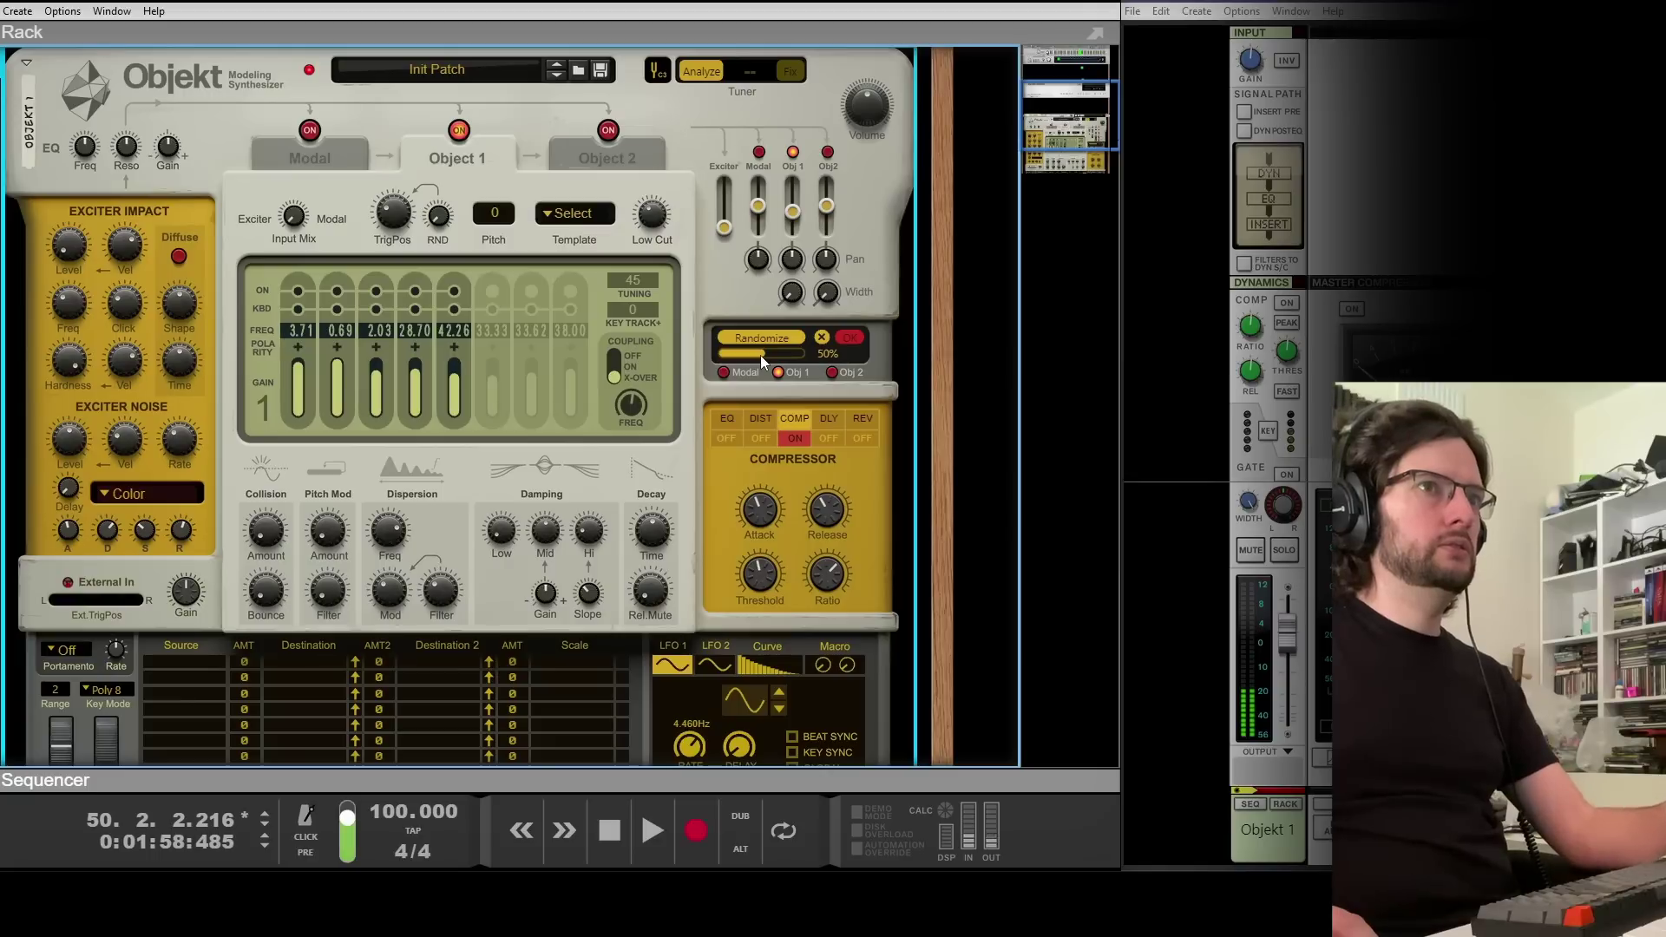
{"action": "left_click", "coordinate": [848, 340]}
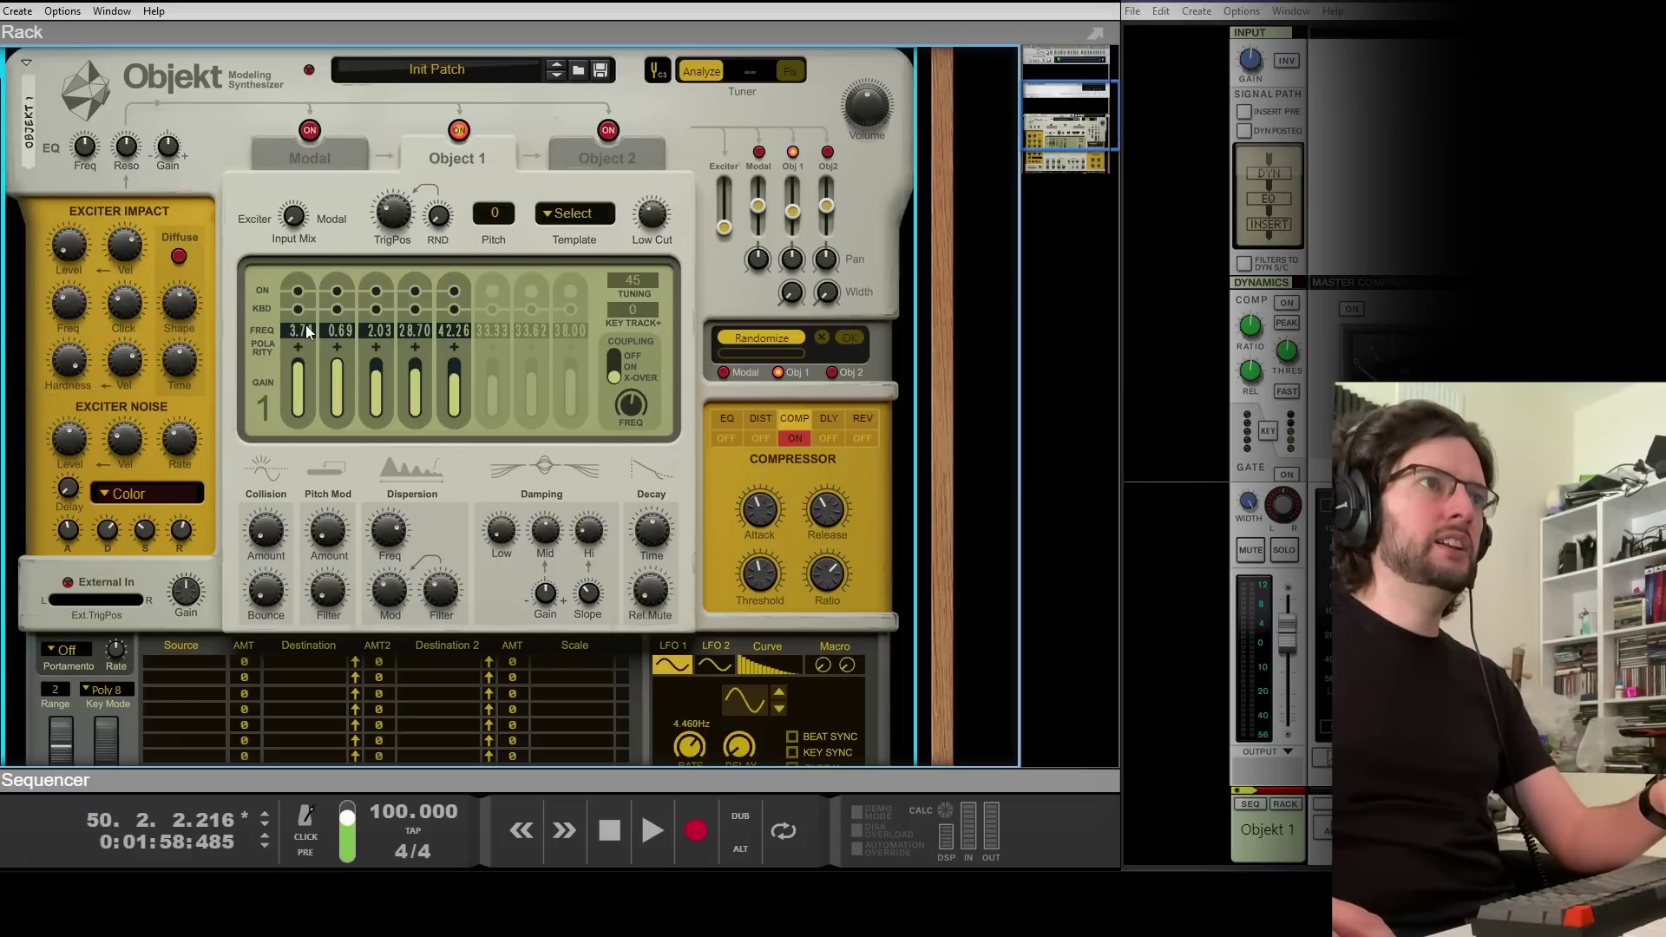
{"action": "left_click_drag", "start_coordinate": [303, 336], "coordinate": [306, 417]}
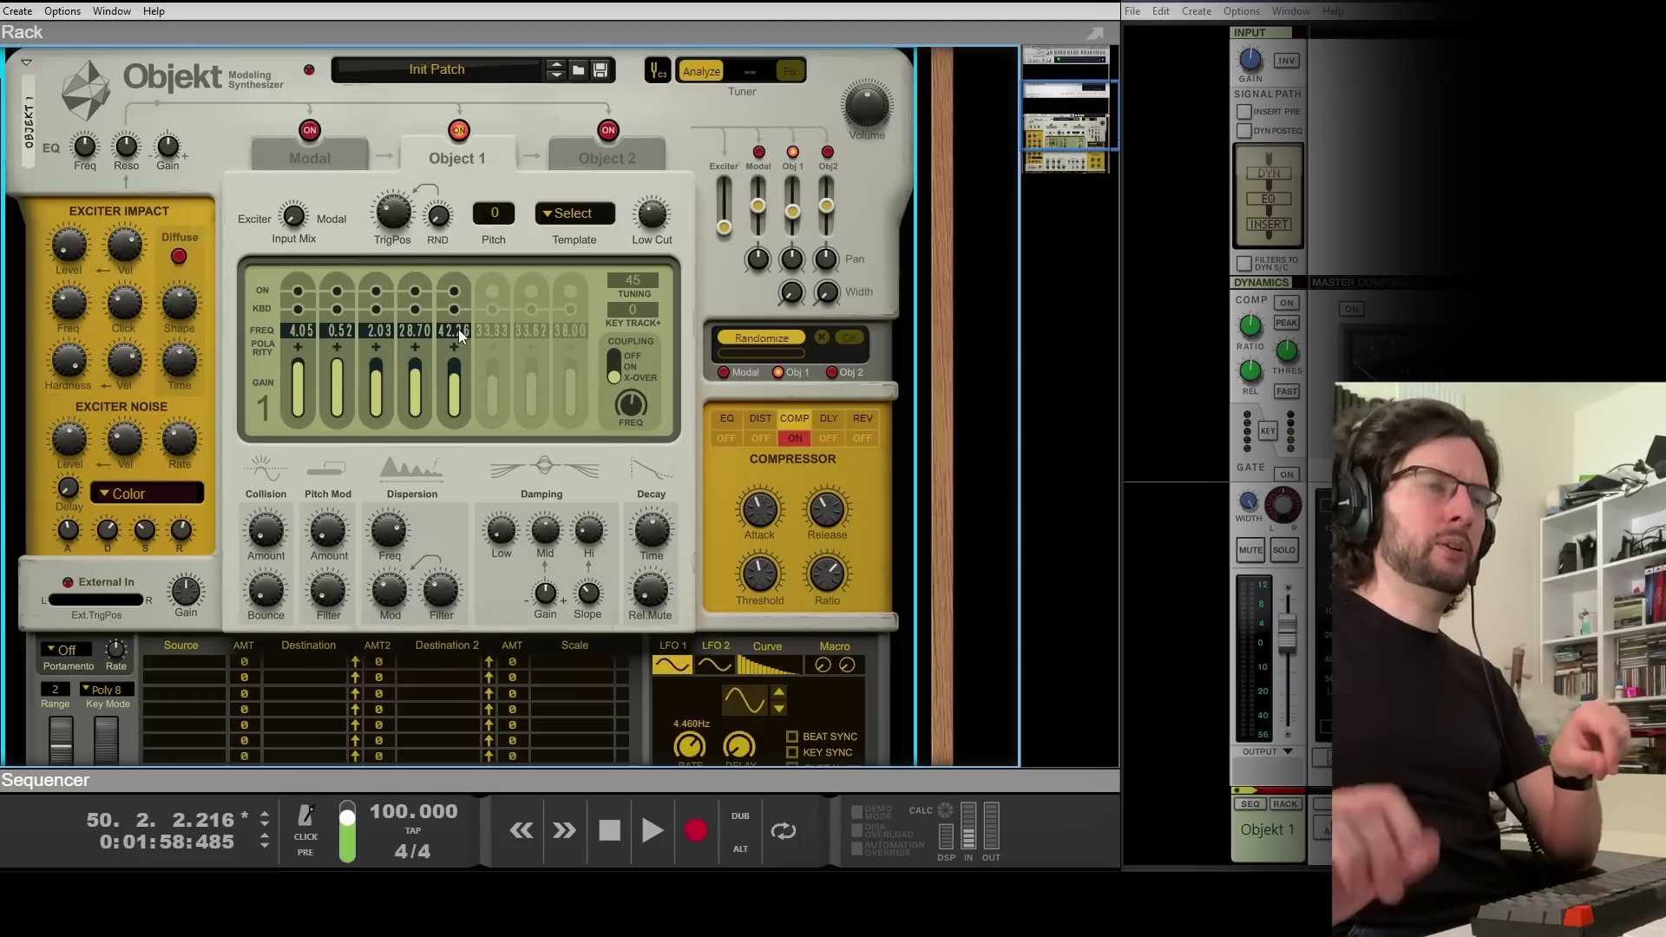
Analyze the patch's pitch, set Object 1's tuning to -24, and check it briefly against the tuning reference tone
{"action": "left_click", "coordinate": [701, 73]}
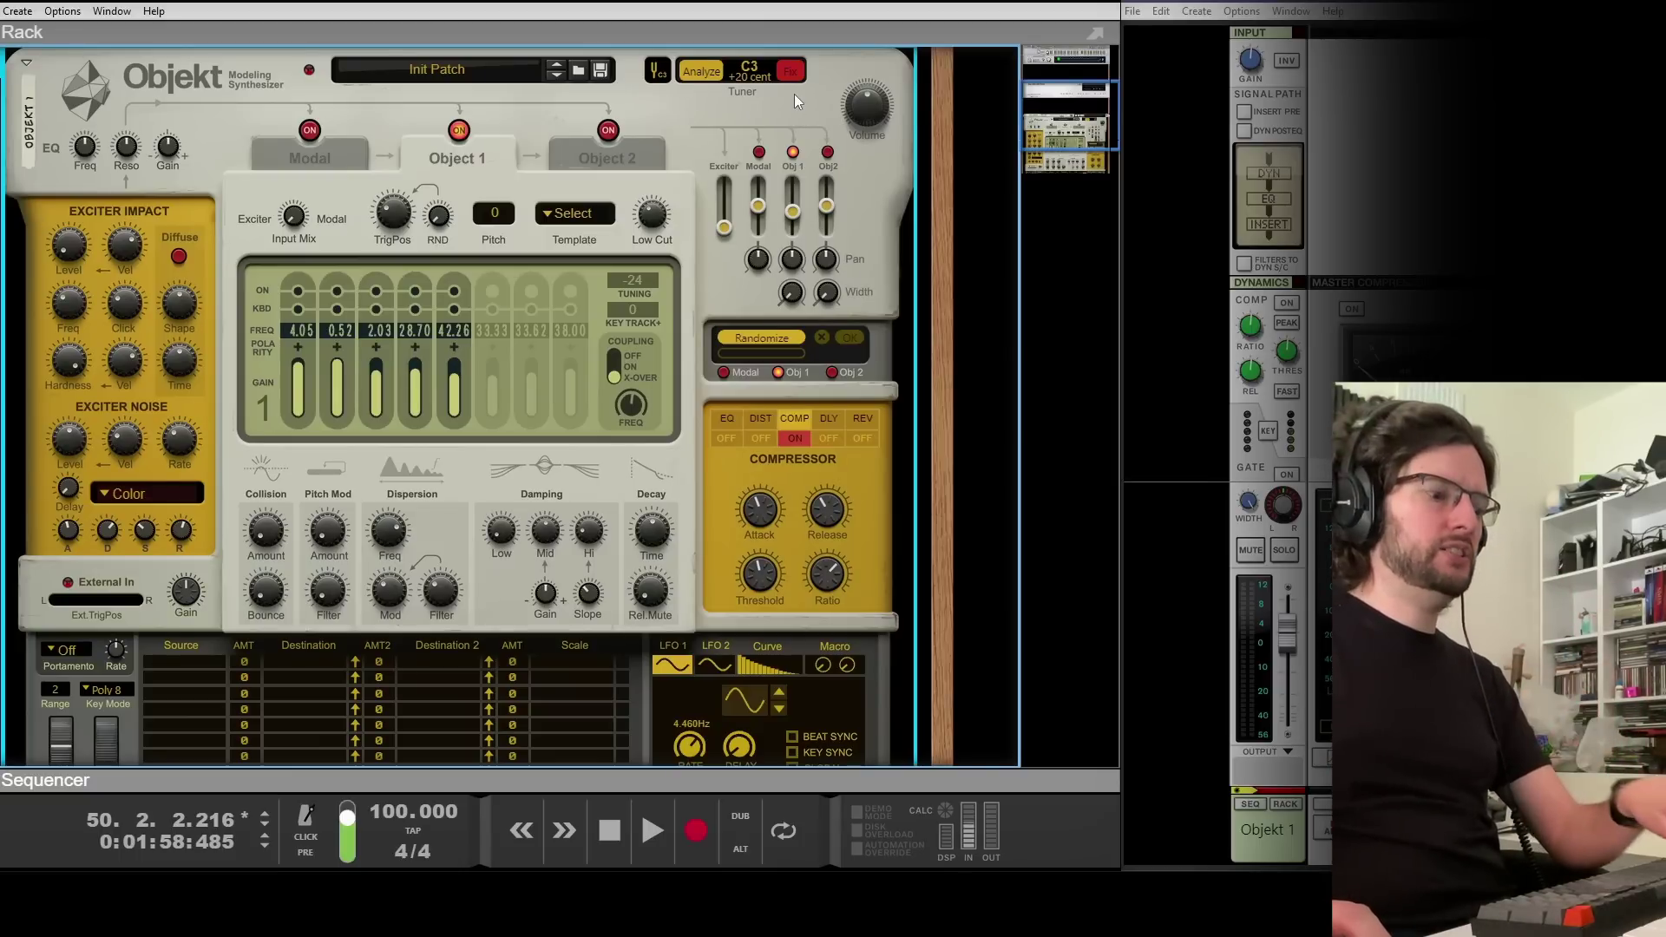
{"action": "left_click", "coordinate": [660, 73]}
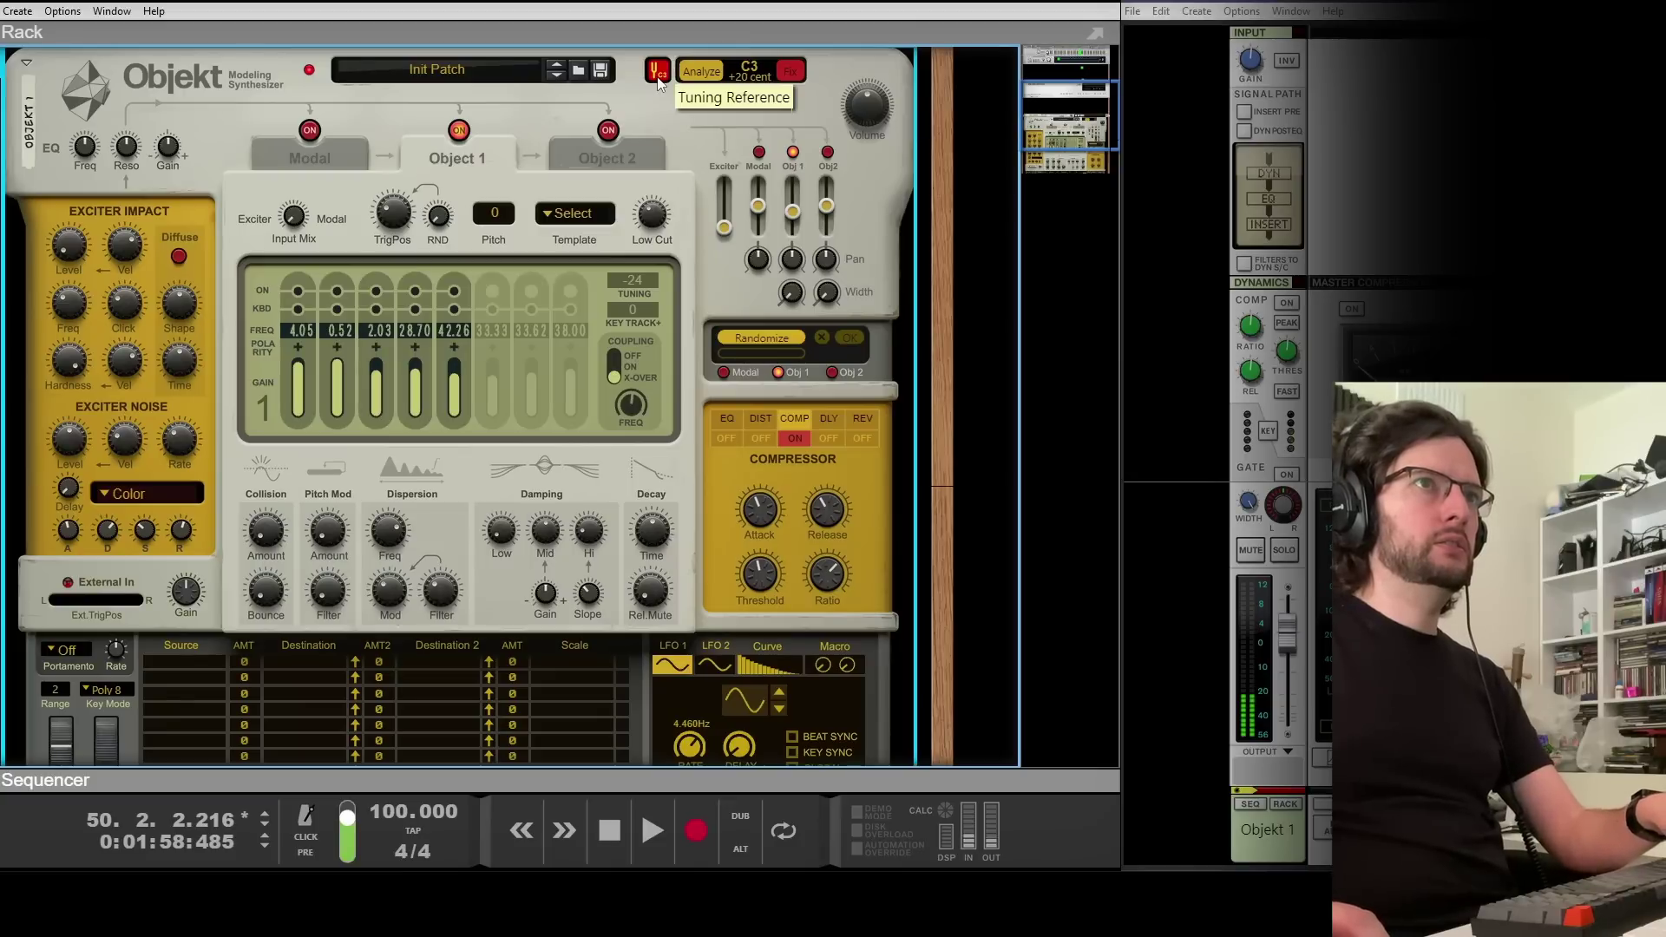
{"action": "left_click", "coordinate": [658, 74]}
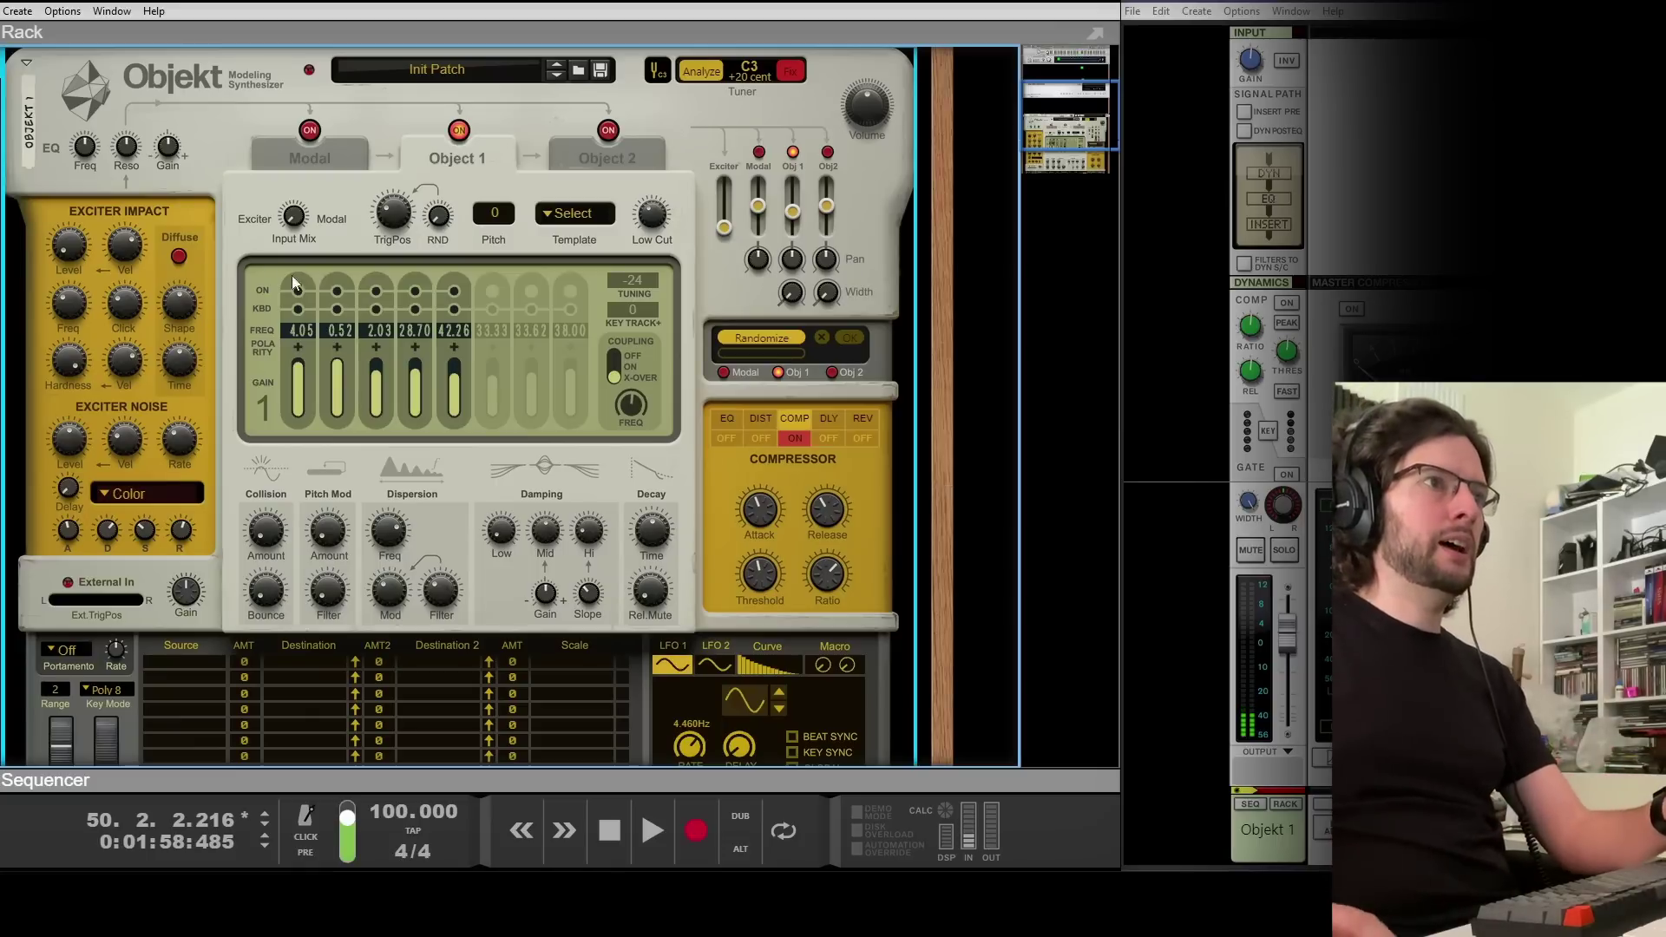
Adjust the exciter noise rate and shorten Object 1's decay time
{"action": "mouse_move", "coordinate": [181, 445]}
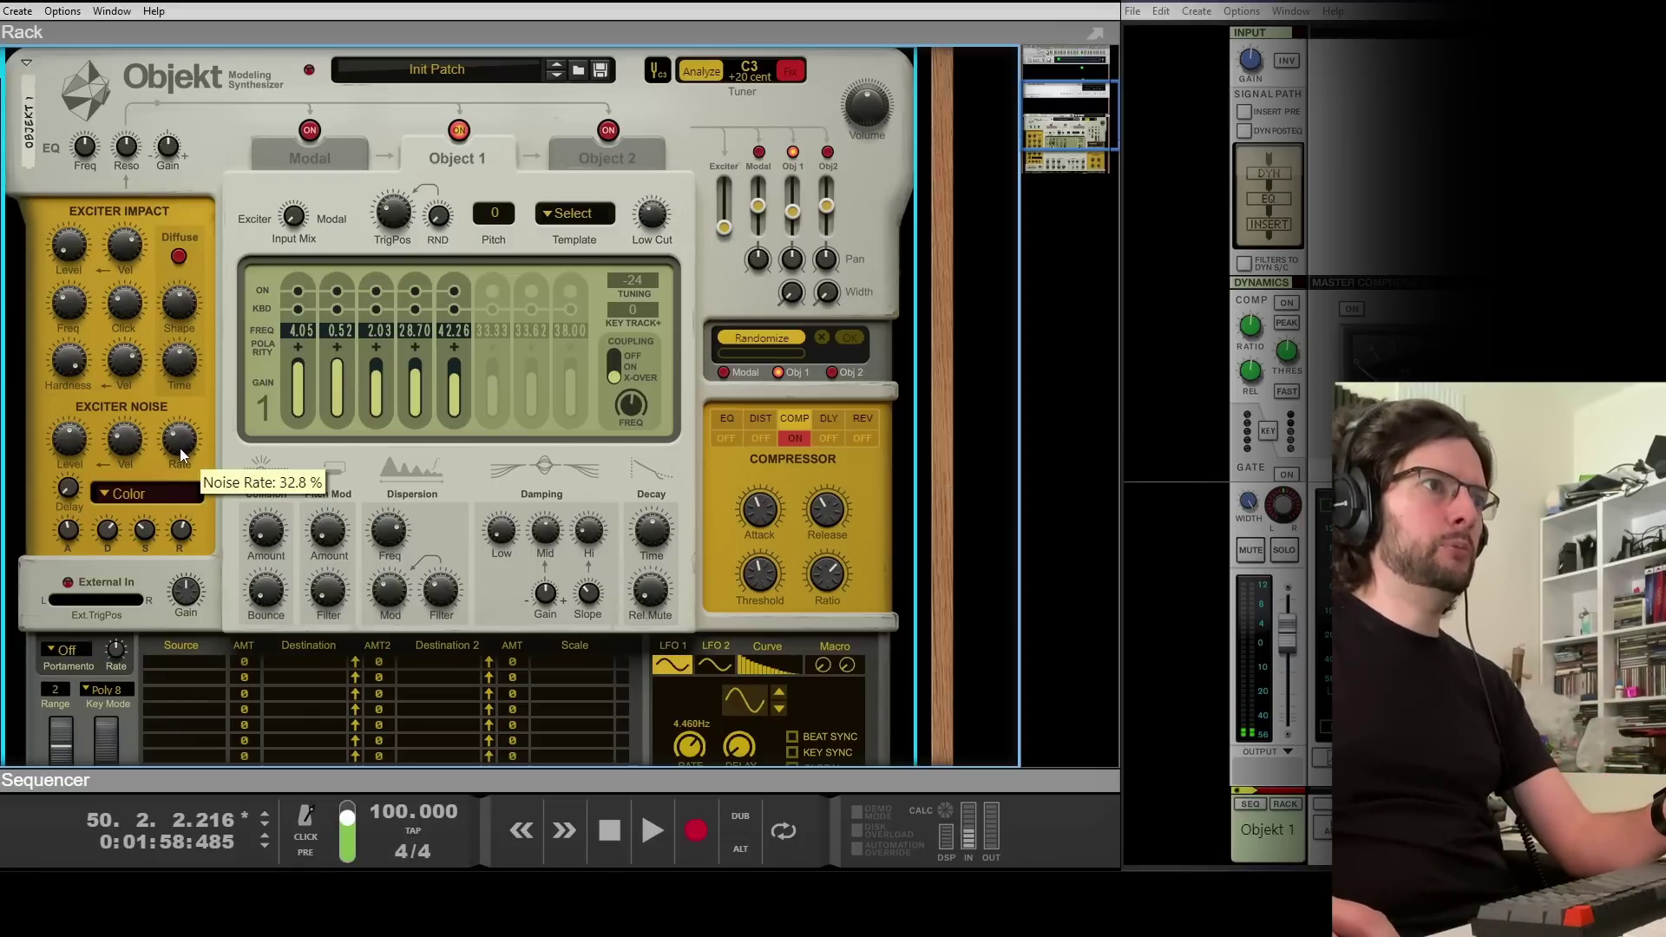
{"action": "mouse_move", "coordinate": [180, 455]}
{"action": "left_mouse_down"}
{"action": "mouse_move", "coordinate": [189, 414]}
{"action": "mouse_move", "coordinate": [186, 439]}
{"action": "left_mouse_up"}
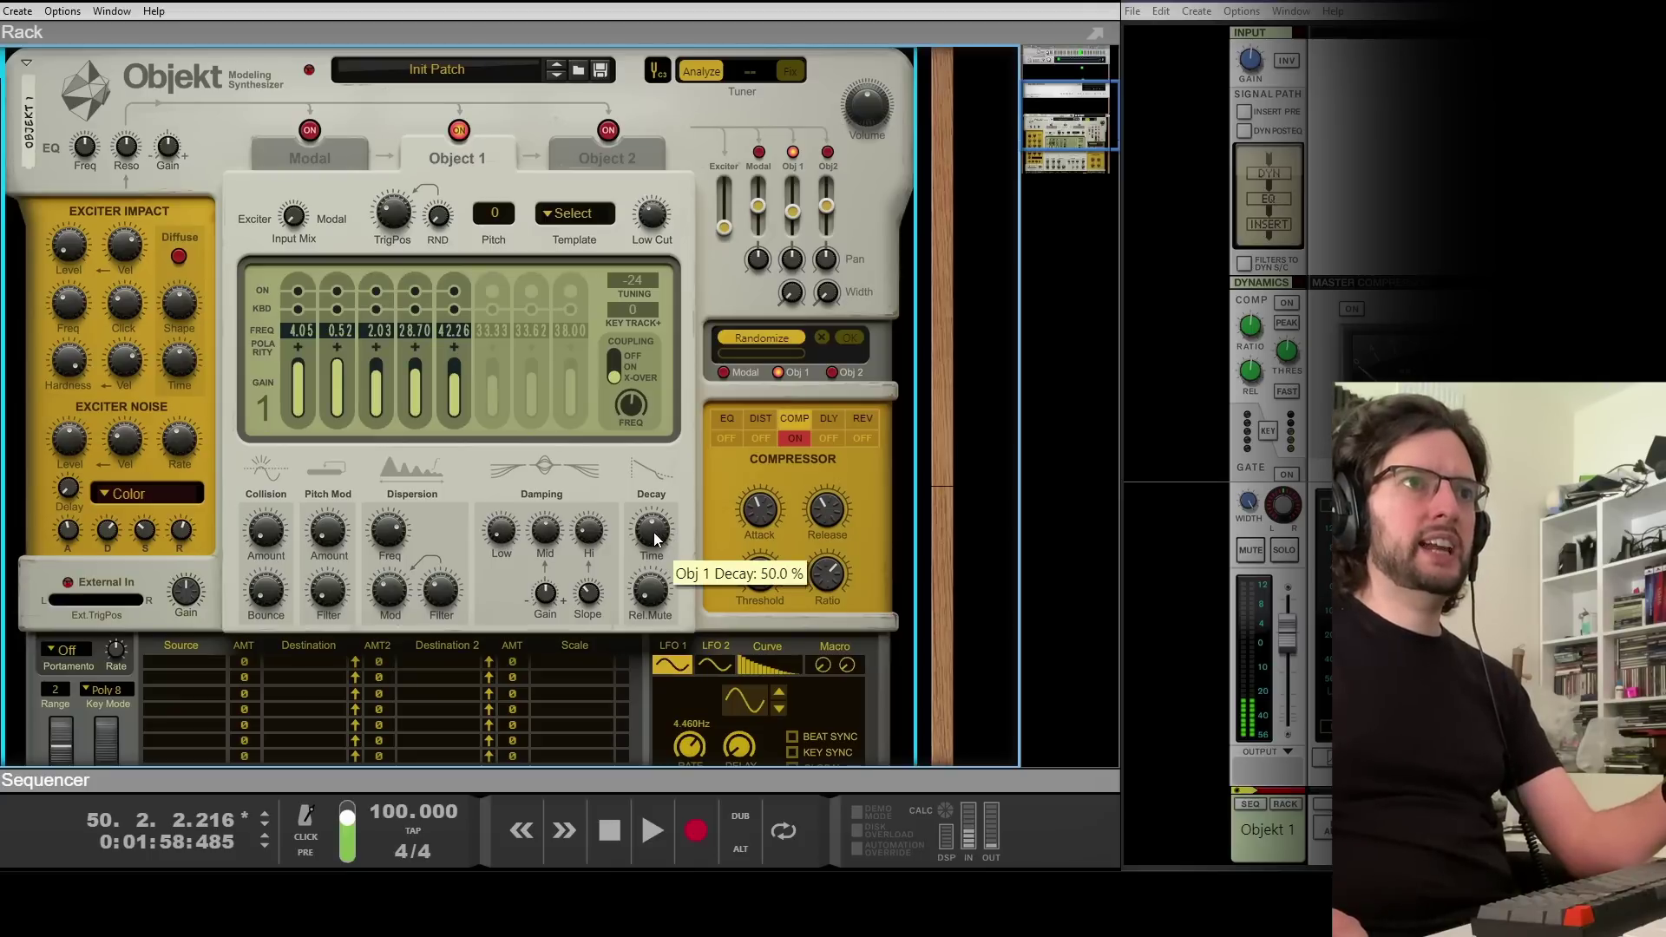
{"action": "left_click_drag", "start_coordinate": [655, 532], "coordinate": [655, 563]}
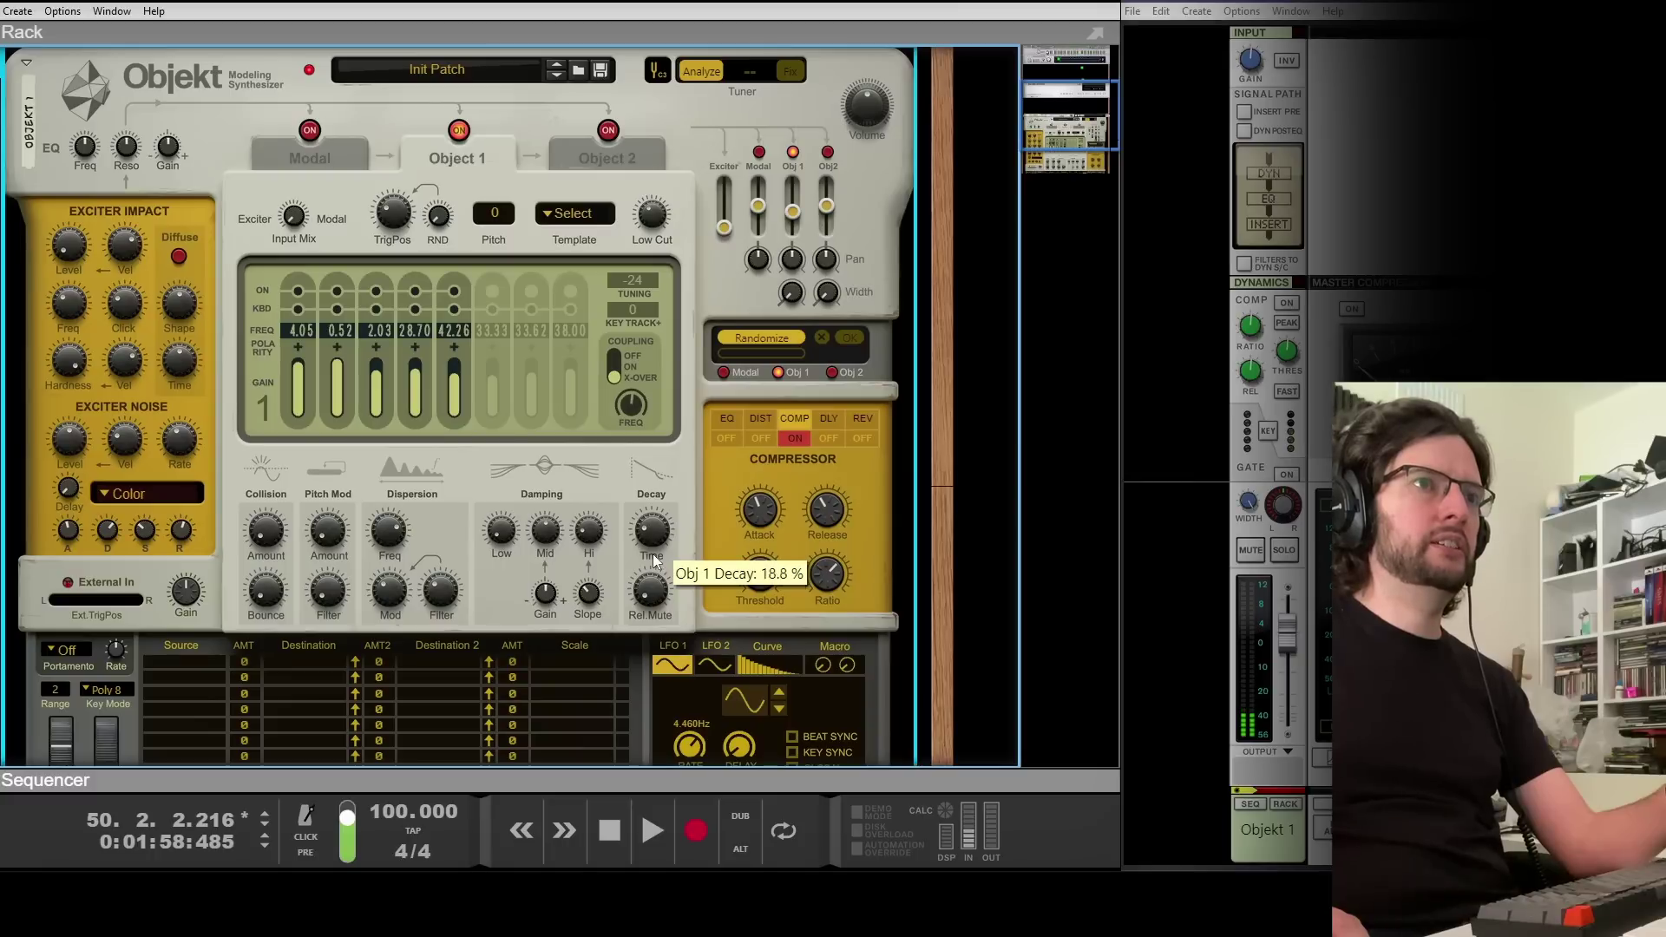
{"action": "left_click_drag", "start_coordinate": [654, 557], "coordinate": [655, 550]}
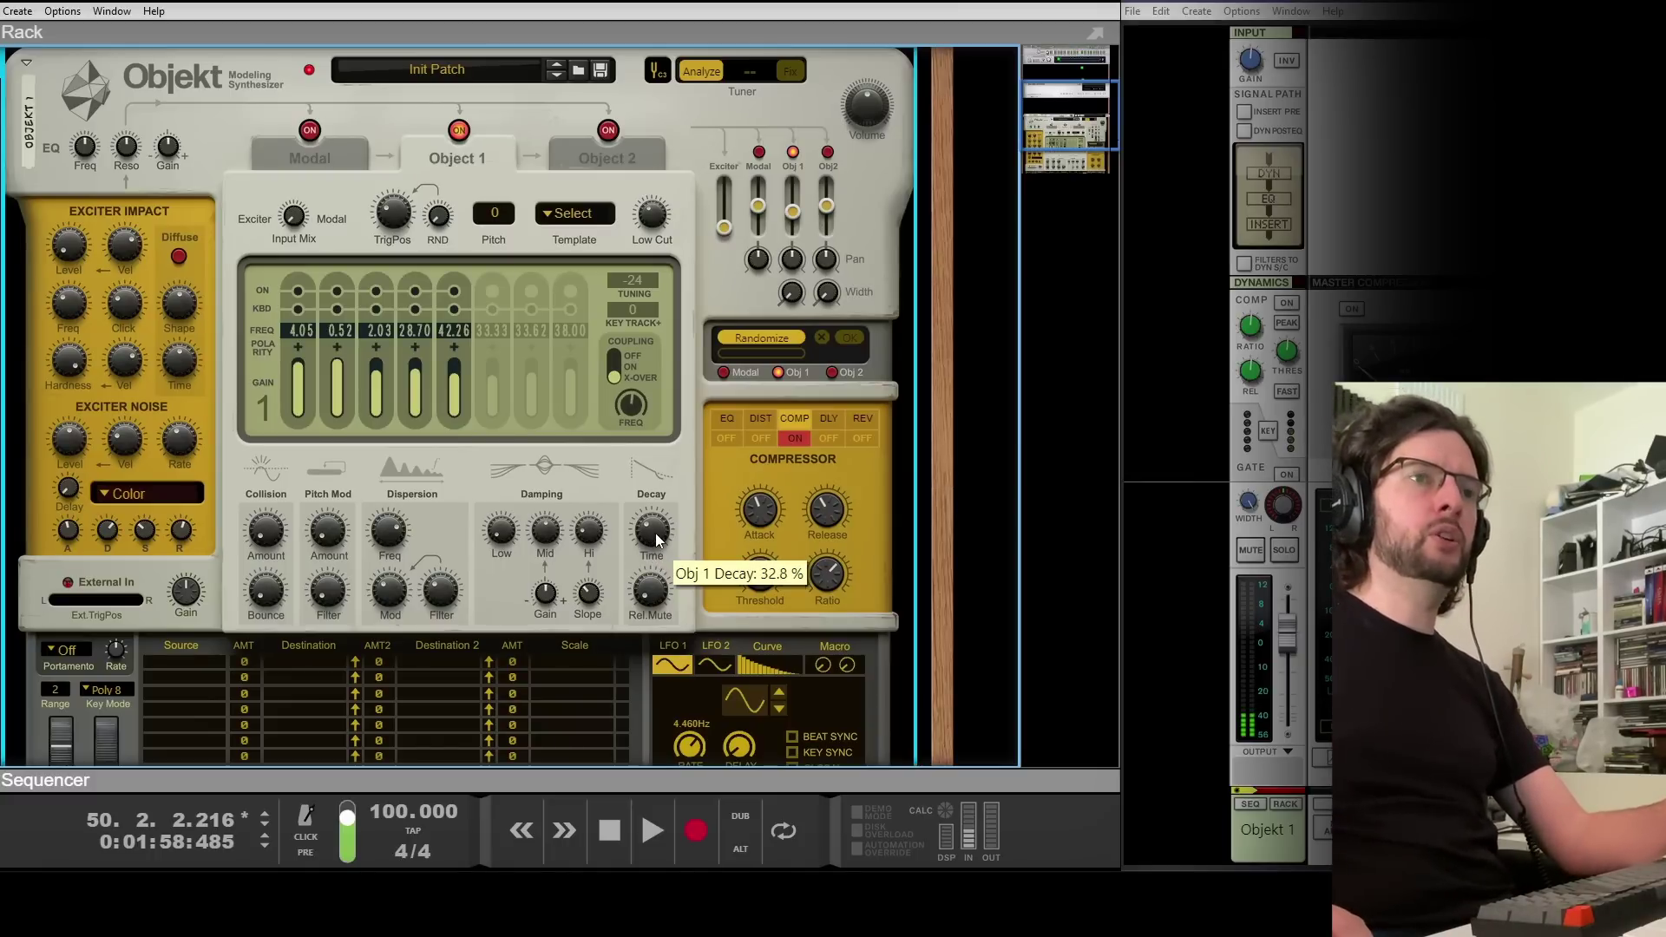
{"action": "mouse_move", "coordinate": [658, 535]}
{"action": "left_mouse_down"}
{"action": "mouse_move", "coordinate": [664, 568]}
{"action": "mouse_move", "coordinate": [664, 546]}
{"action": "left_mouse_up"}
Raise Object 1's mix level
{"action": "scroll", "coordinate": [665, 544], "scroll_direction": "up", "scroll_amount": 3}
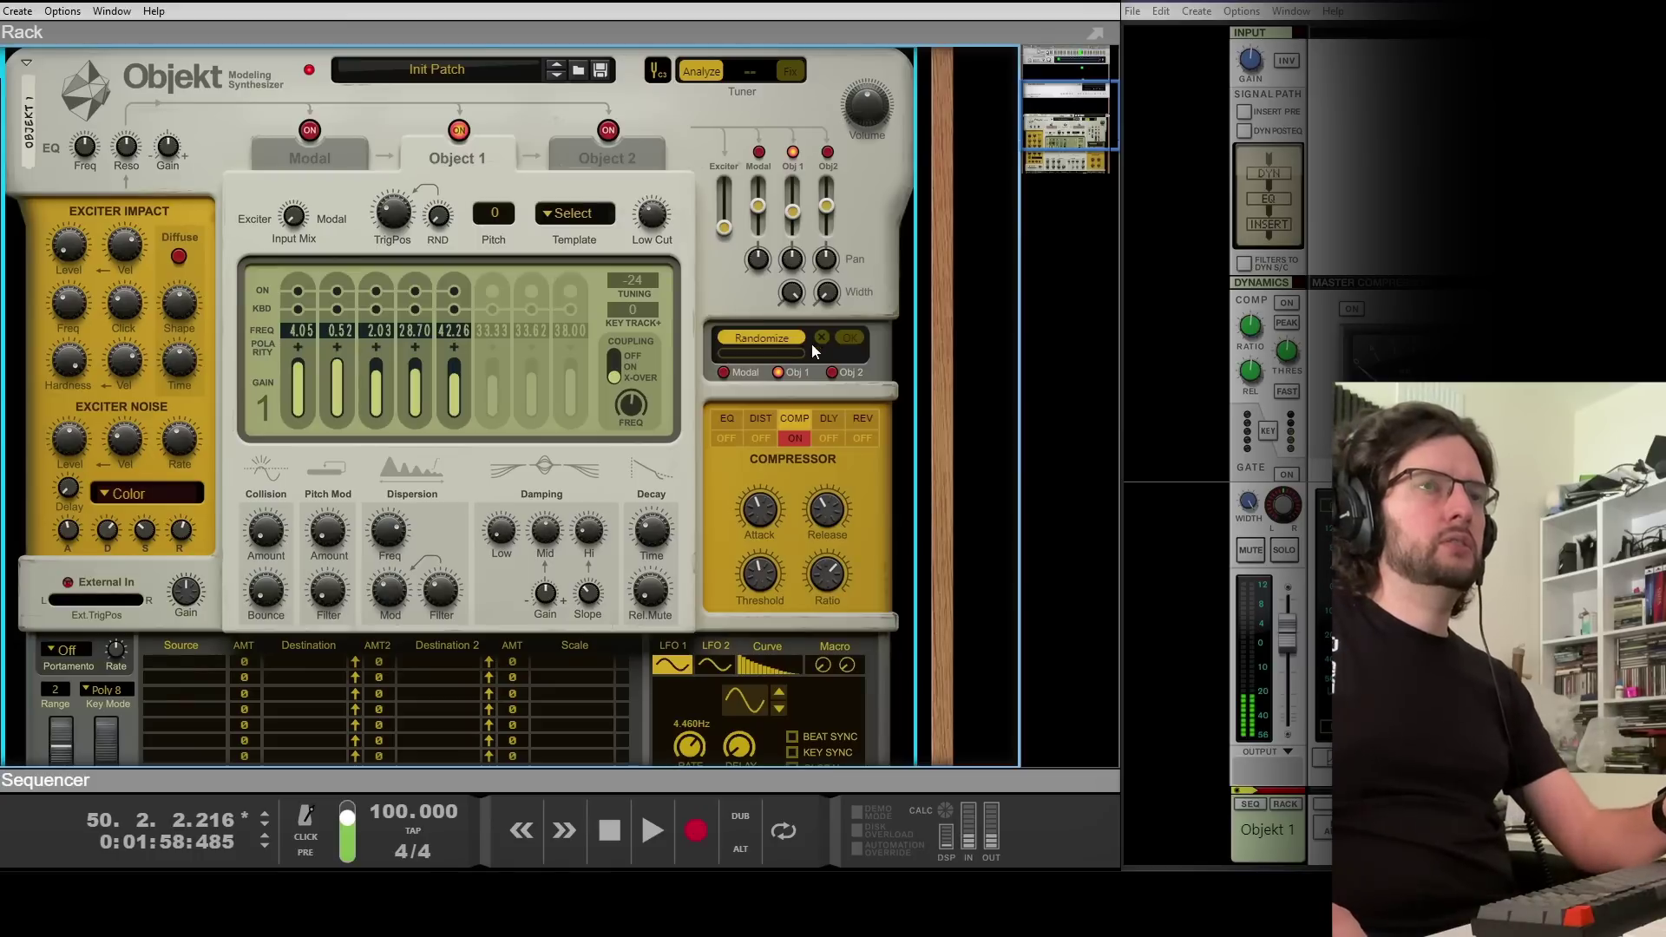
{"action": "left_click_drag", "start_coordinate": [793, 214], "coordinate": [808, 206]}
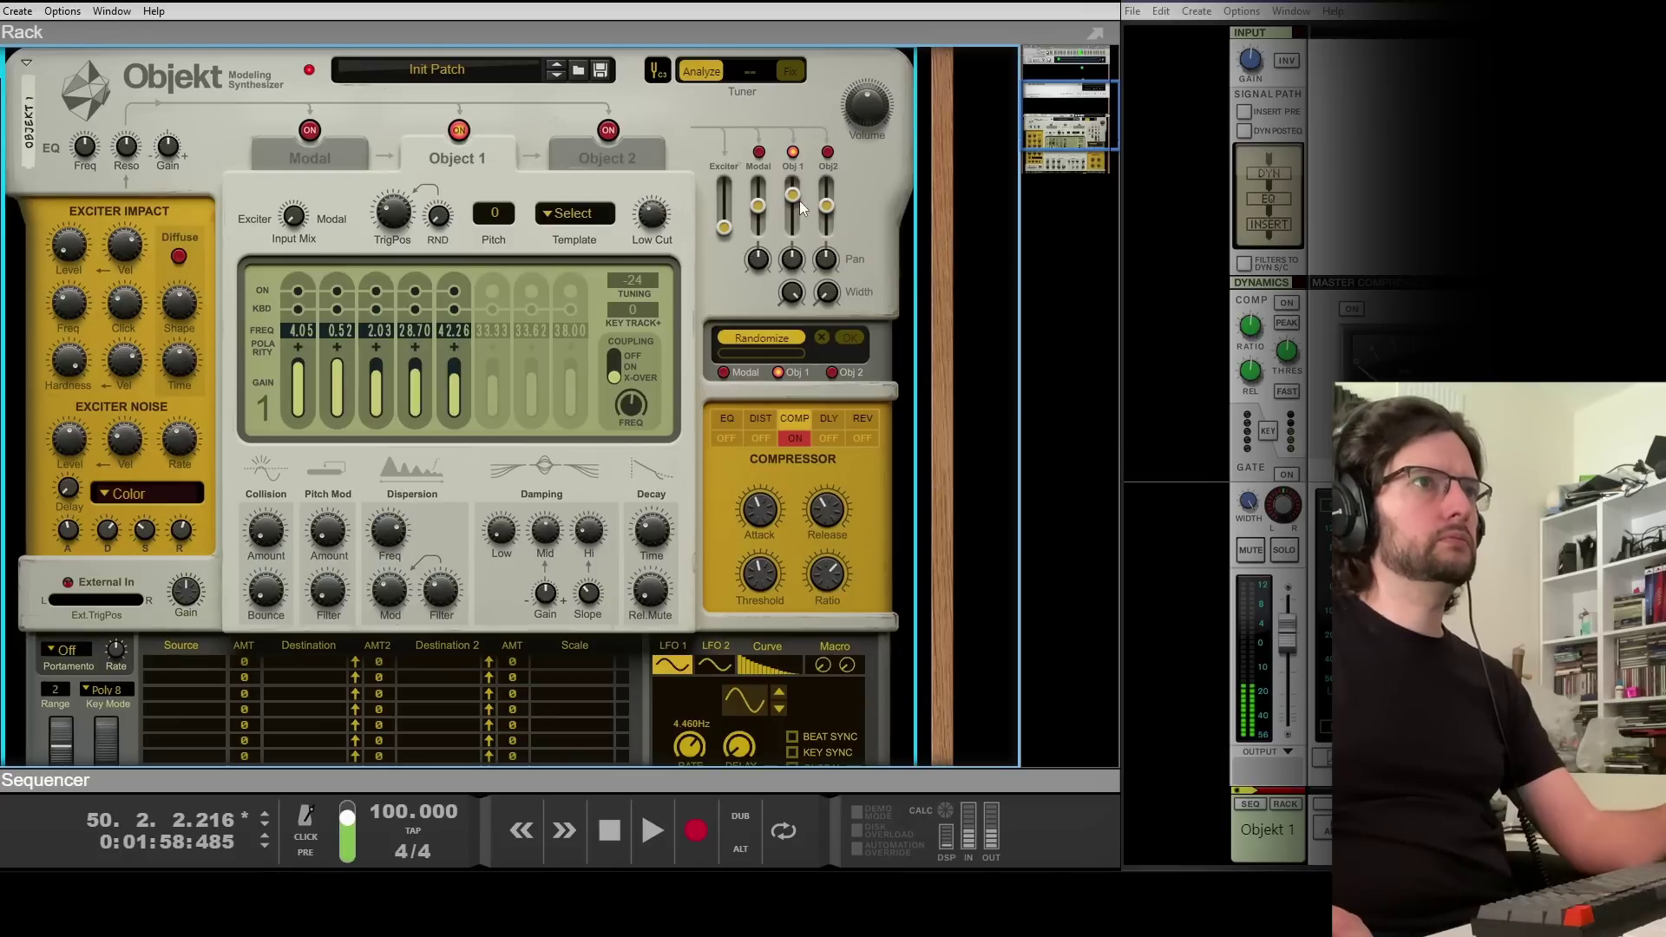
{"action": "left_click_drag", "start_coordinate": [790, 199], "coordinate": [790, 203]}
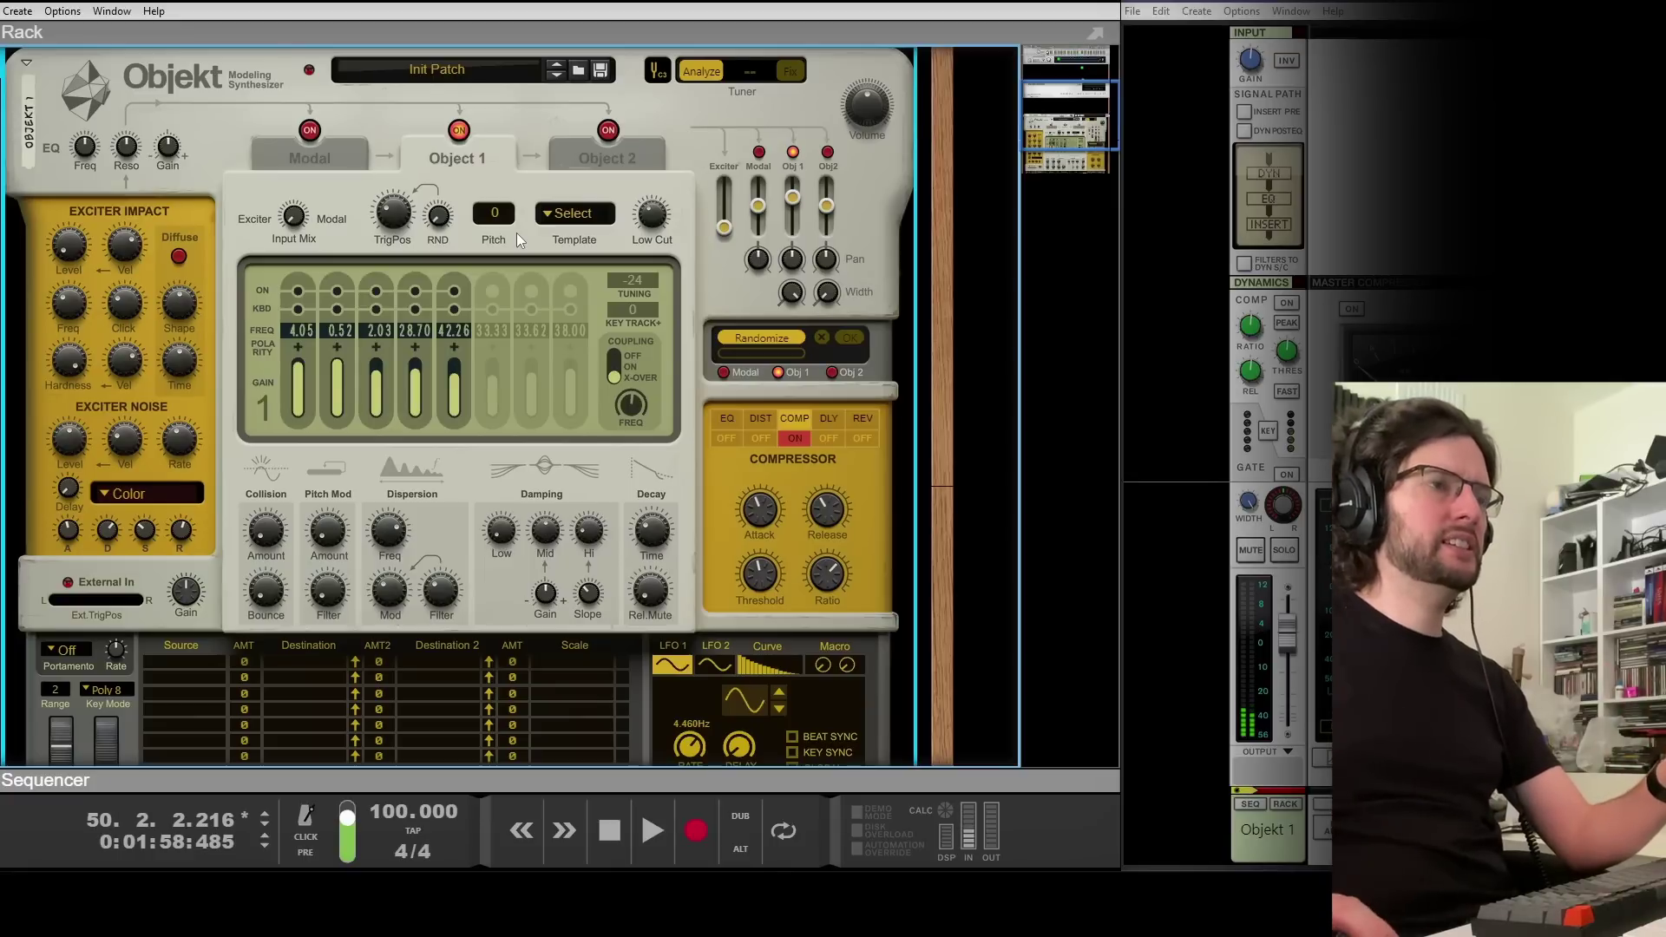
Switch the Modal object on and Object 1 off, with the Modal settings shown
{"action": "left_click", "coordinate": [328, 165]}
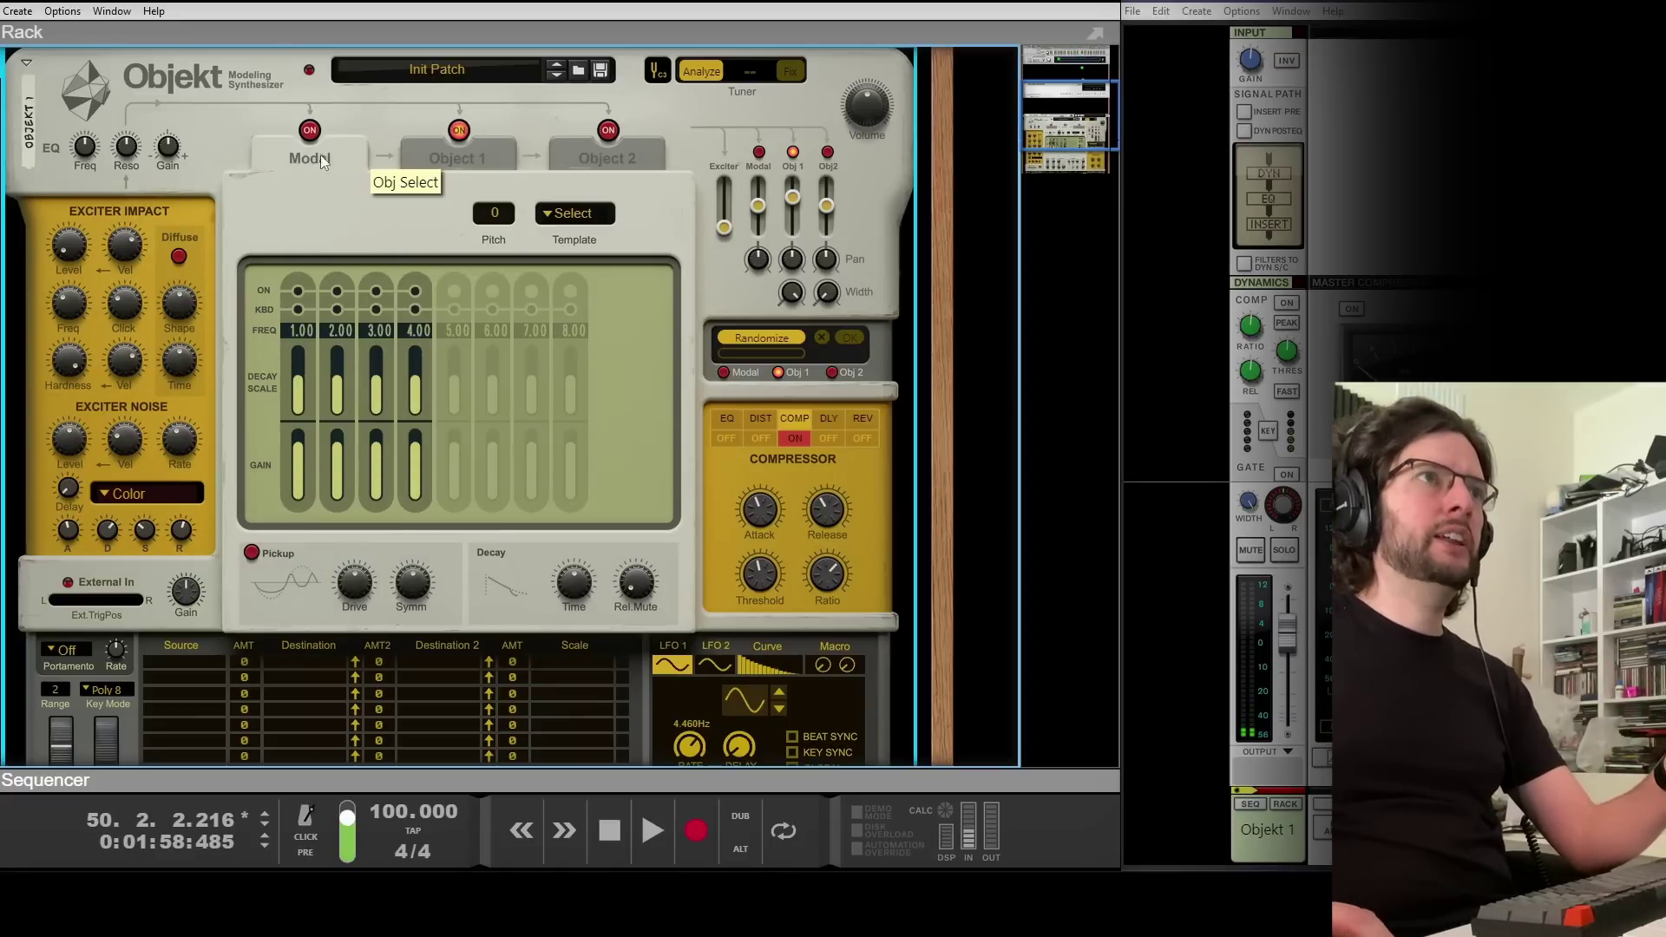
{"action": "left_click", "coordinate": [464, 163]}
{"action": "left_click", "coordinate": [340, 155]}
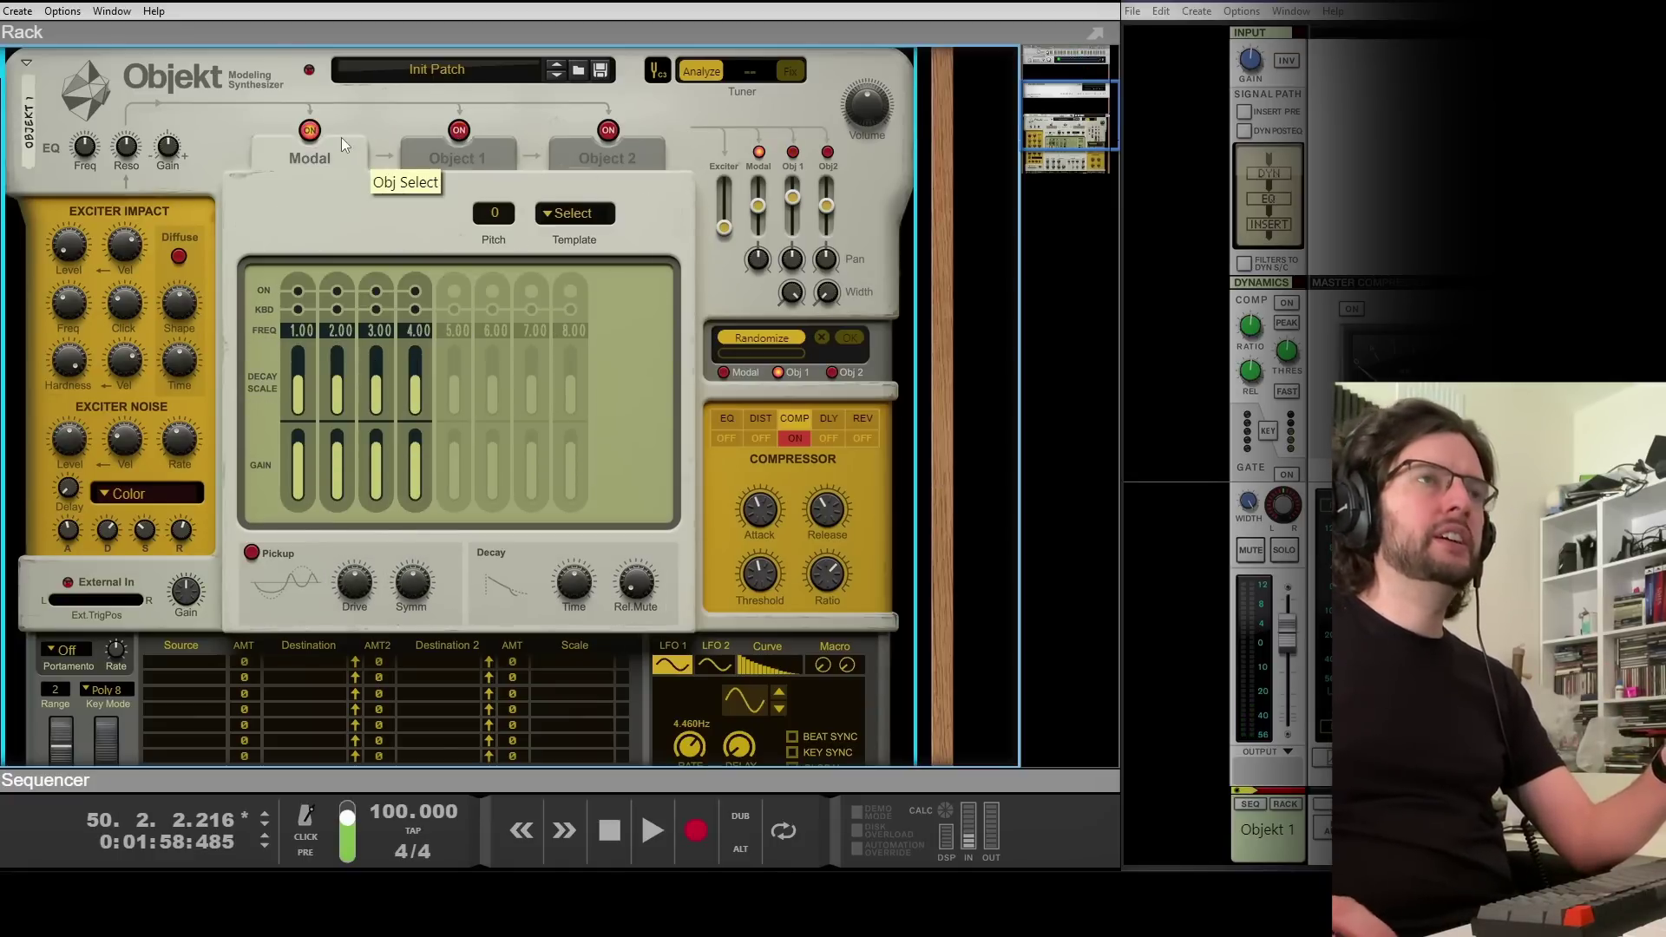
Load the Harp template into the Modal object and adjust its decay time and release mute
{"action": "left_click", "coordinate": [575, 217]}
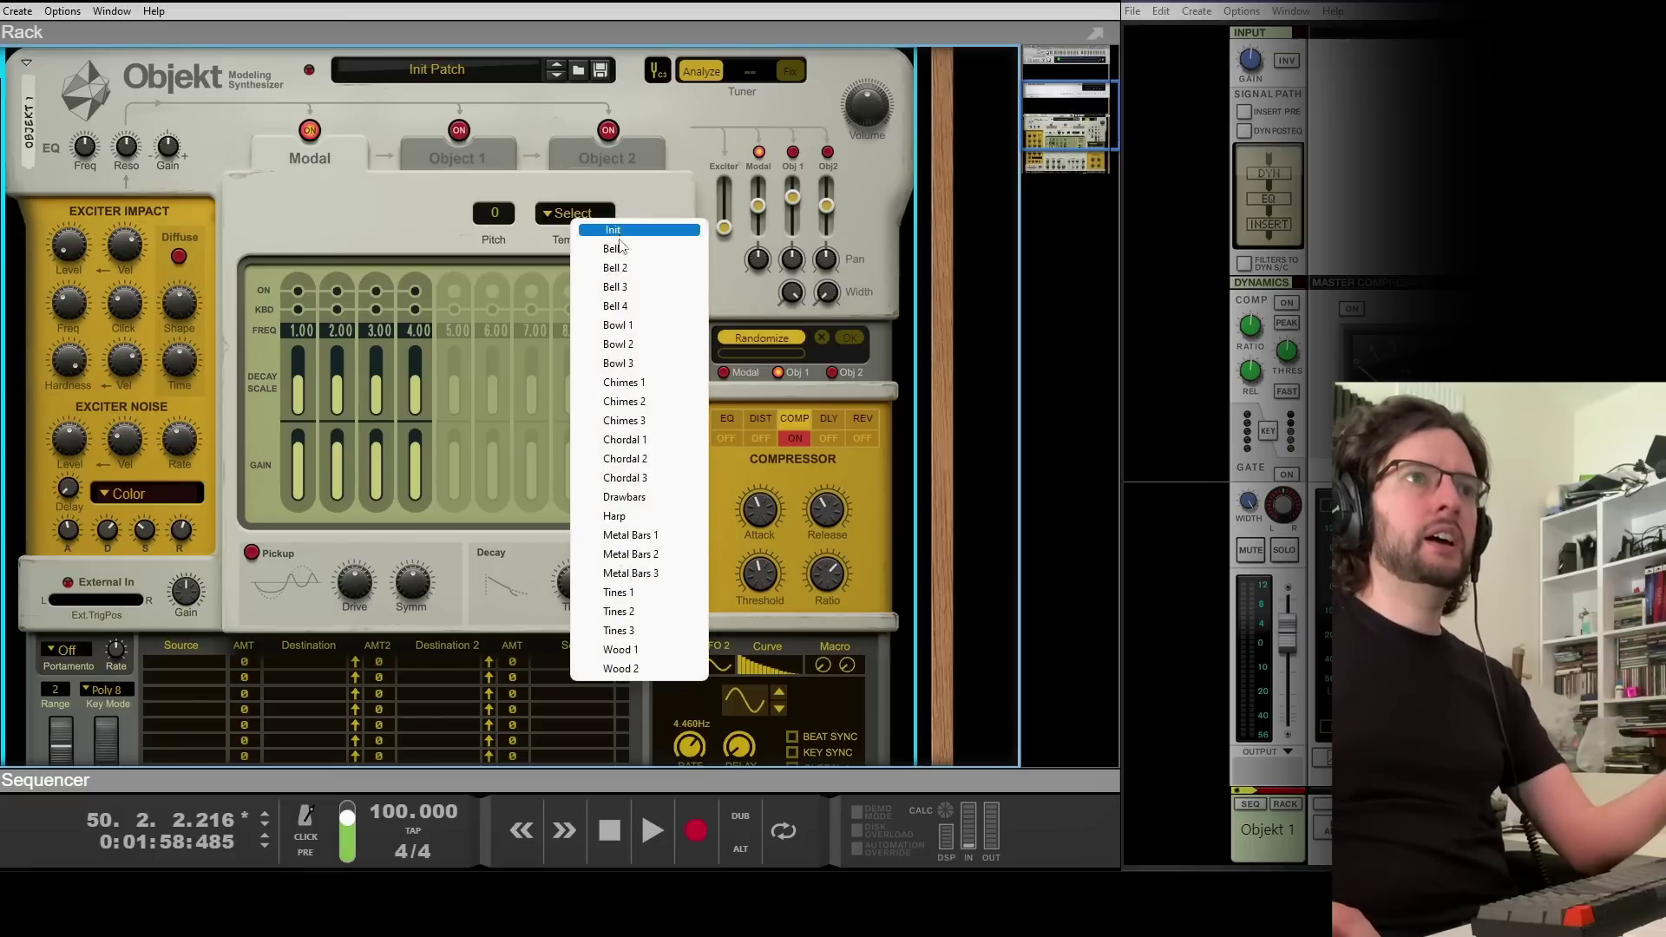
{"action": "left_click", "coordinate": [616, 516]}
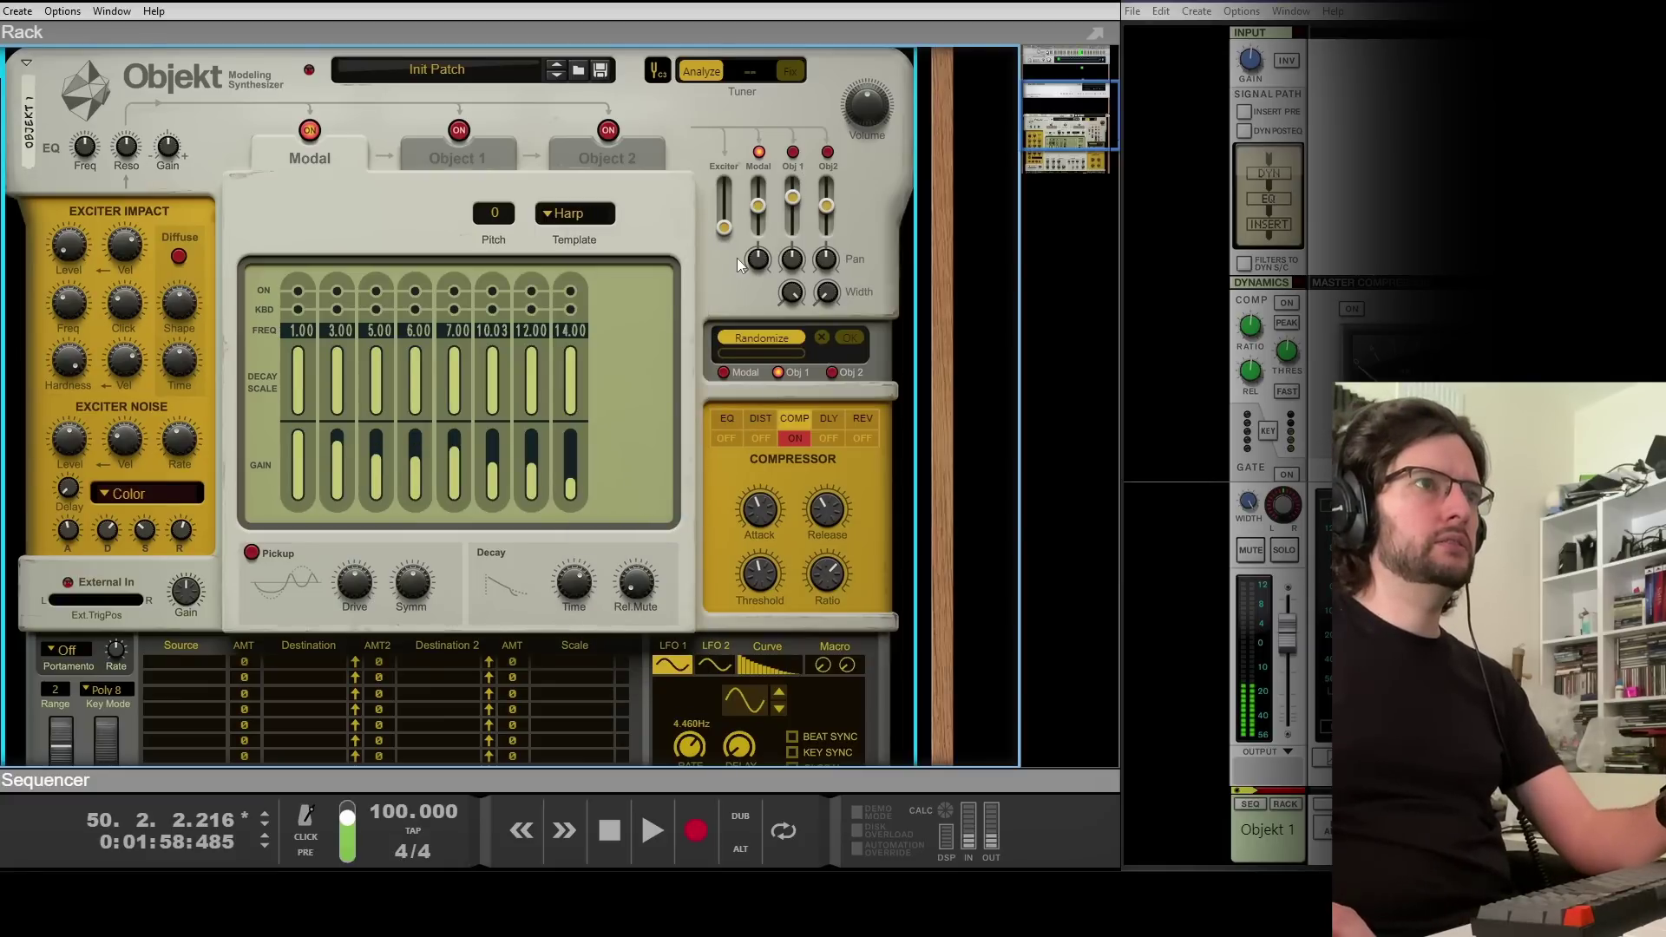
{"action": "left_click_drag", "start_coordinate": [593, 599], "coordinate": [597, 619]}
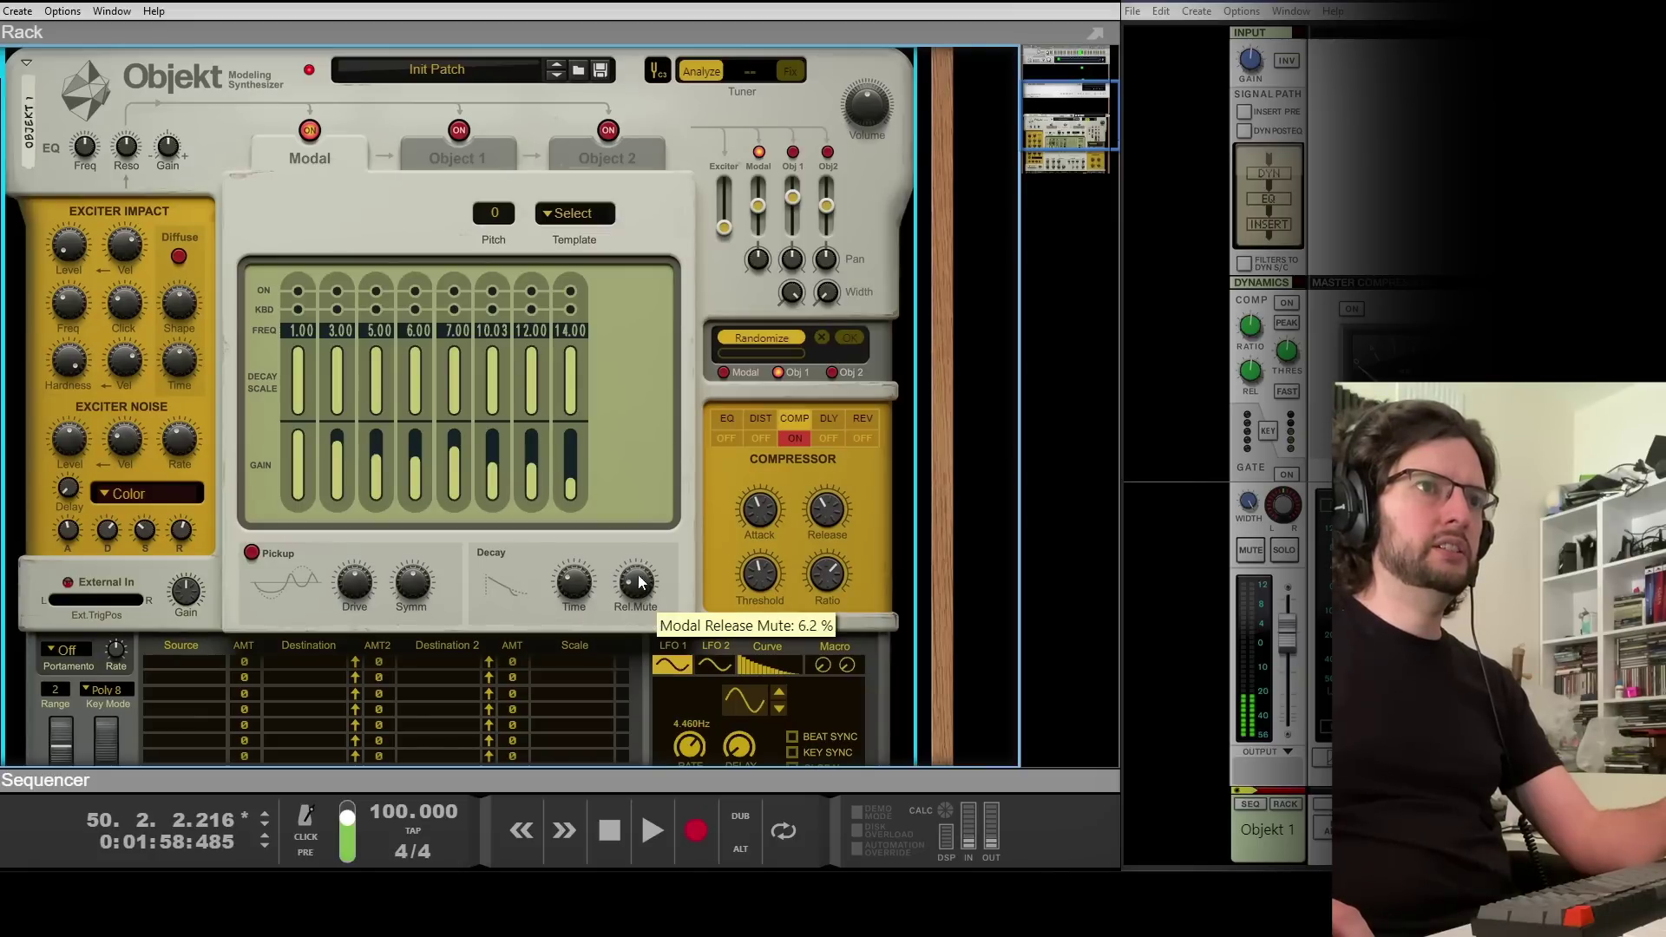
{"action": "left_click_drag", "start_coordinate": [640, 583], "coordinate": [641, 593]}
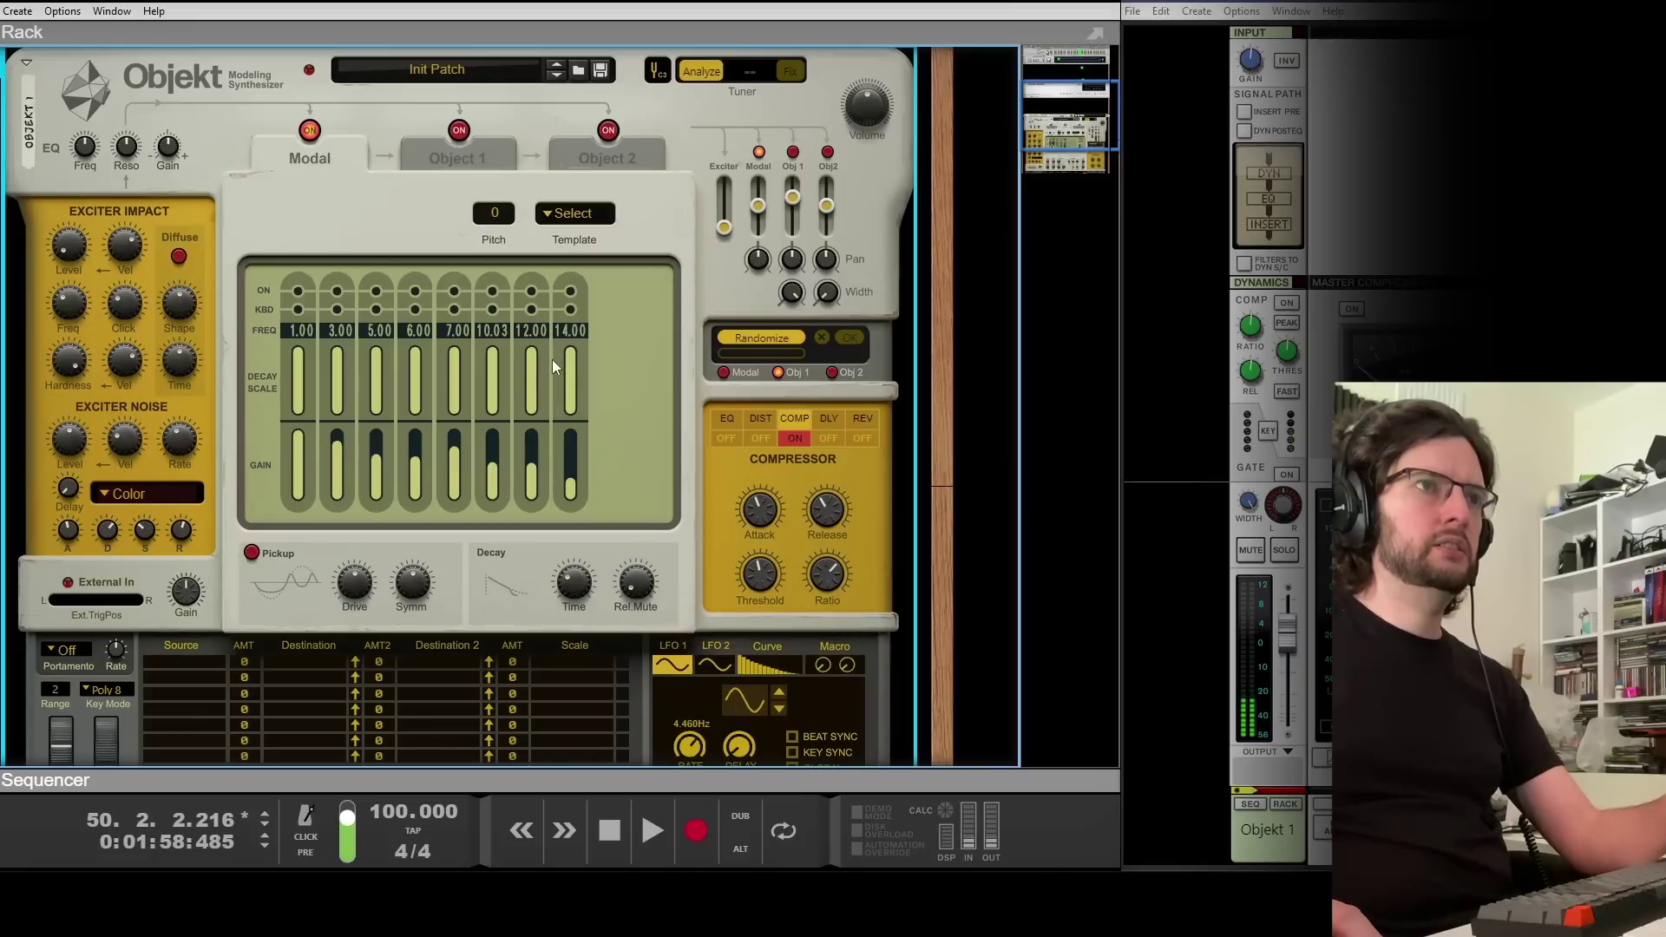
Apply a 100% randomization to the Modal object and set its third and fourth partial frequencies to 0.52 and 4.06
{"action": "left_click", "coordinate": [723, 373]}
{"action": "left_click", "coordinate": [760, 355]}
{"action": "left_click_drag", "start_coordinate": [760, 356], "coordinate": [890, 347]}
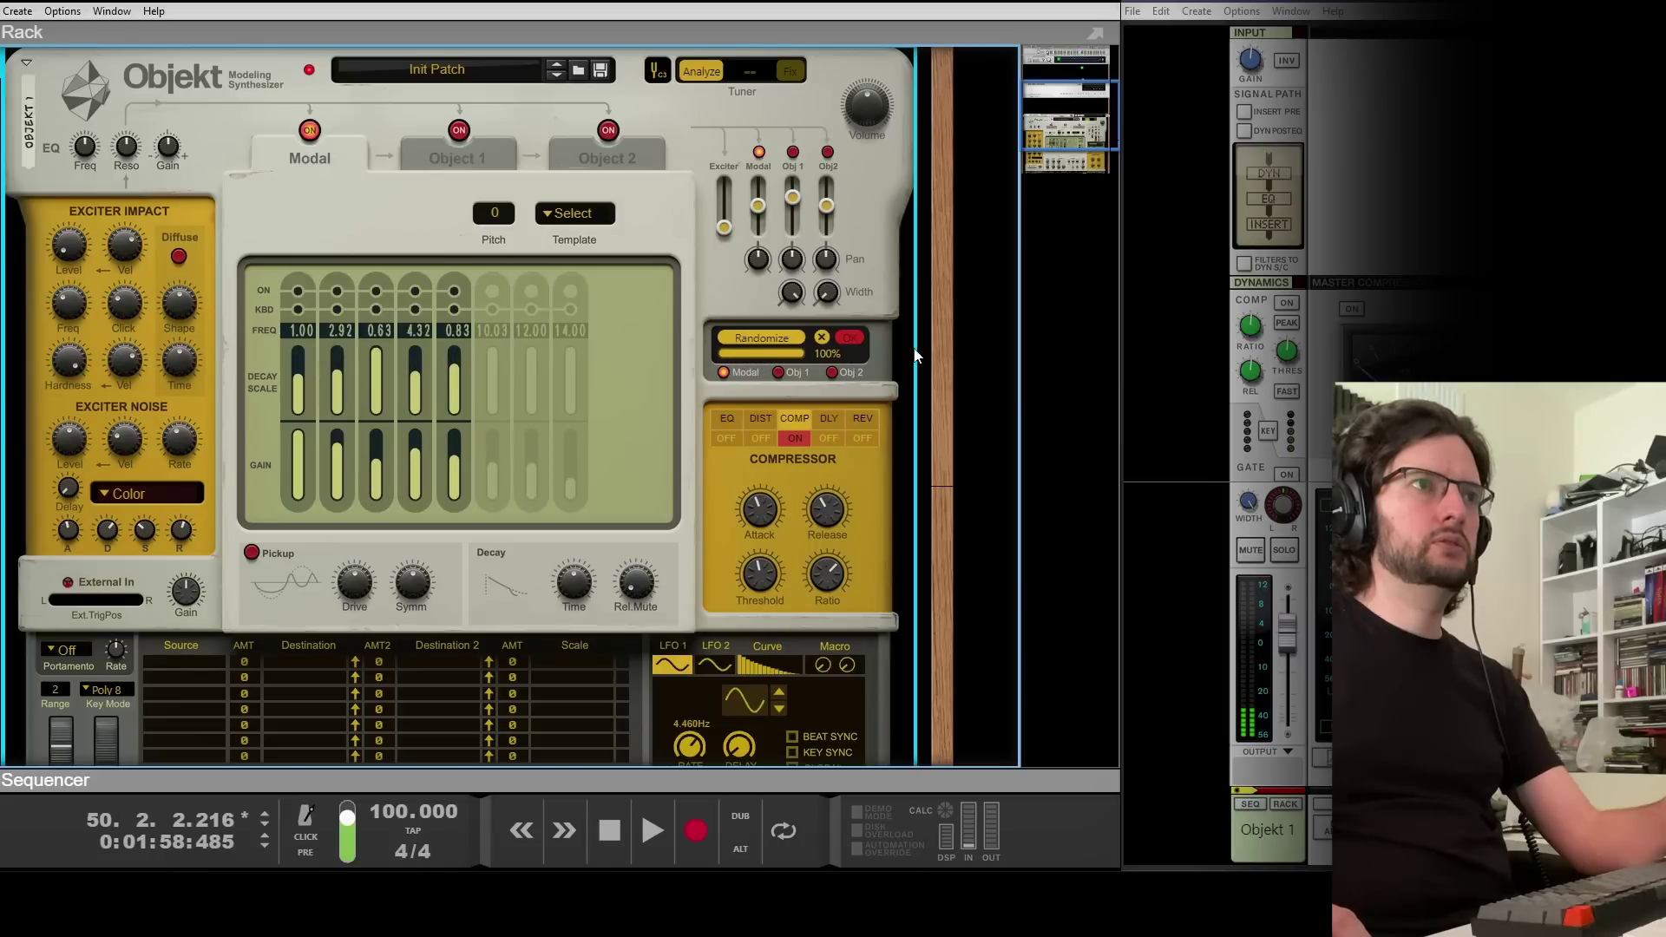
{"action": "left_click", "coordinate": [854, 339]}
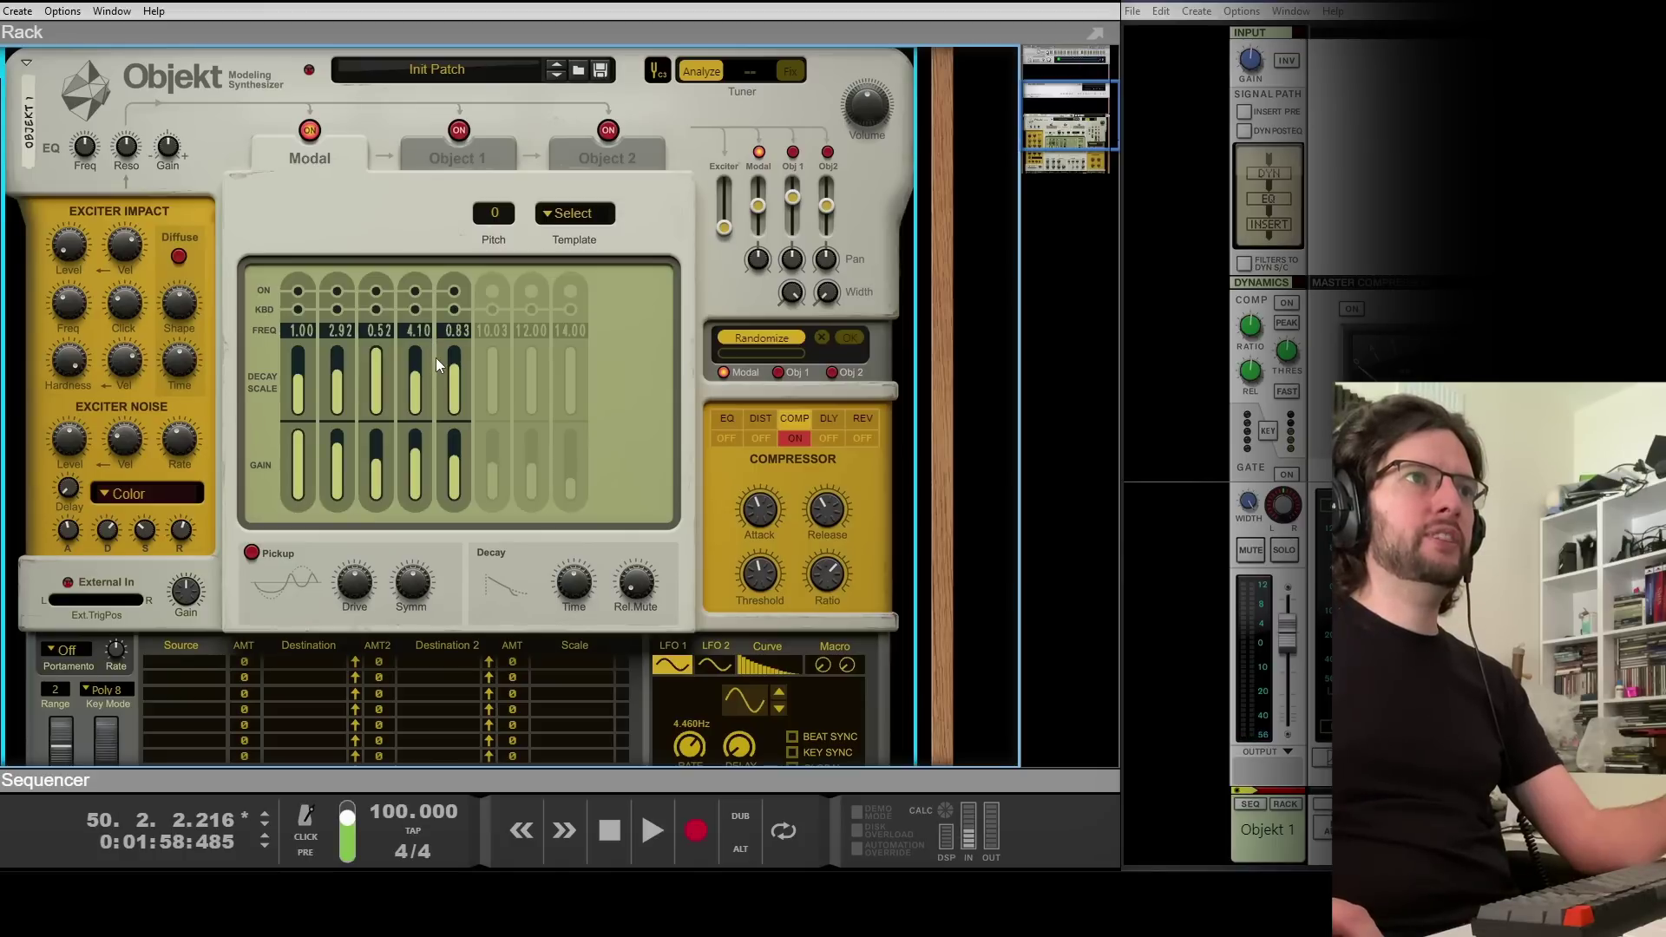
{"action": "left_click_drag", "start_coordinate": [437, 362], "coordinate": [441, 362]}
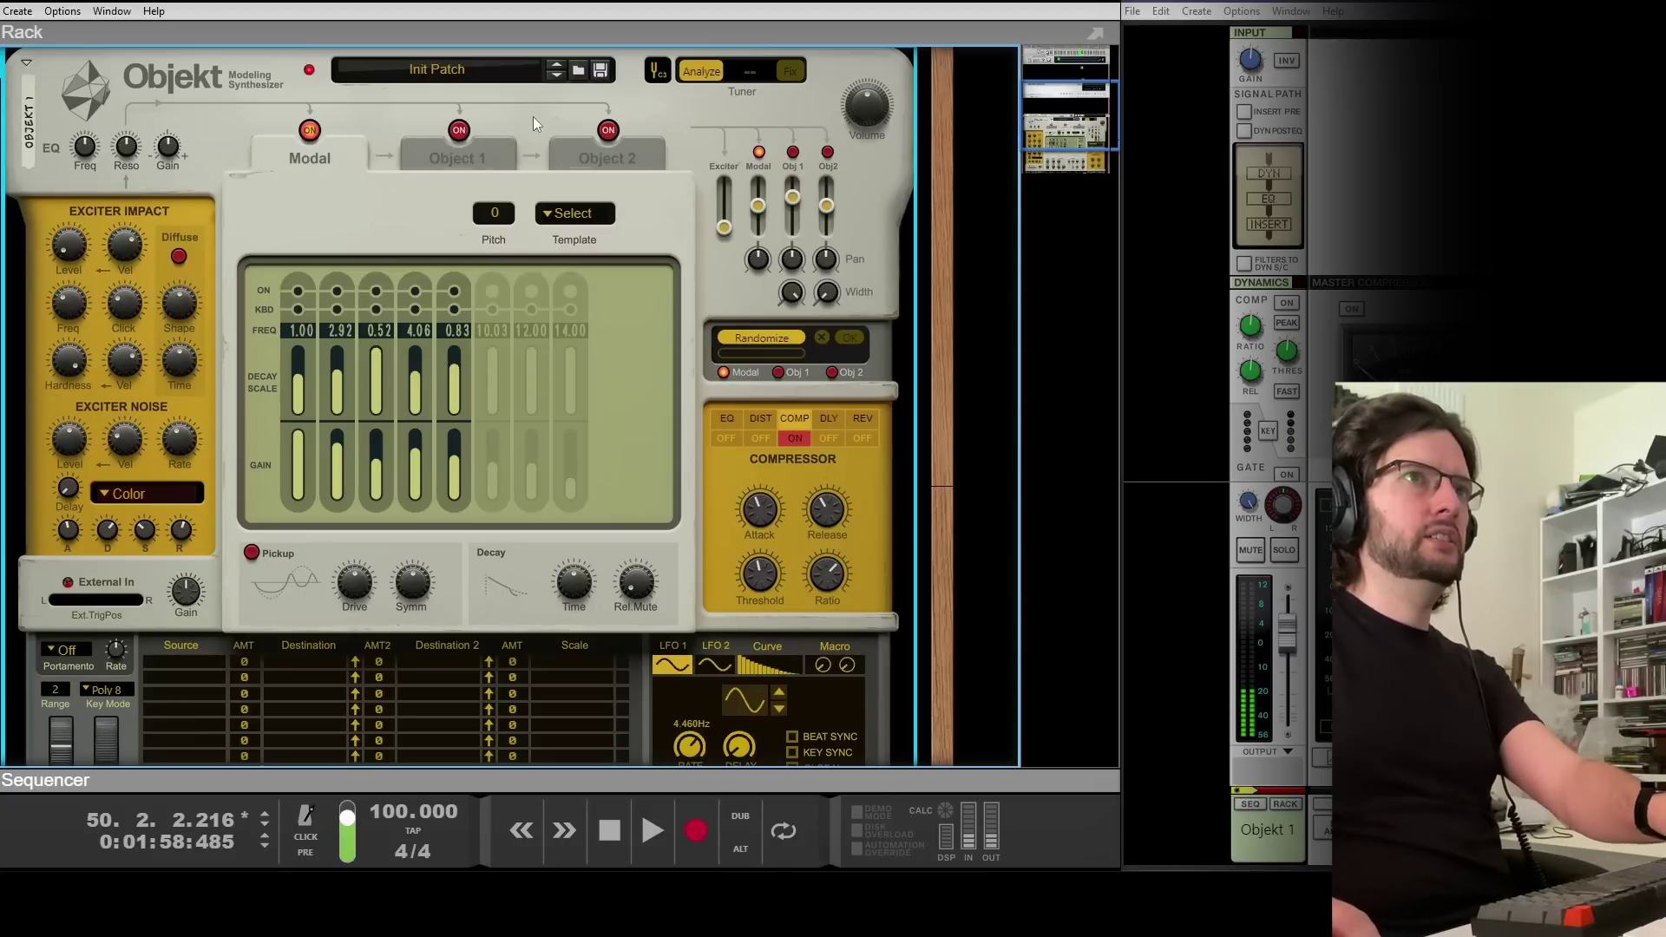
Show Object 1's settings and lower the Modal mix level to -∞ dB
{"action": "left_click", "coordinate": [445, 163]}
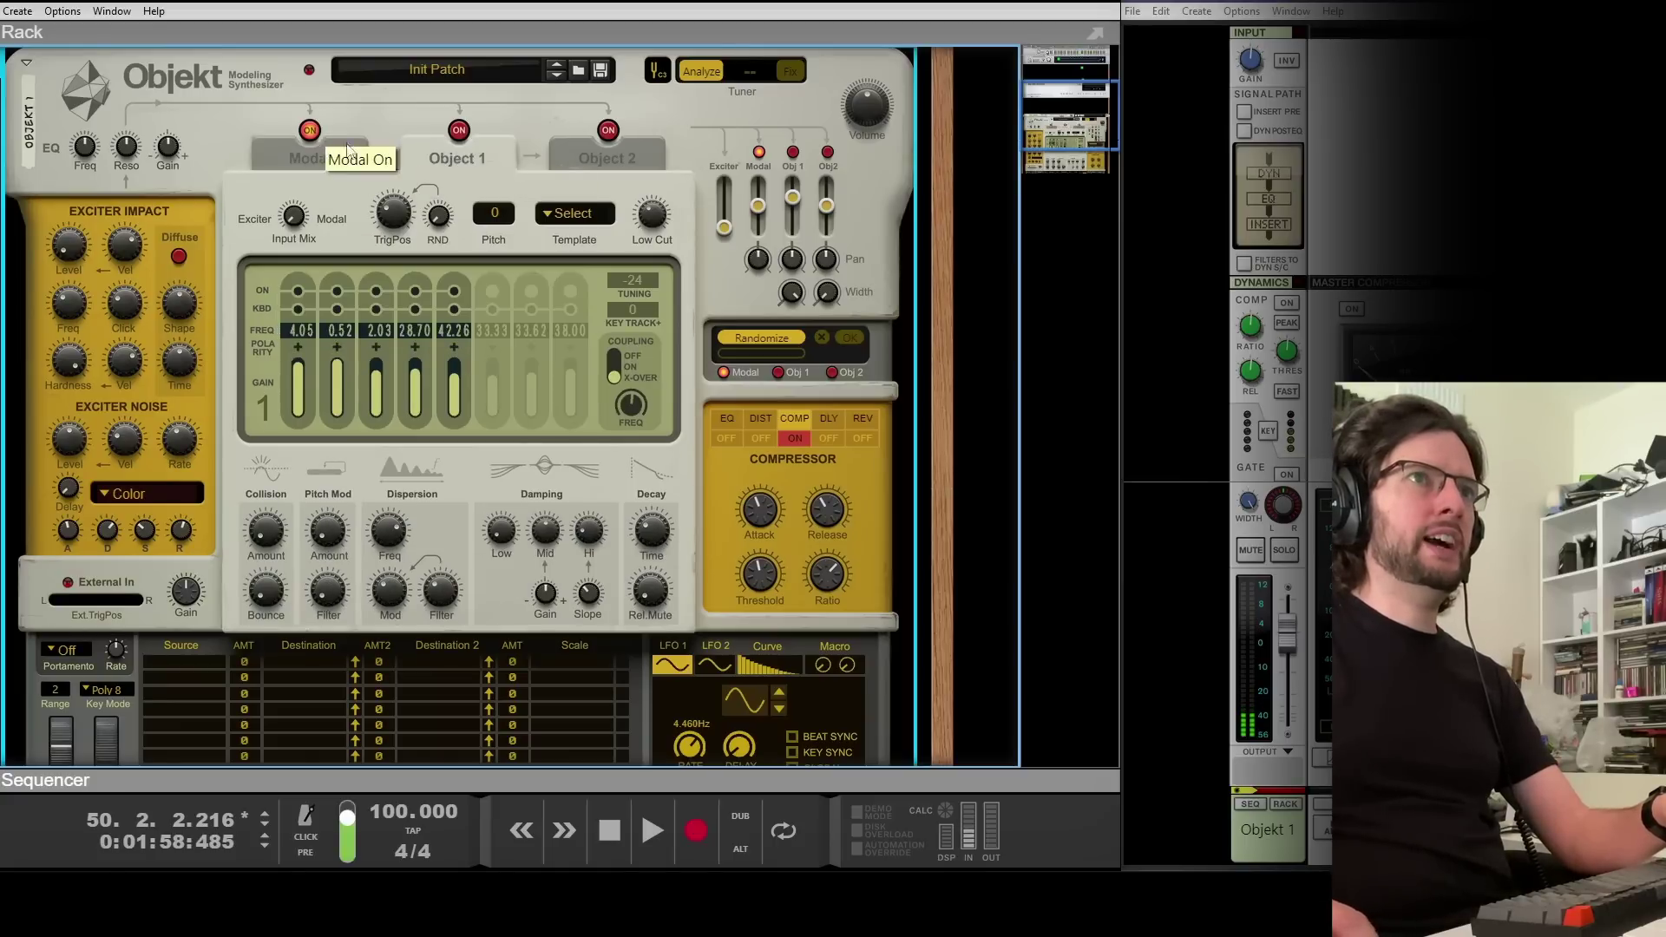
{"action": "left_click_drag", "start_coordinate": [758, 217], "coordinate": [759, 240]}
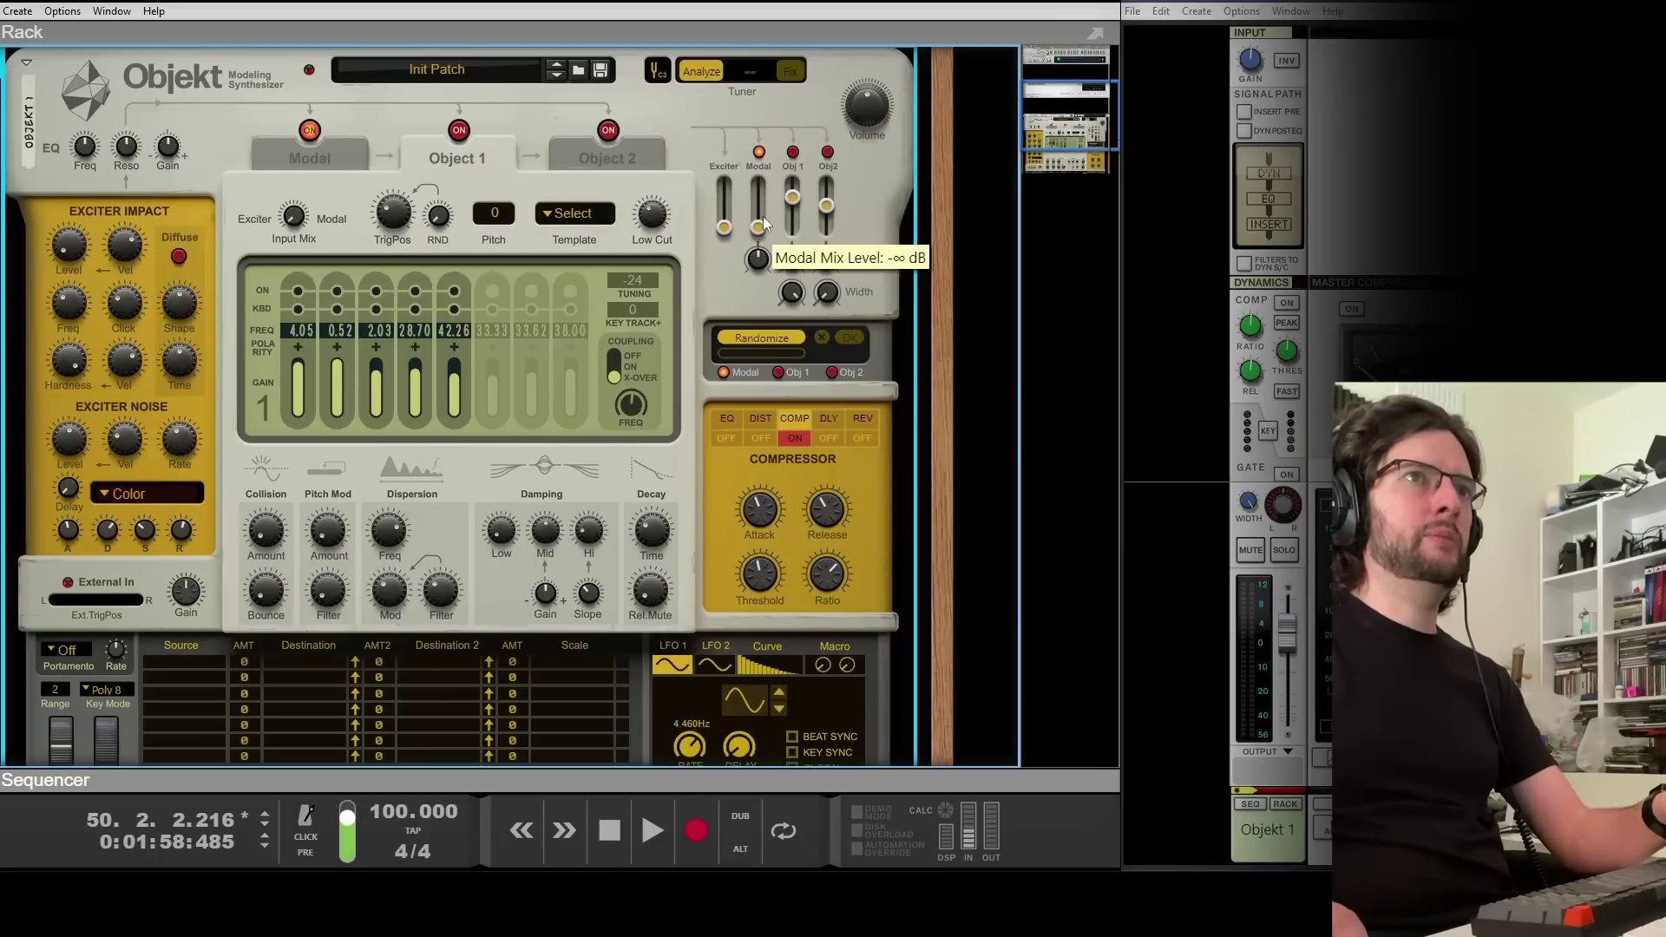
Switch Object 1 on, set its mix level to 0.8 dB and its input mix to about 14%
{"action": "left_click", "coordinate": [792, 152]}
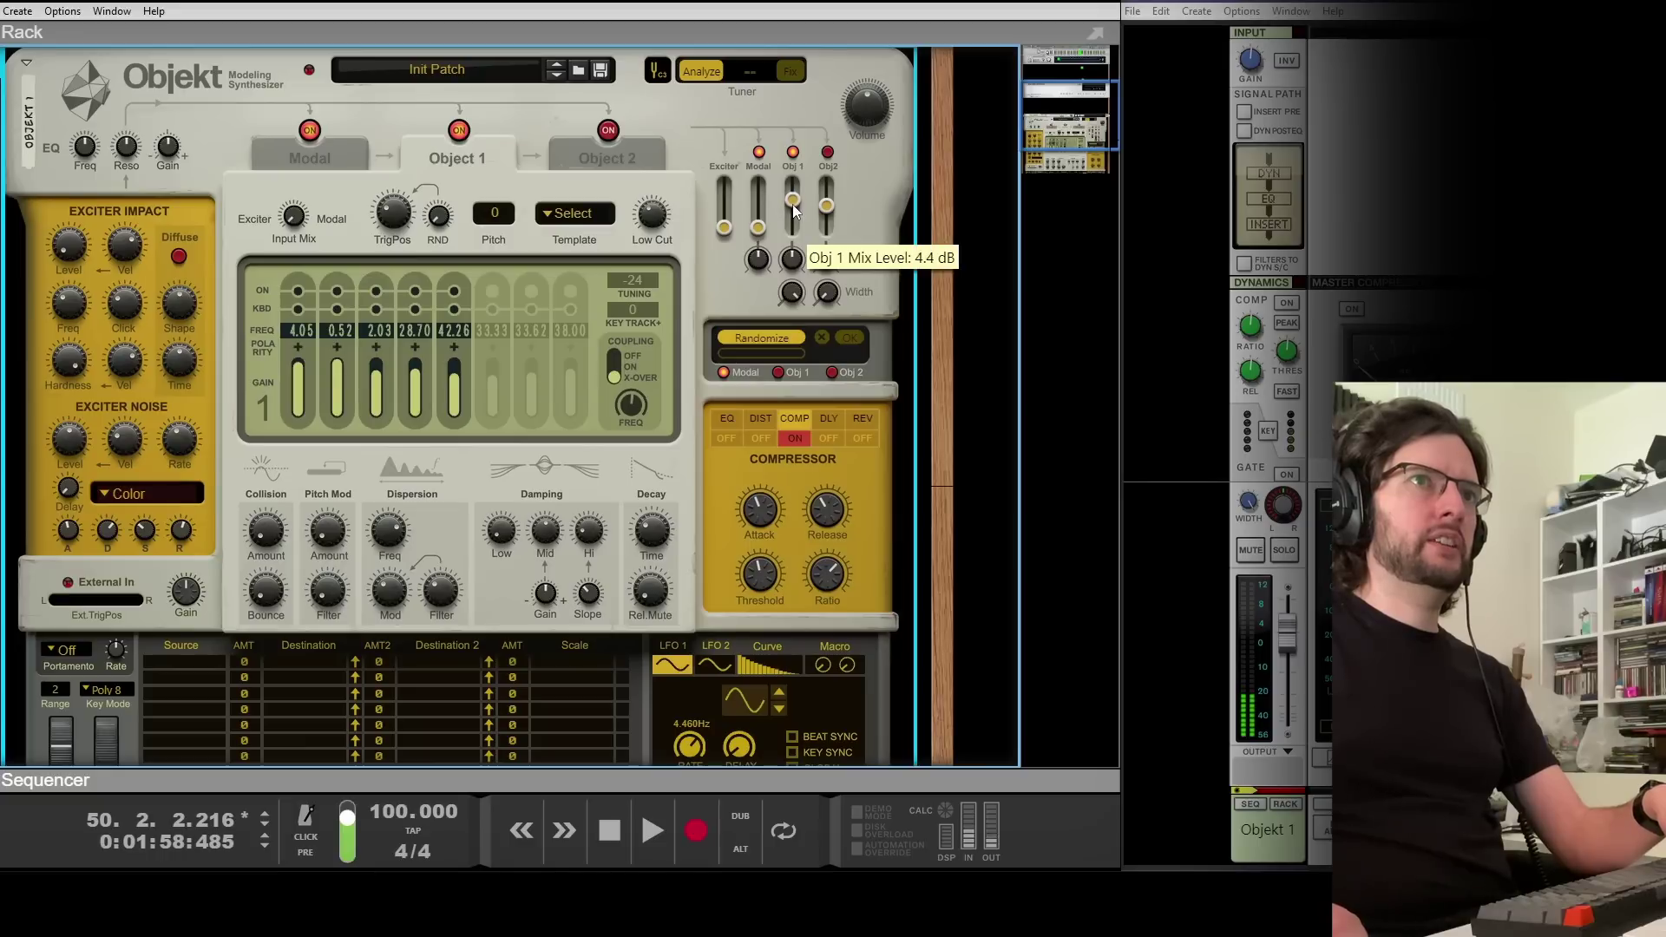
{"action": "left_click_drag", "start_coordinate": [792, 199], "coordinate": [791, 208]}
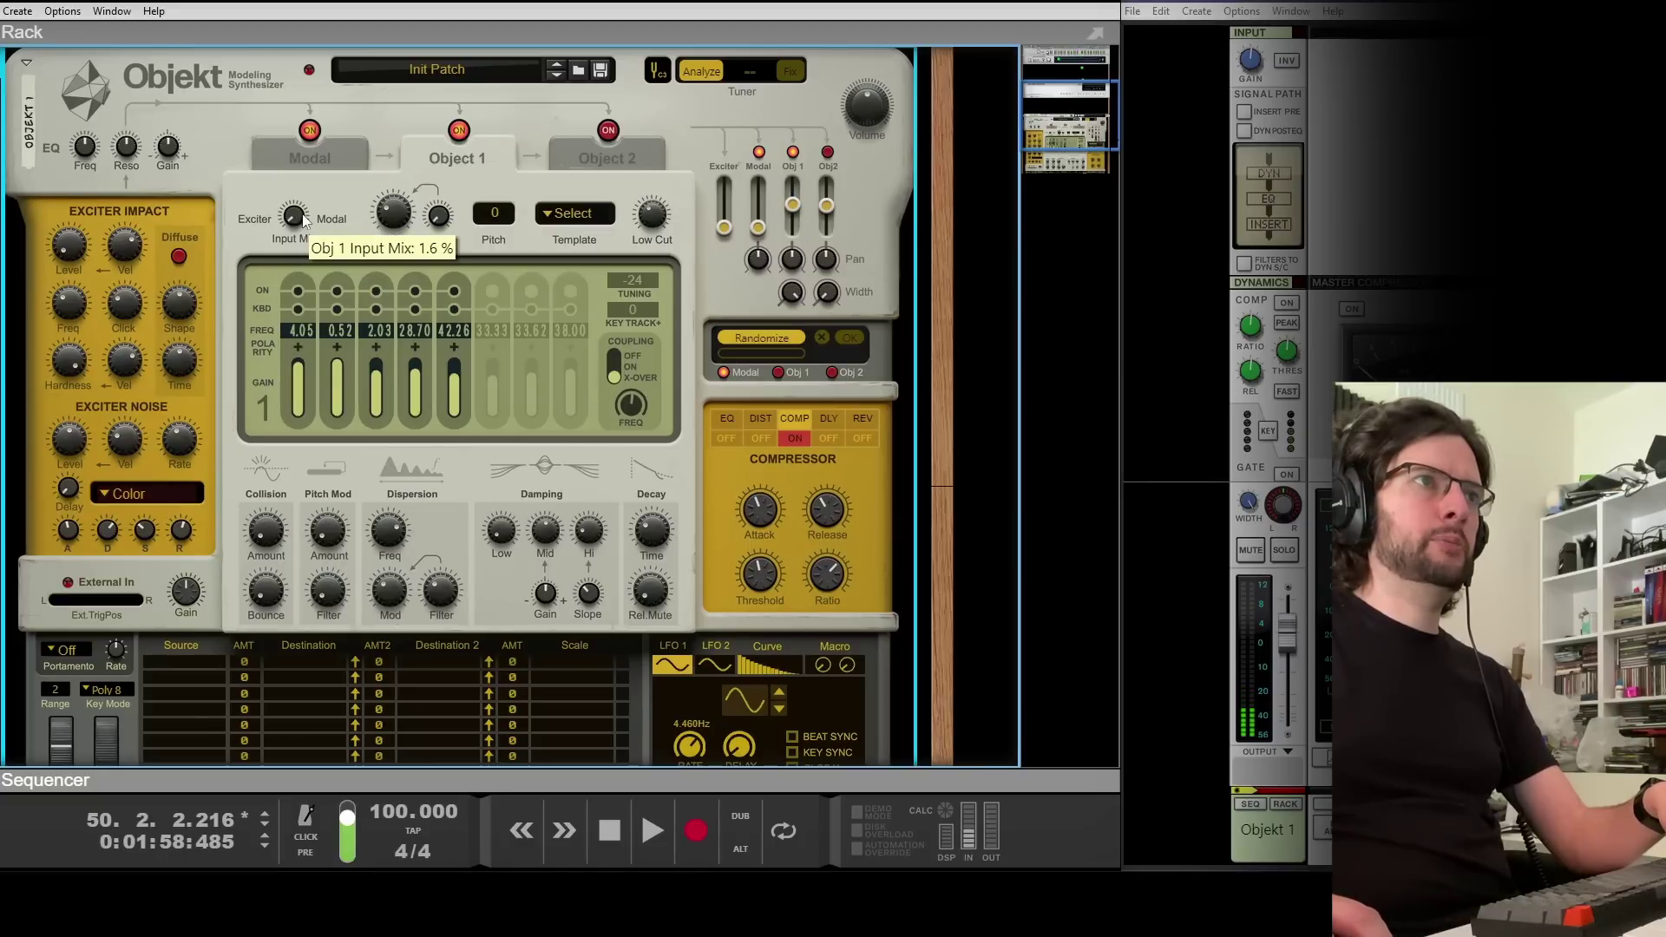
{"action": "left_click_drag", "start_coordinate": [318, 209], "coordinate": [326, 201]}
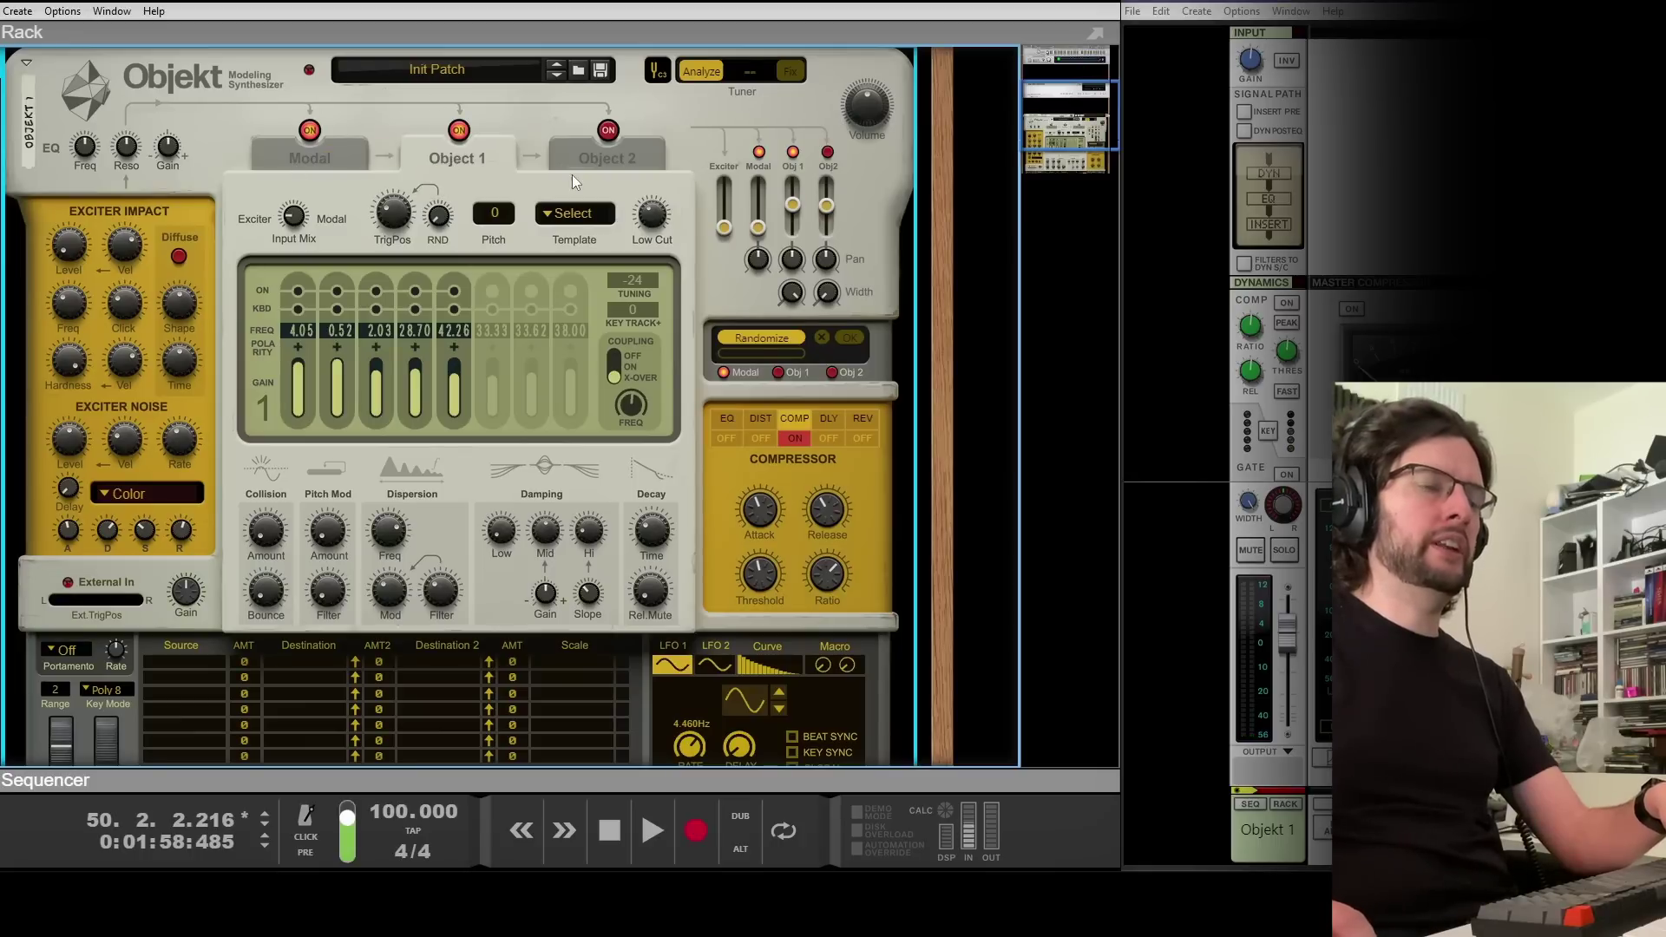
{"action": "mouse_move", "coordinate": [796, 214]}
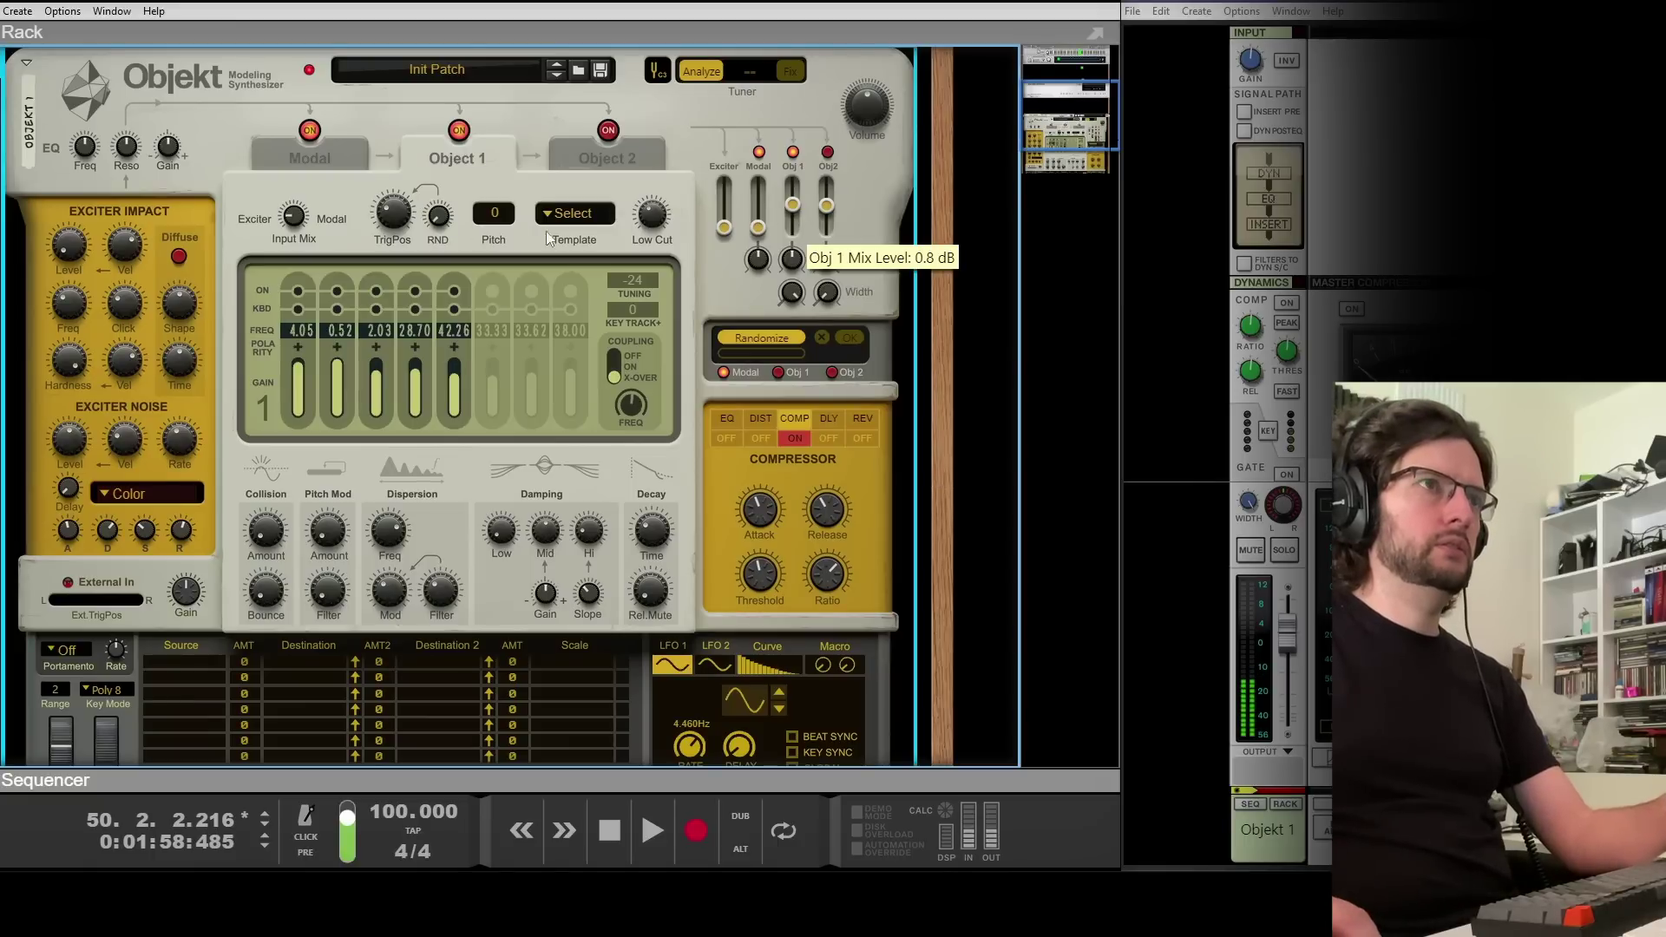
{"action": "mouse_move", "coordinate": [299, 224]}
{"action": "scroll", "coordinate": [302, 224], "scroll_direction": "down", "scroll_amount": 2}
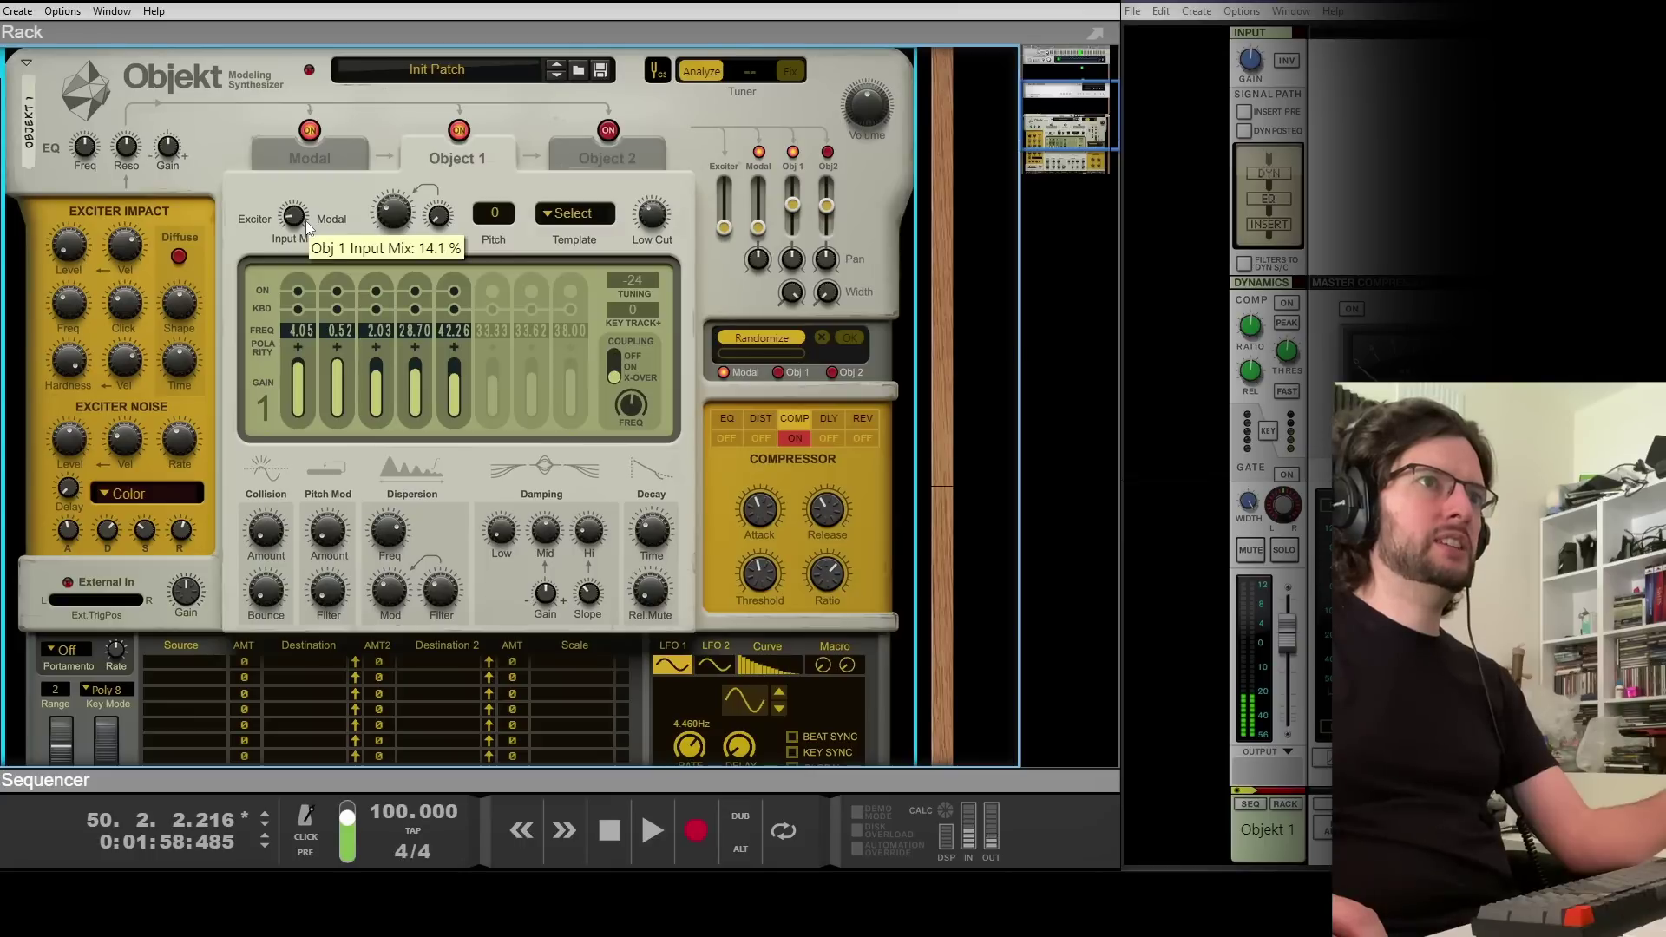
{"action": "scroll", "coordinate": [314, 221], "scroll_direction": "down", "scroll_amount": 1}
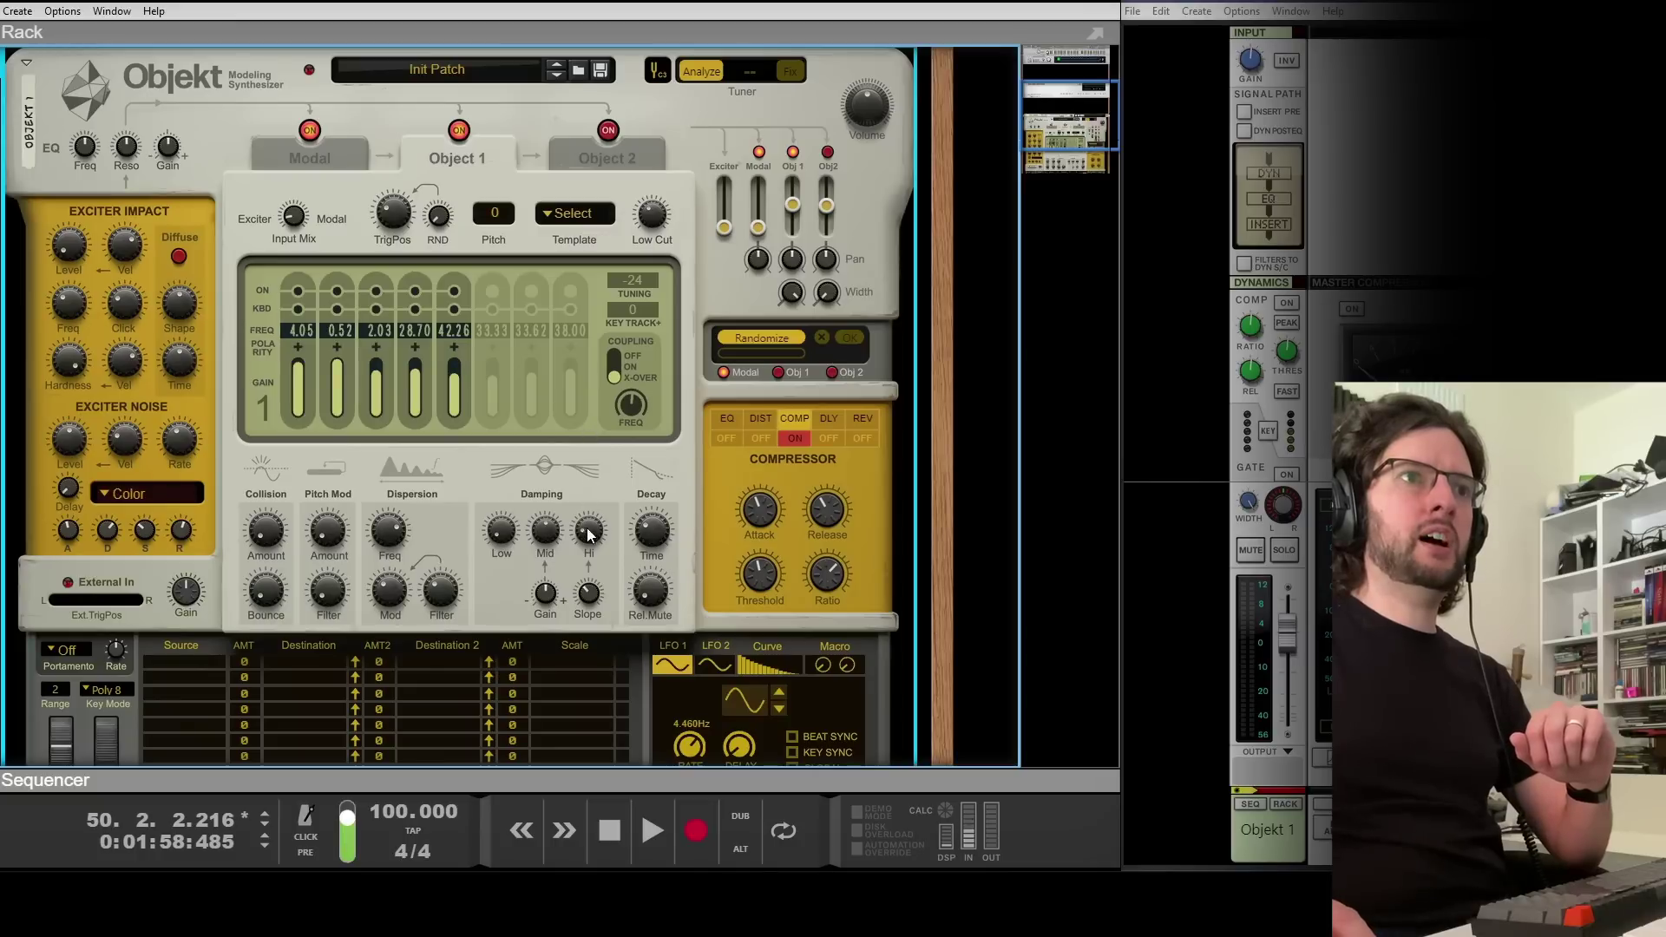
Adjust Object 1's damping slope and mid gain, along with its low cut frequency
{"action": "mouse_move", "coordinate": [587, 532]}
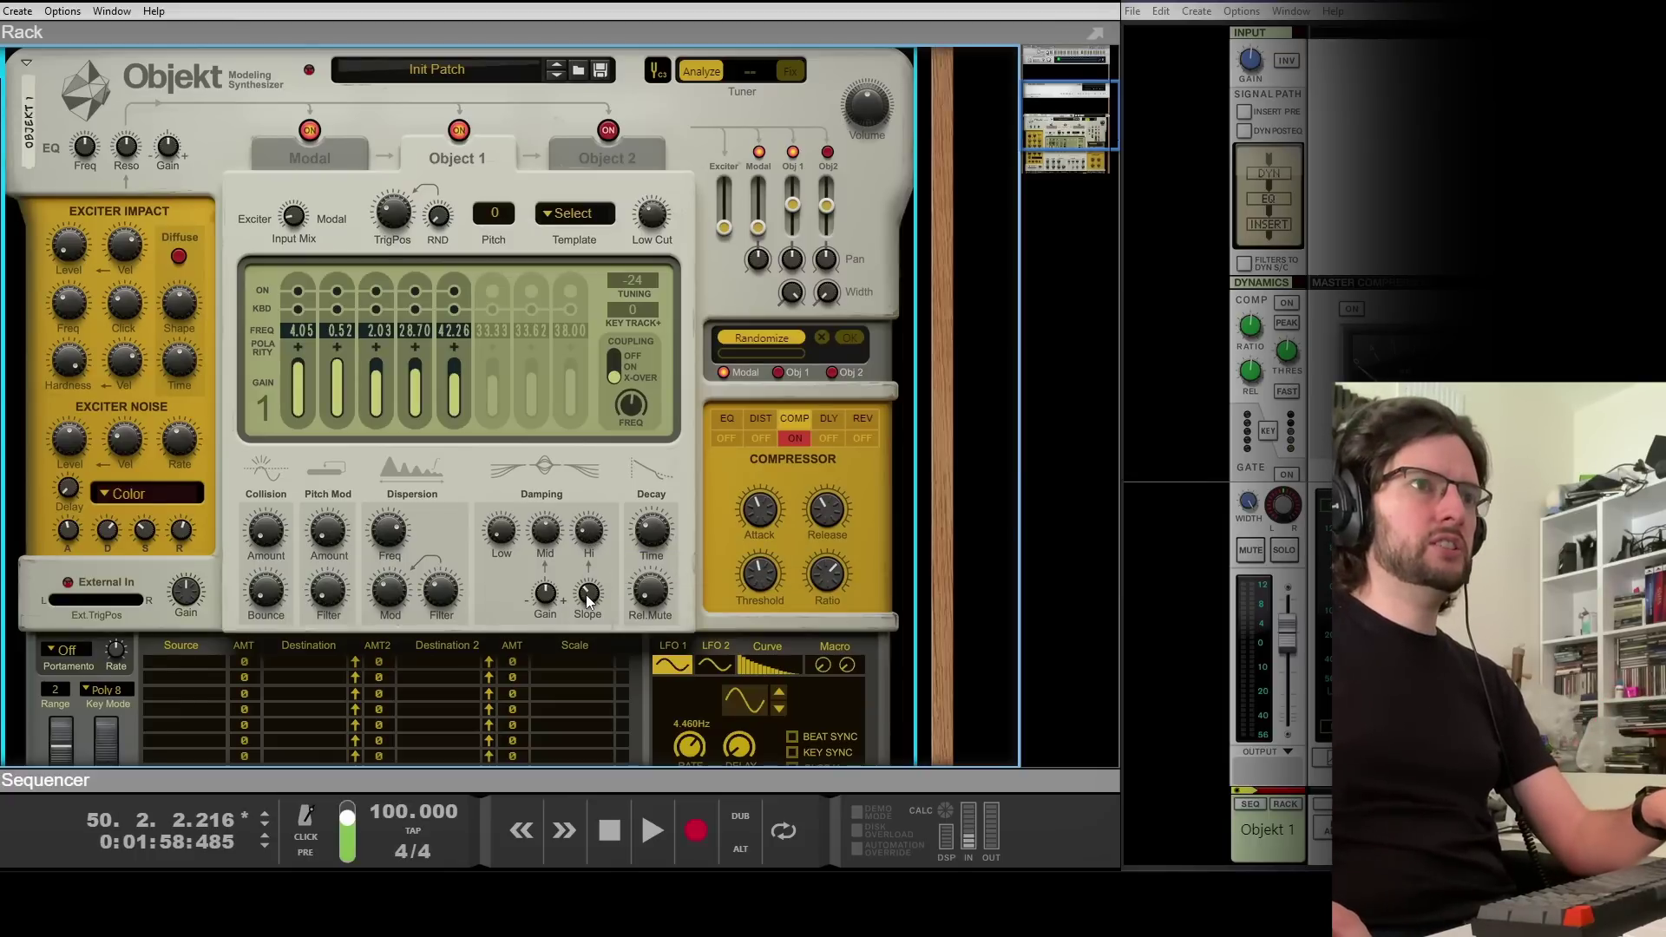
{"action": "mouse_move", "coordinate": [588, 597]}
{"action": "mouse_move", "coordinate": [587, 597]}
{"action": "left_mouse_down"}
{"action": "mouse_move", "coordinate": [611, 576]}
{"action": "mouse_move", "coordinate": [599, 592]}
{"action": "left_mouse_up"}
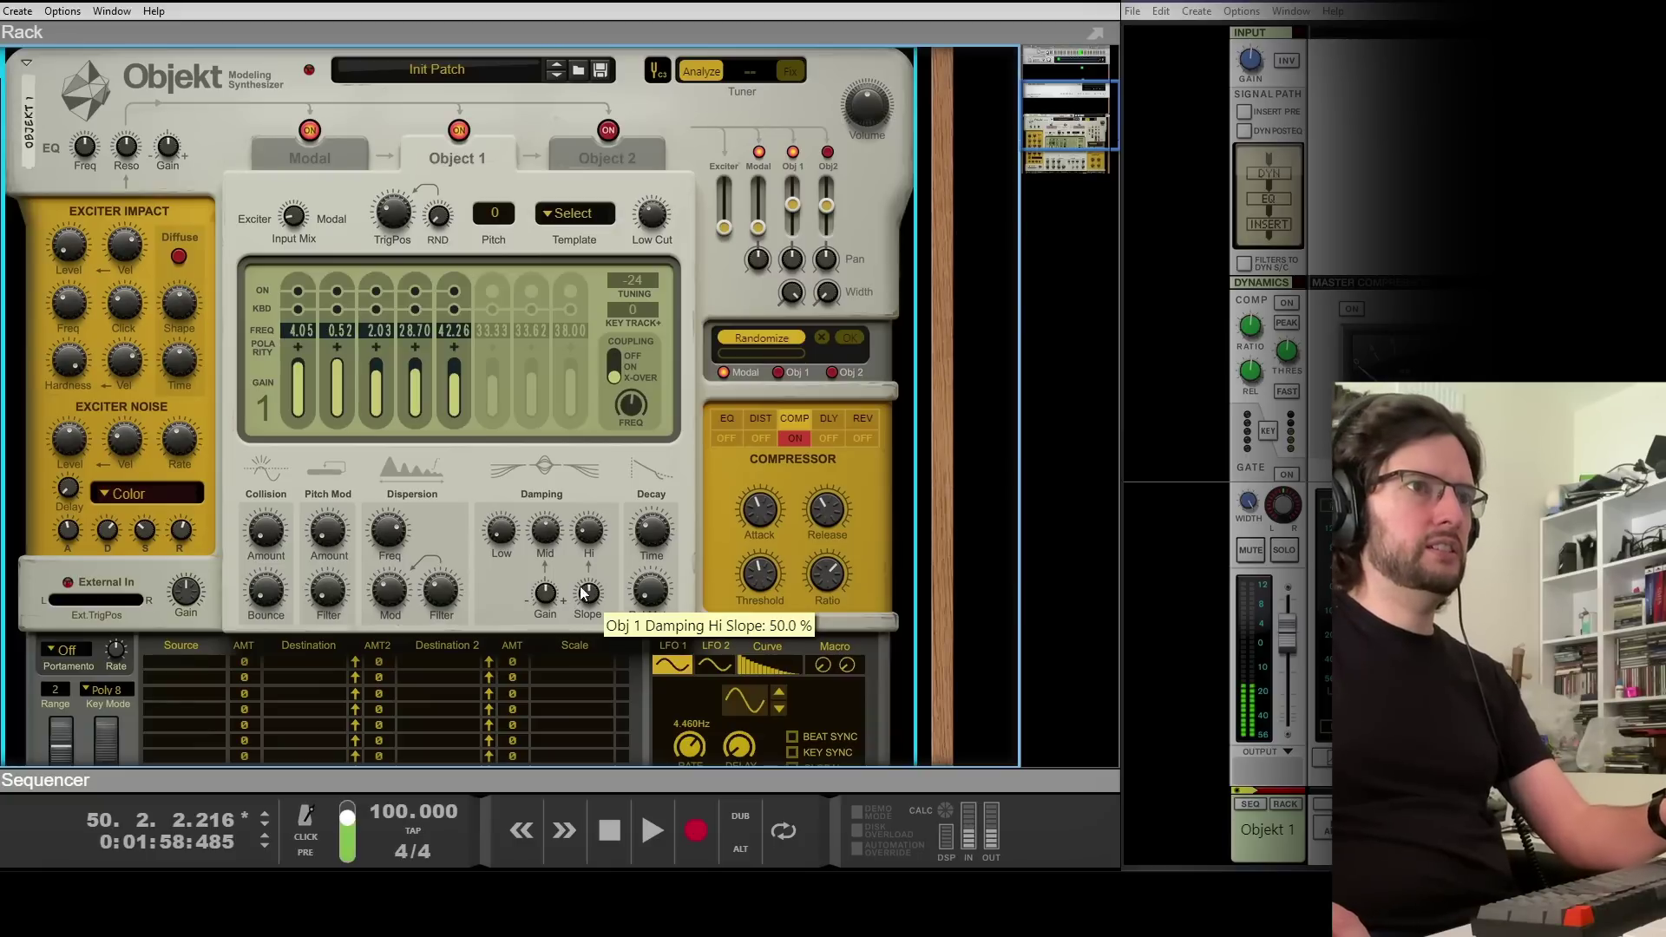
{"action": "mouse_move", "coordinate": [547, 604]}
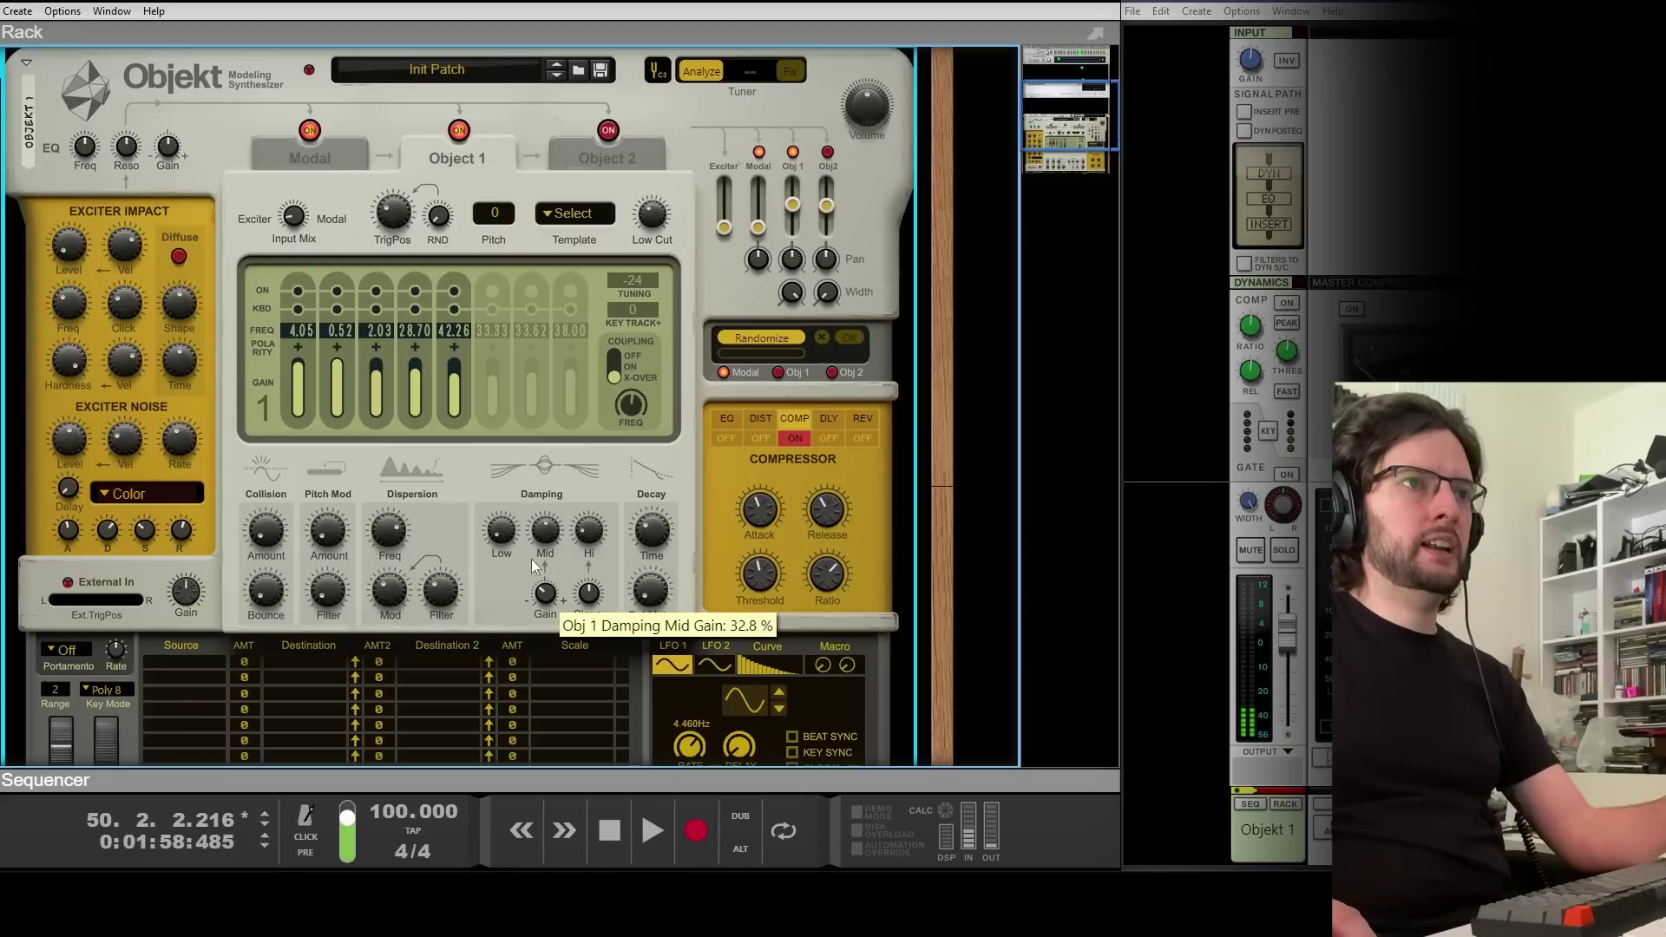
{"action": "mouse_move", "coordinate": [645, 217]}
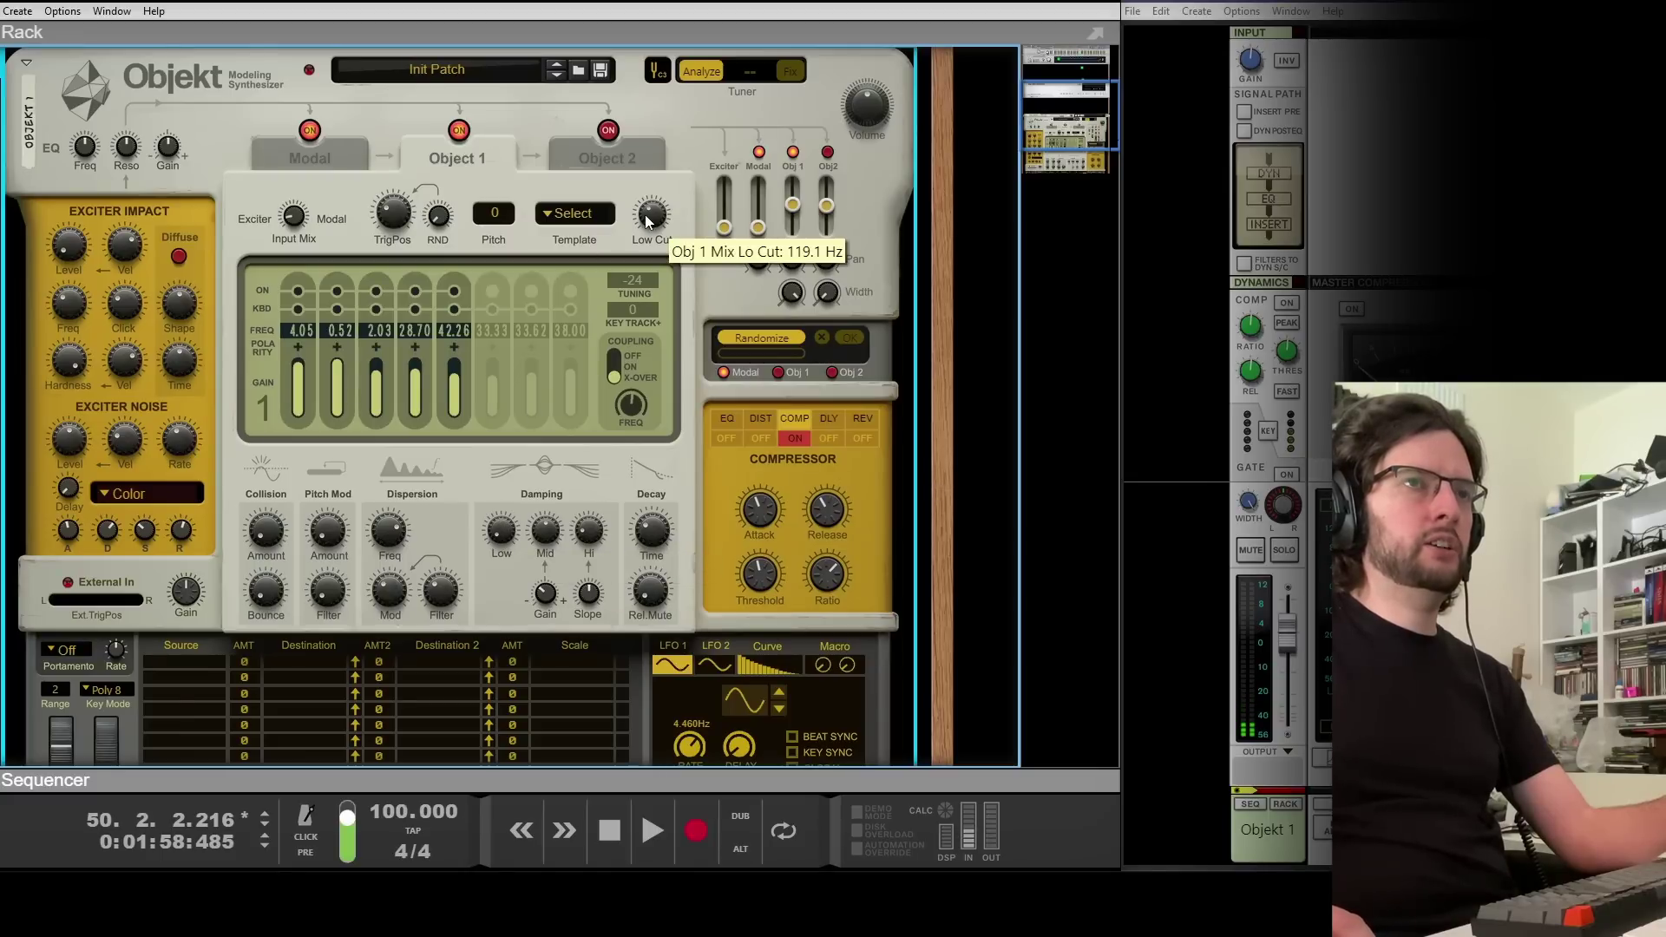
{"action": "left_click_drag", "start_coordinate": [646, 217], "coordinate": [650, 225]}
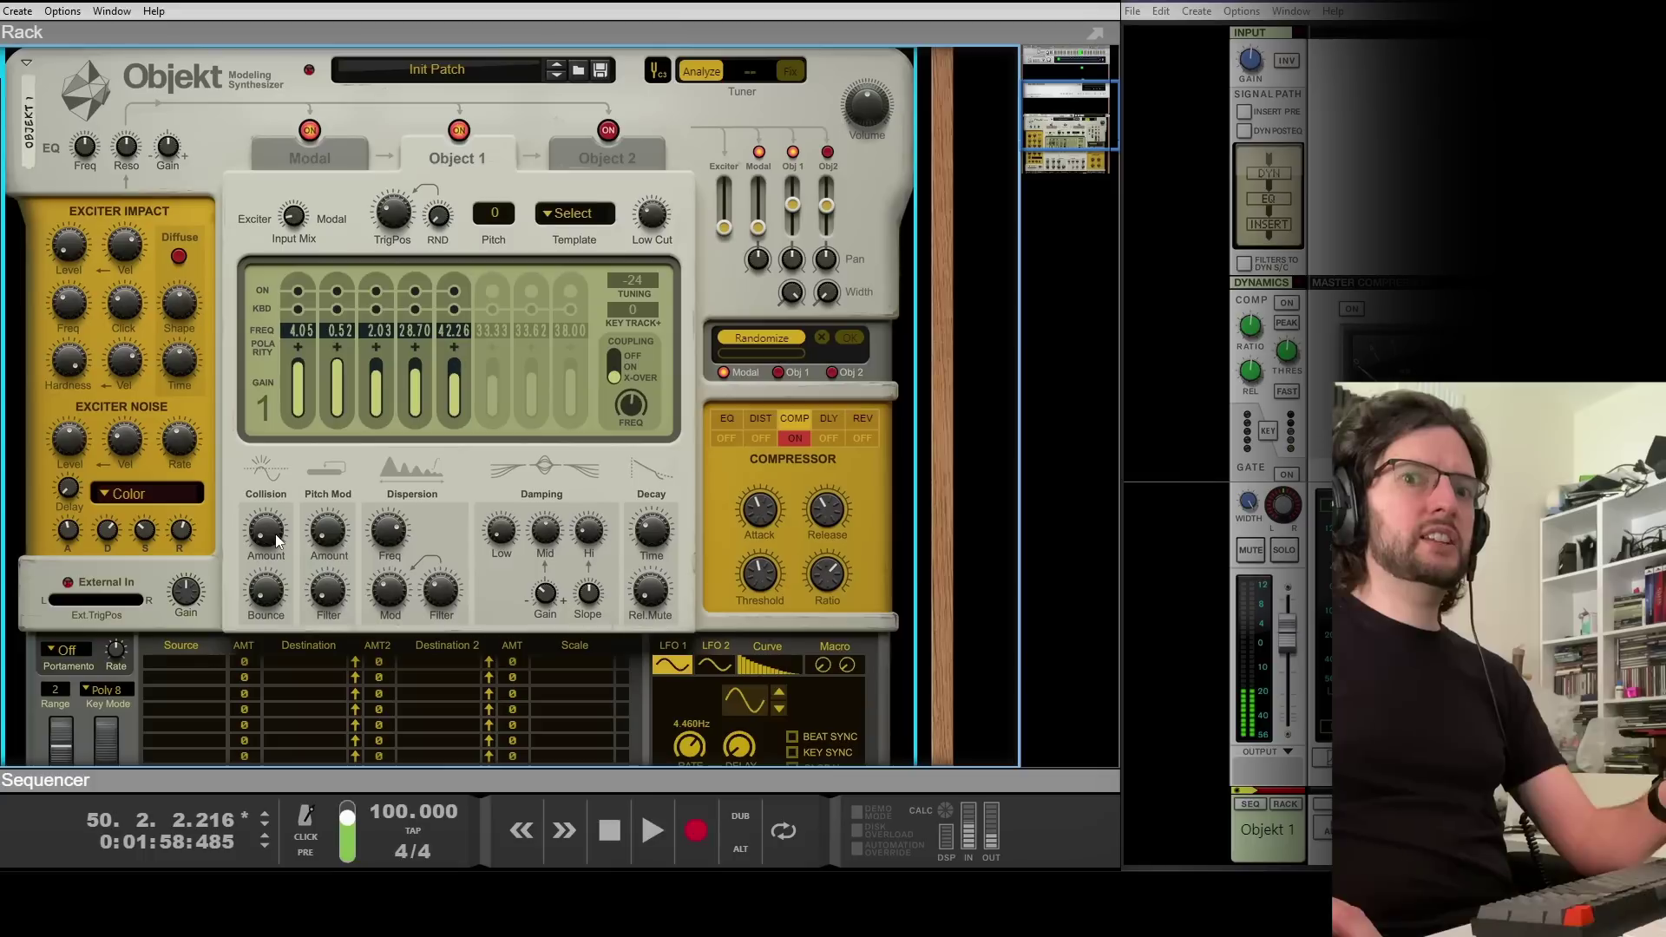
Set Object 1's collision bounce to about 20% and adjust its collision and pitch modulation amounts
{"action": "mouse_move", "coordinate": [274, 534]}
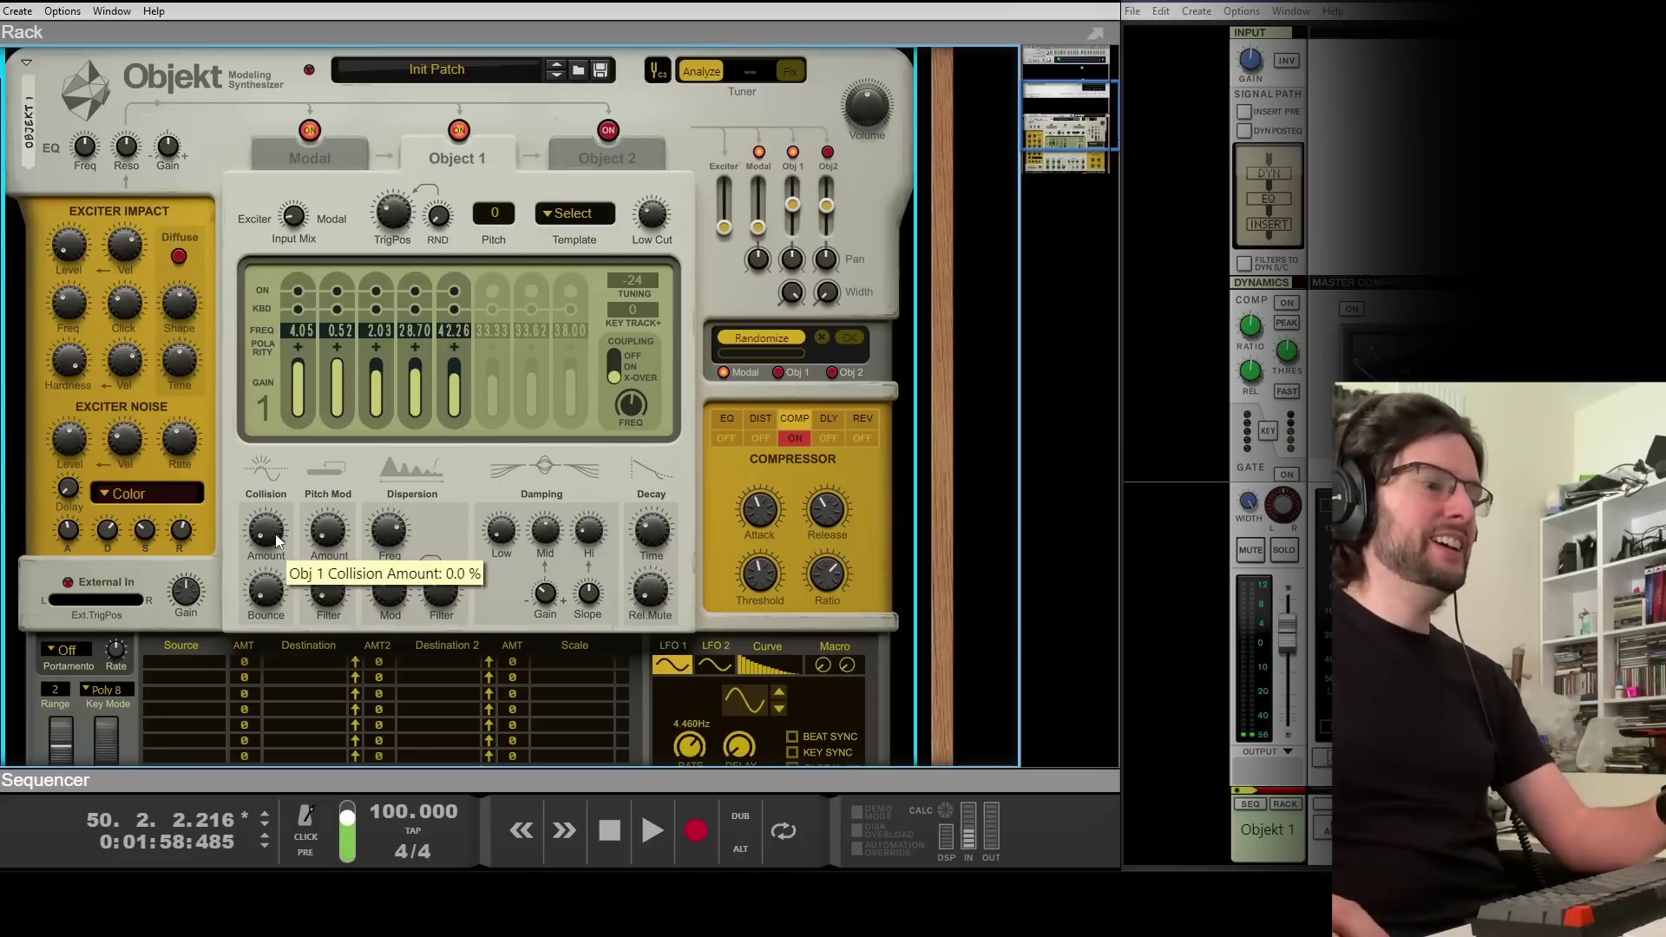
{"action": "left_click_drag", "start_coordinate": [276, 540], "coordinate": [291, 492]}
{"action": "left_click_drag", "start_coordinate": [267, 601], "coordinate": [285, 560]}
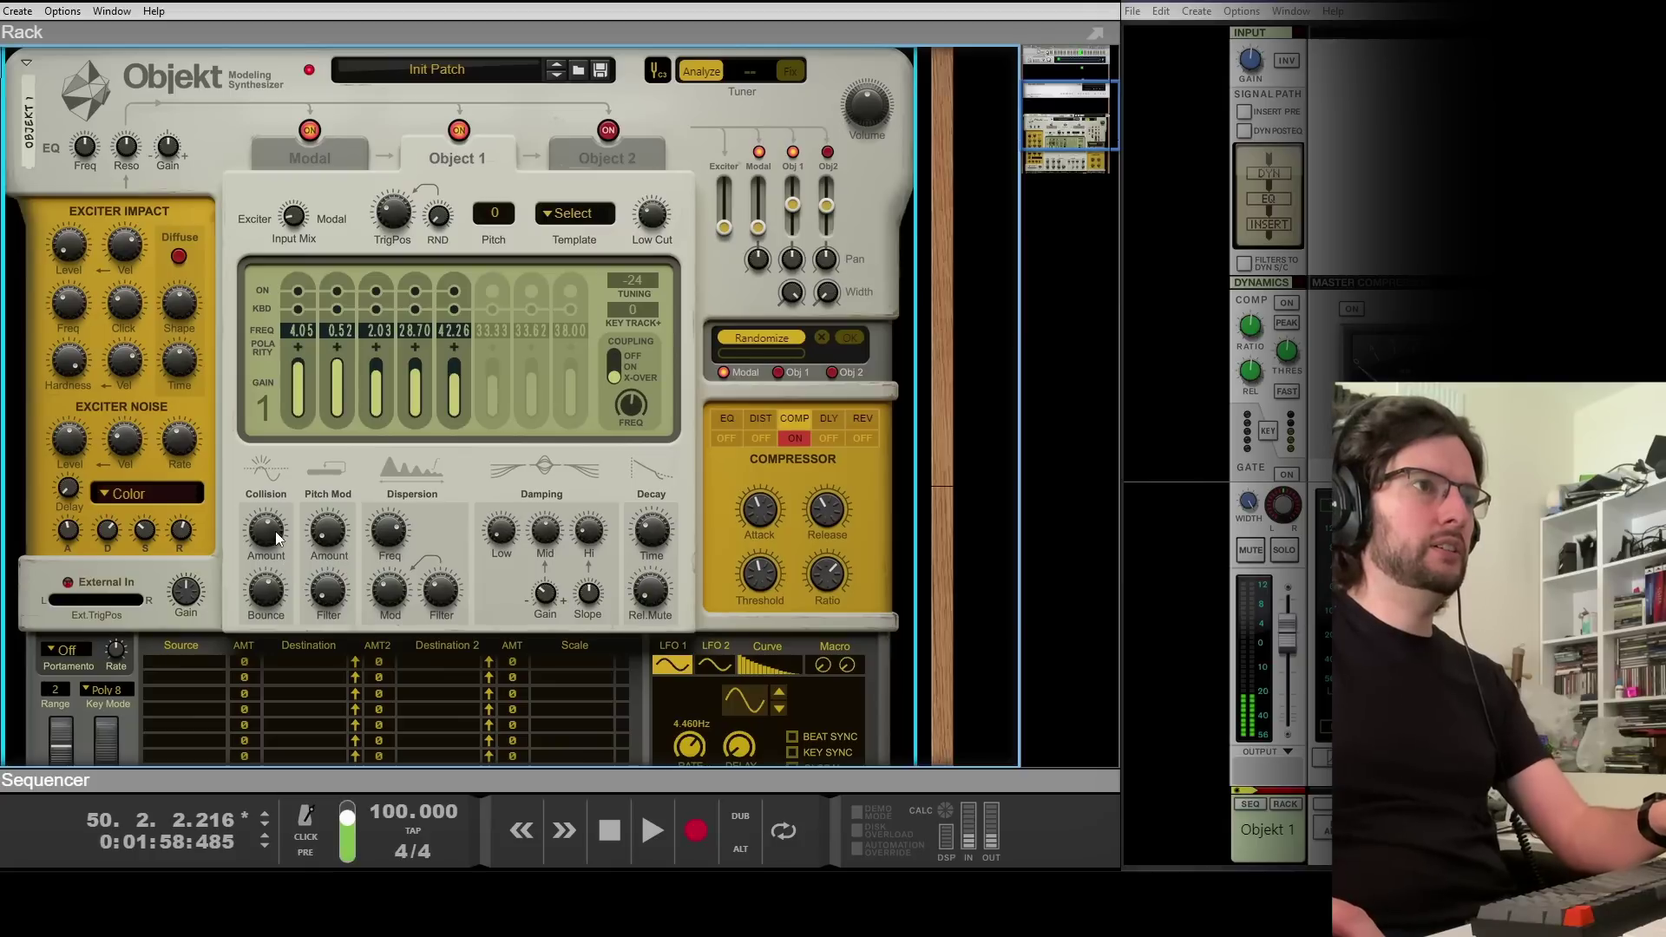
{"action": "mouse_move", "coordinate": [276, 539]}
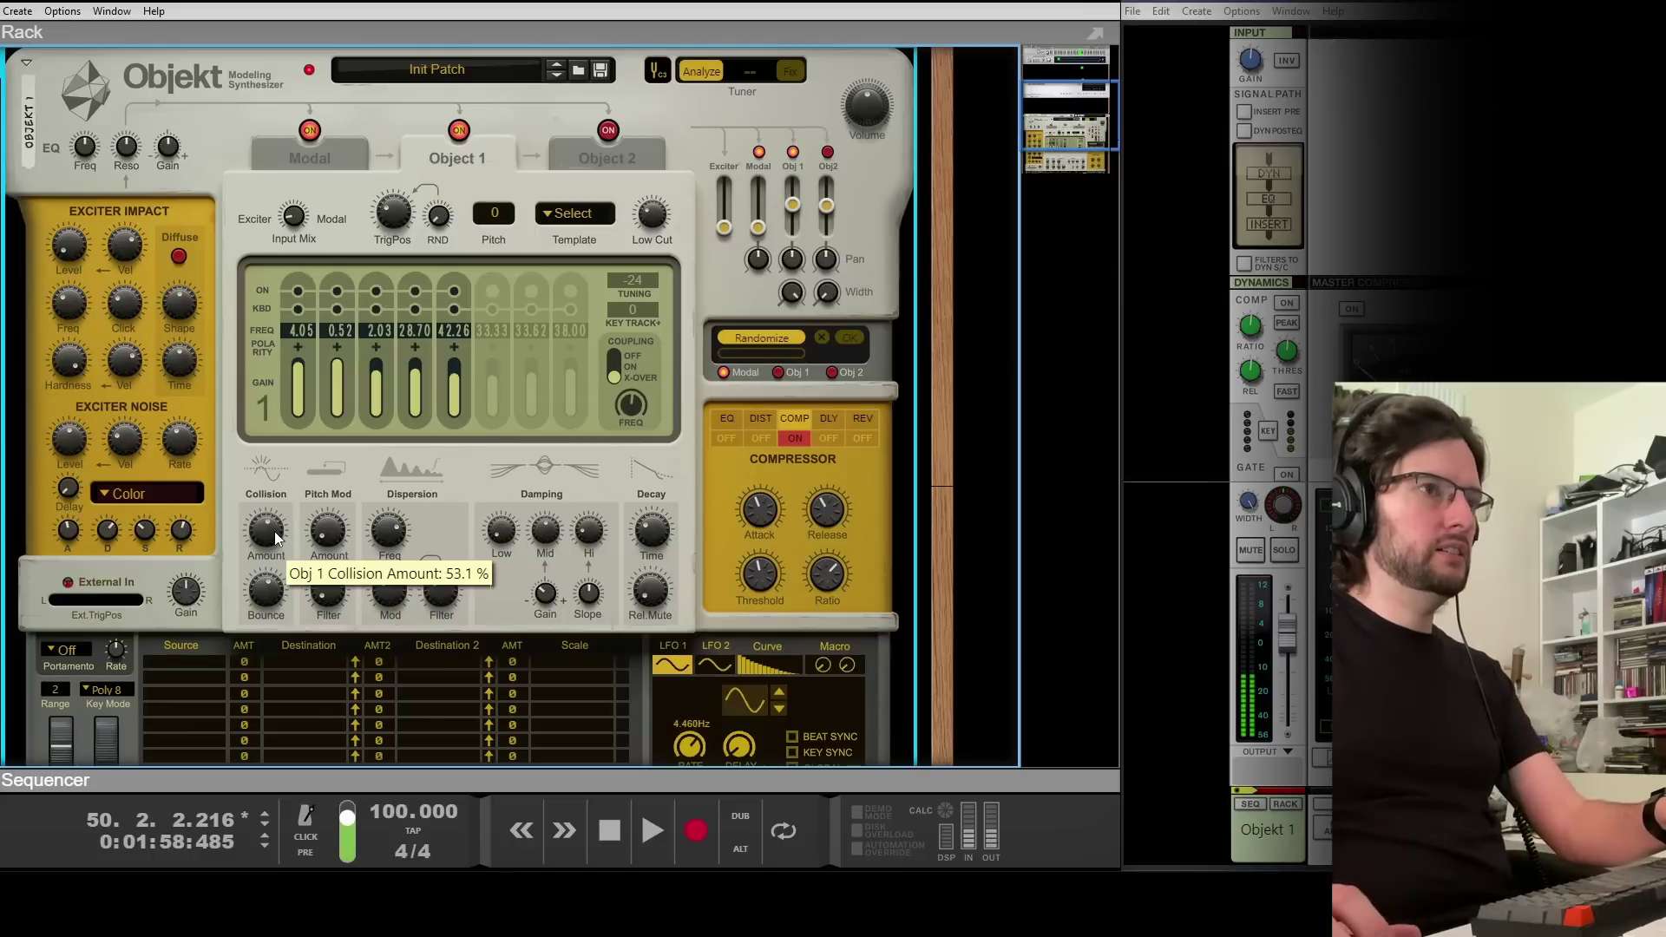
{"action": "mouse_move", "coordinate": [261, 590]}
{"action": "mouse_move", "coordinate": [275, 587]}
{"action": "left_mouse_down"}
{"action": "mouse_move", "coordinate": [281, 574]}
{"action": "mouse_move", "coordinate": [270, 617]}
{"action": "left_mouse_up"}
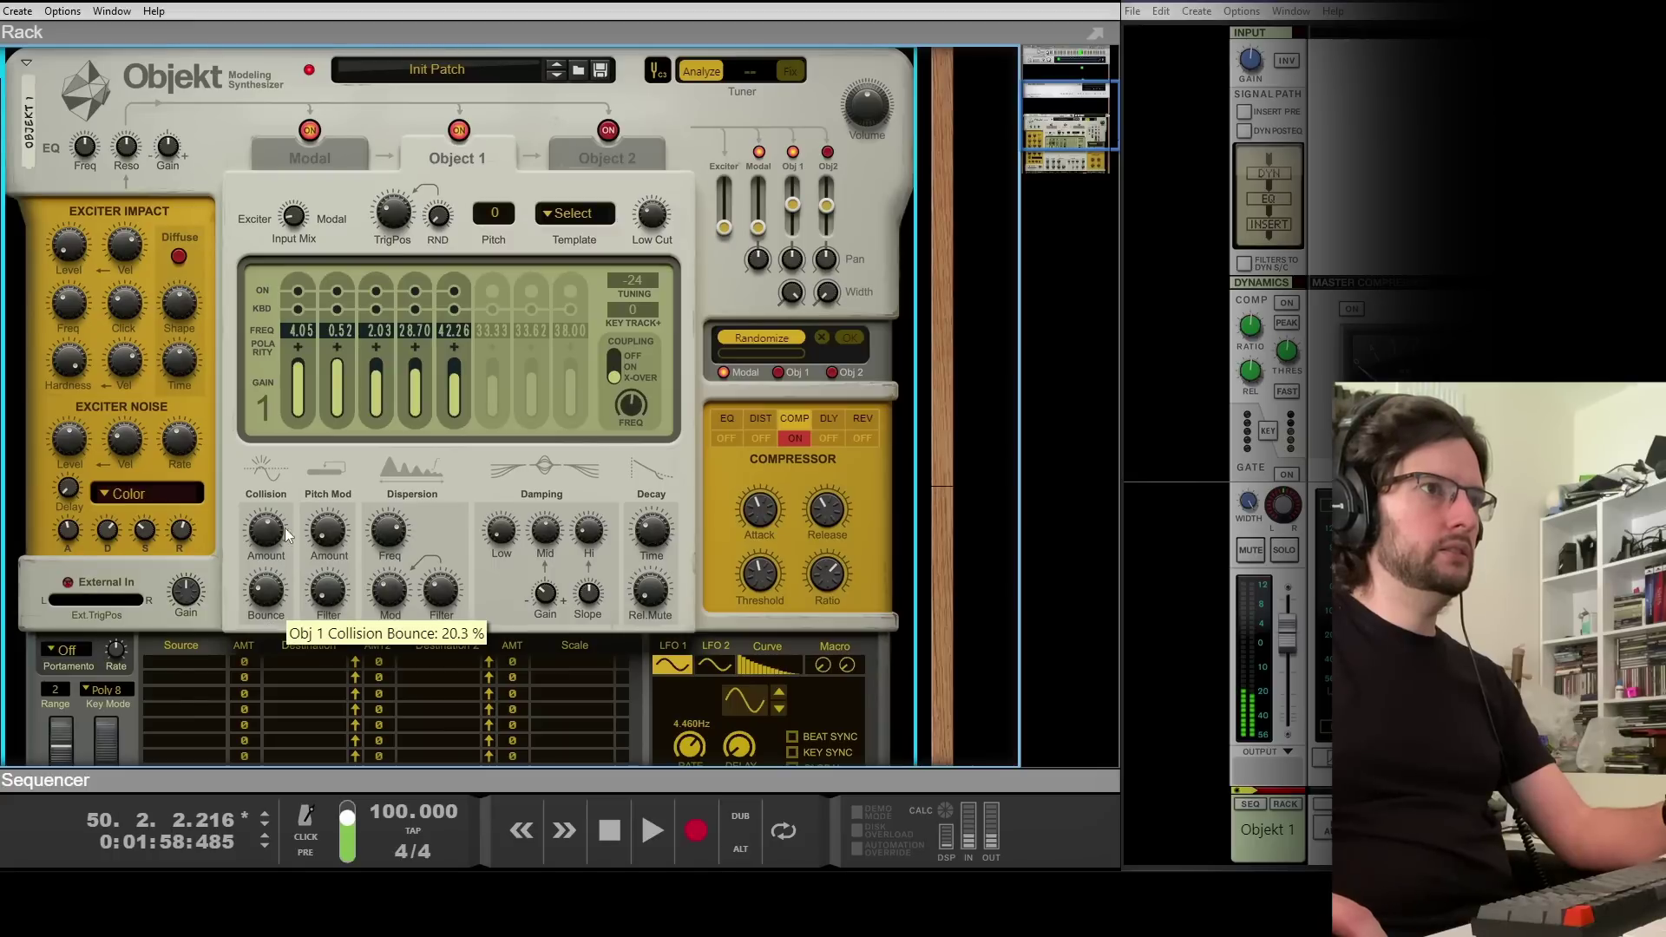
{"action": "left_click_drag", "start_coordinate": [275, 525], "coordinate": [279, 550]}
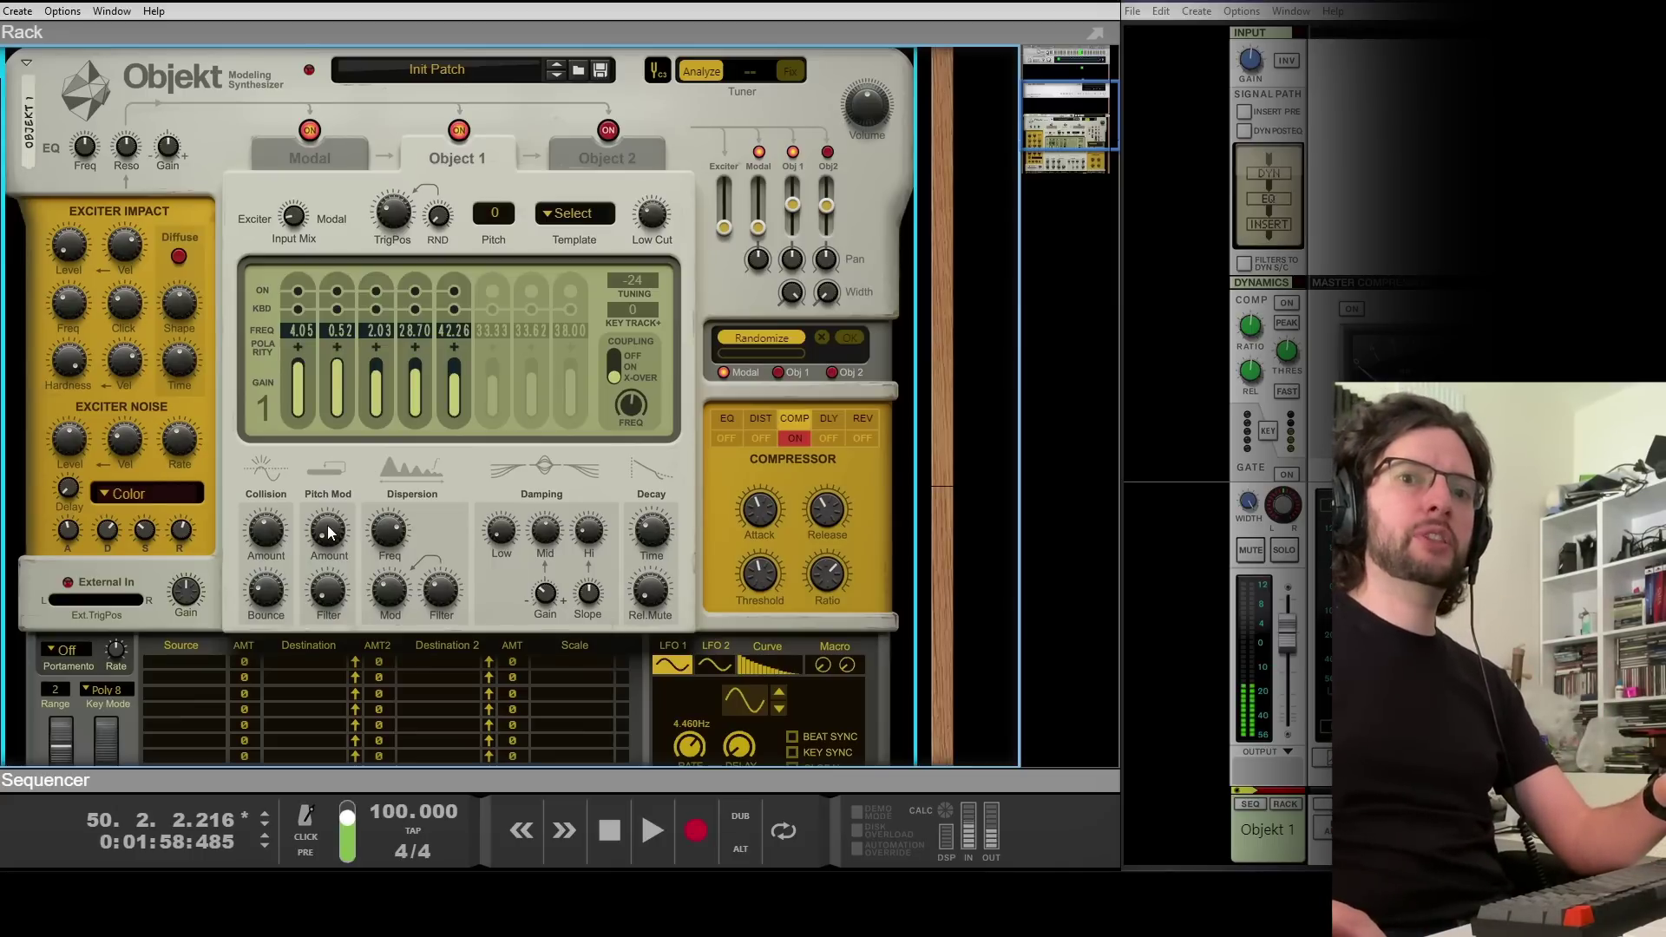
{"action": "mouse_move", "coordinate": [329, 533]}
{"action": "mouse_move", "coordinate": [327, 533]}
{"action": "left_mouse_down"}
{"action": "mouse_move", "coordinate": [333, 488]}
{"action": "mouse_move", "coordinate": [327, 526]}
{"action": "left_mouse_up"}
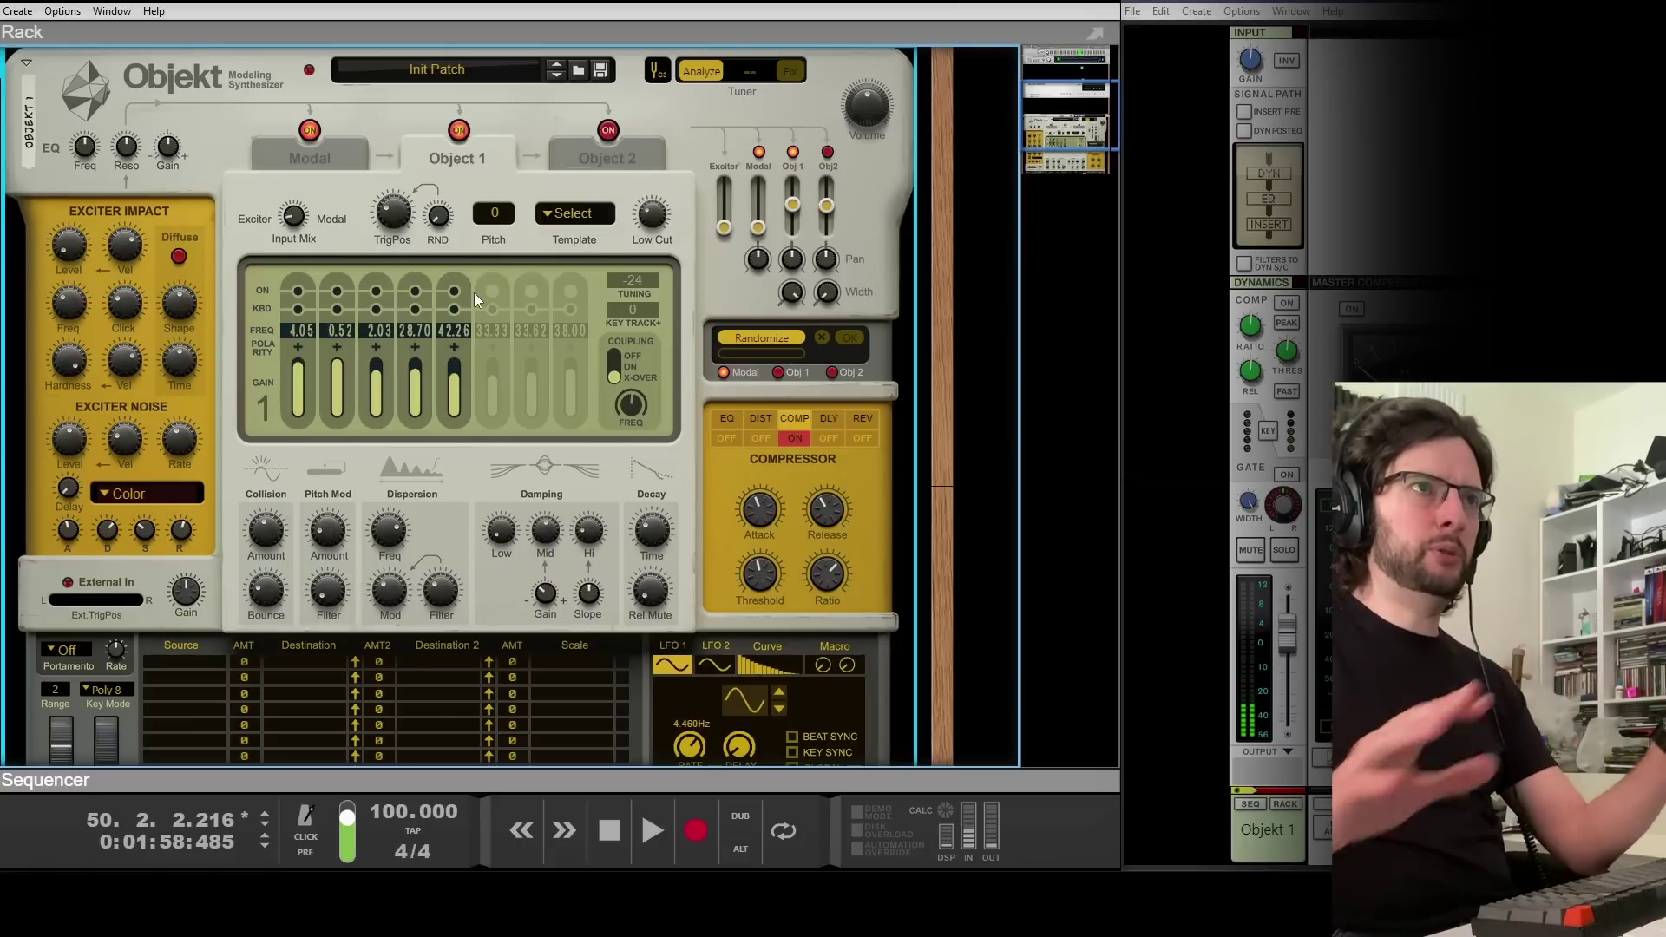
Switch Object 2 on at a lower mix level and load the Metal 1 template into it
{"action": "left_click", "coordinate": [627, 164]}
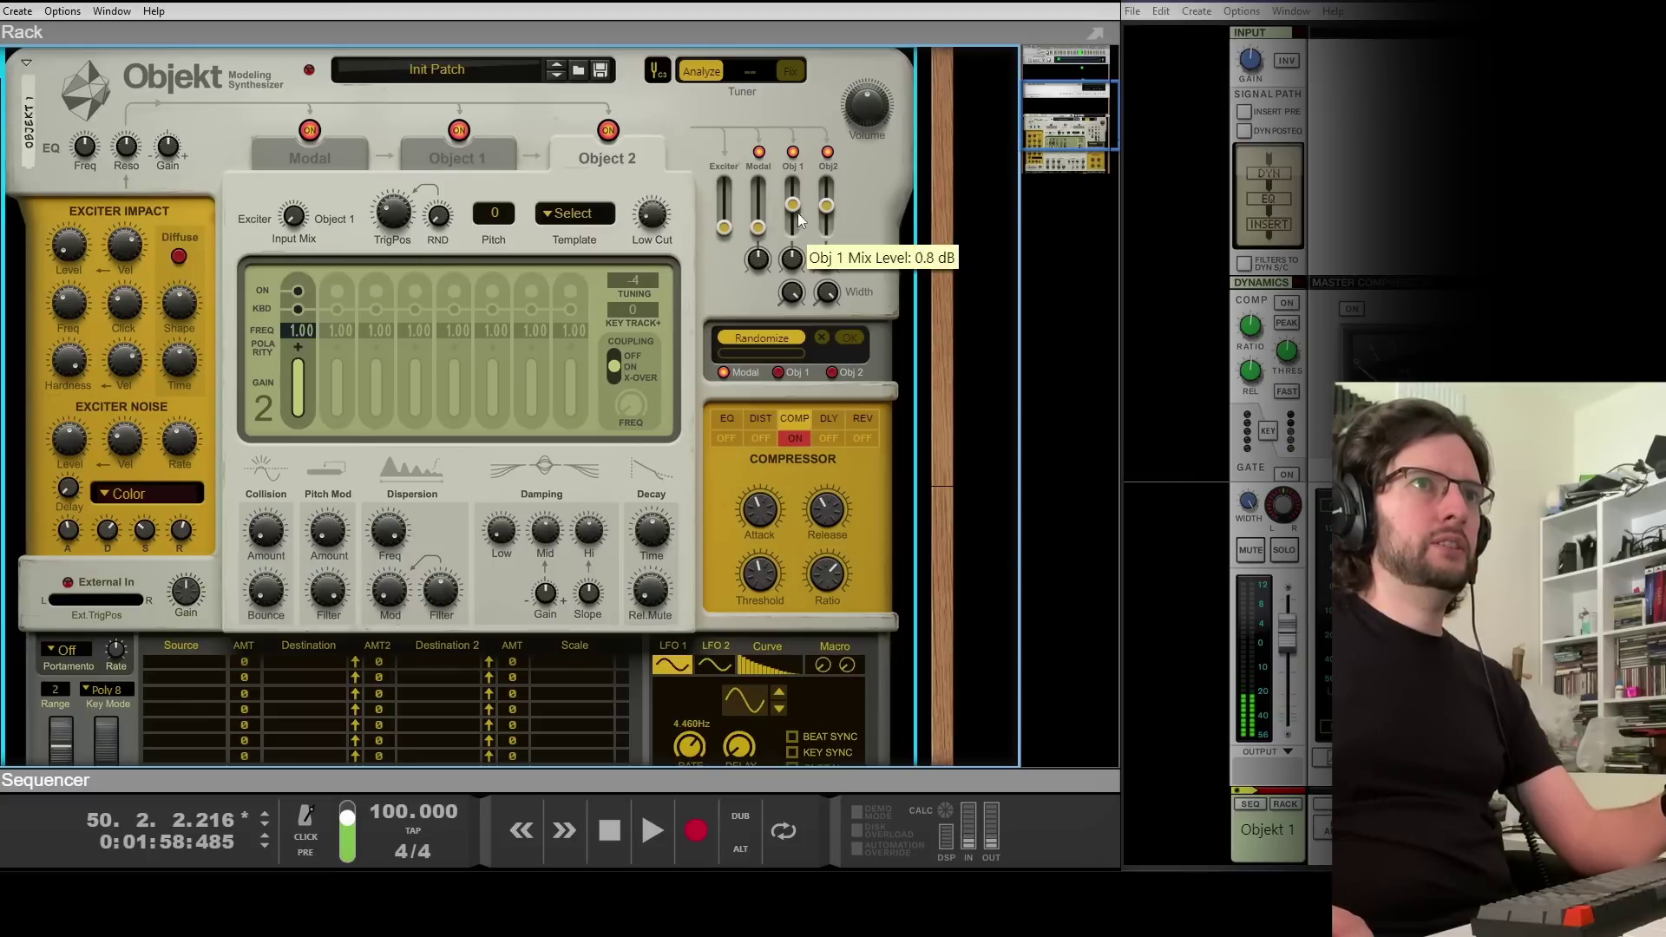
{"action": "left_click_drag", "start_coordinate": [827, 217], "coordinate": [829, 226]}
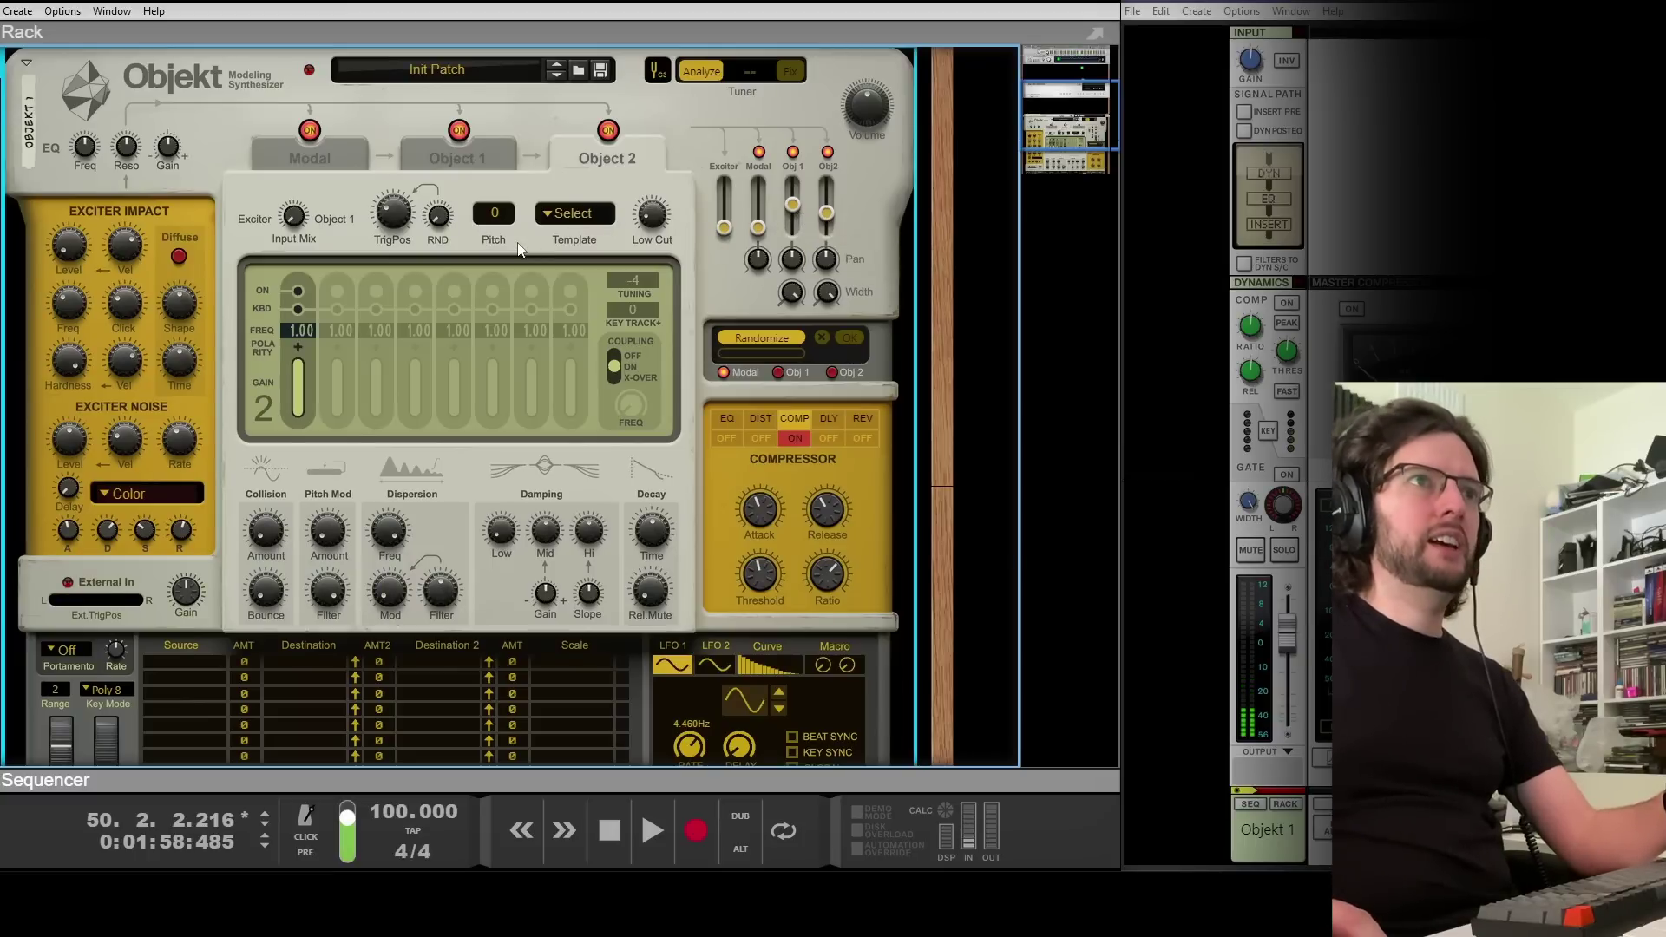
{"action": "left_click", "coordinate": [587, 216]}
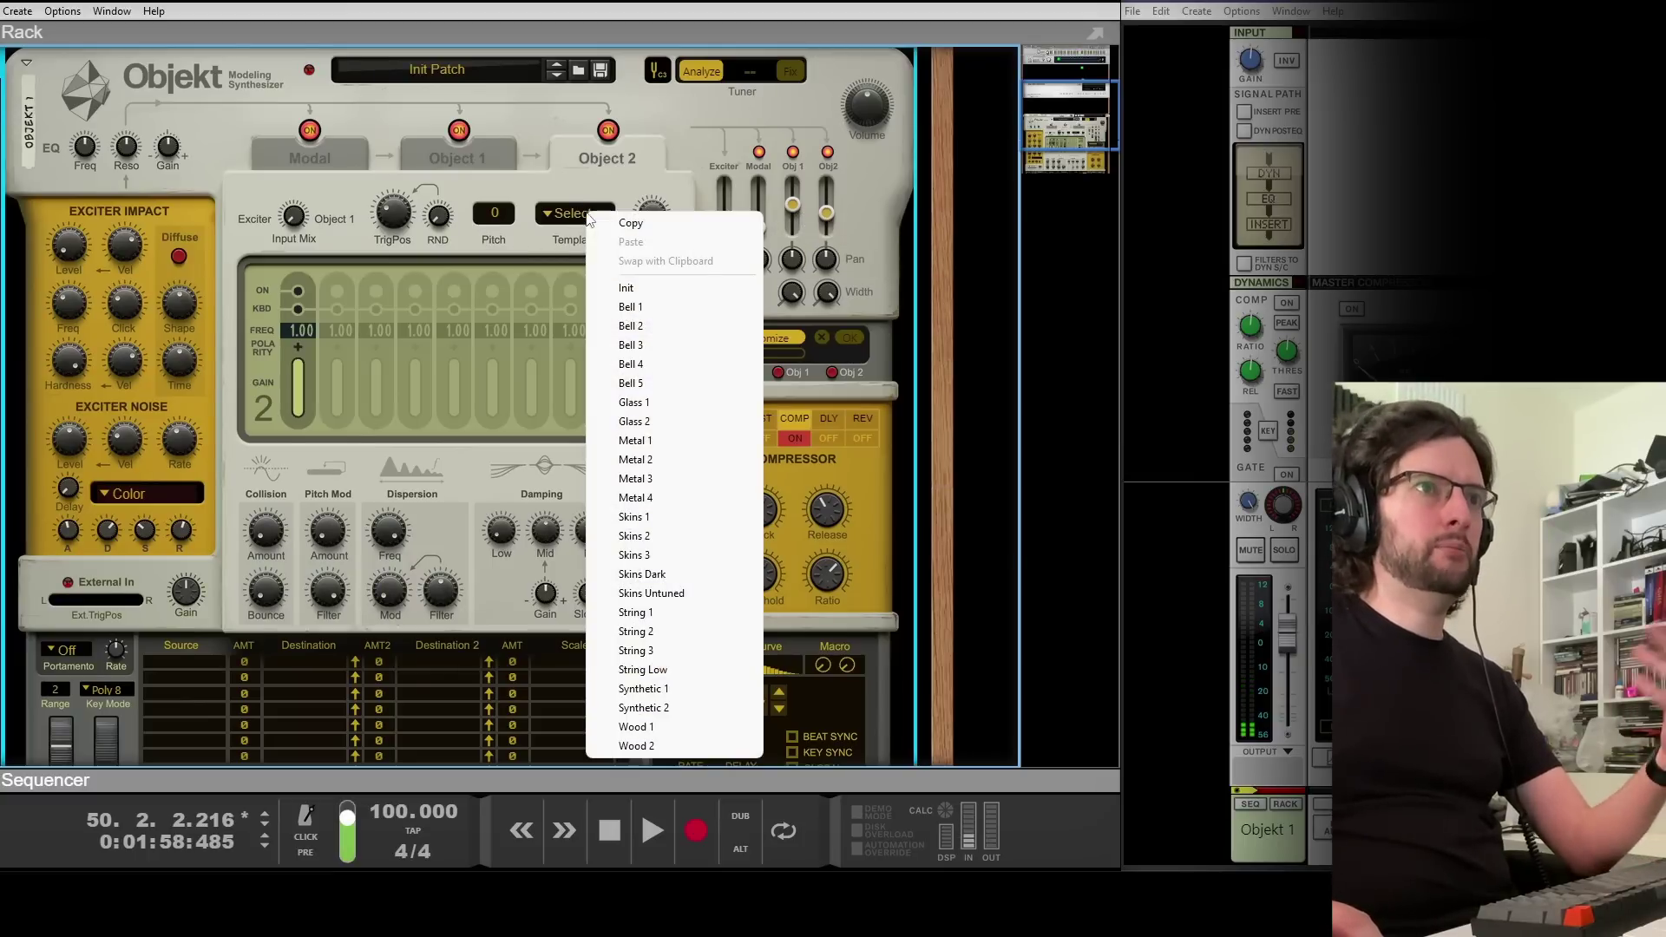
{"action": "left_click", "coordinate": [670, 441]}
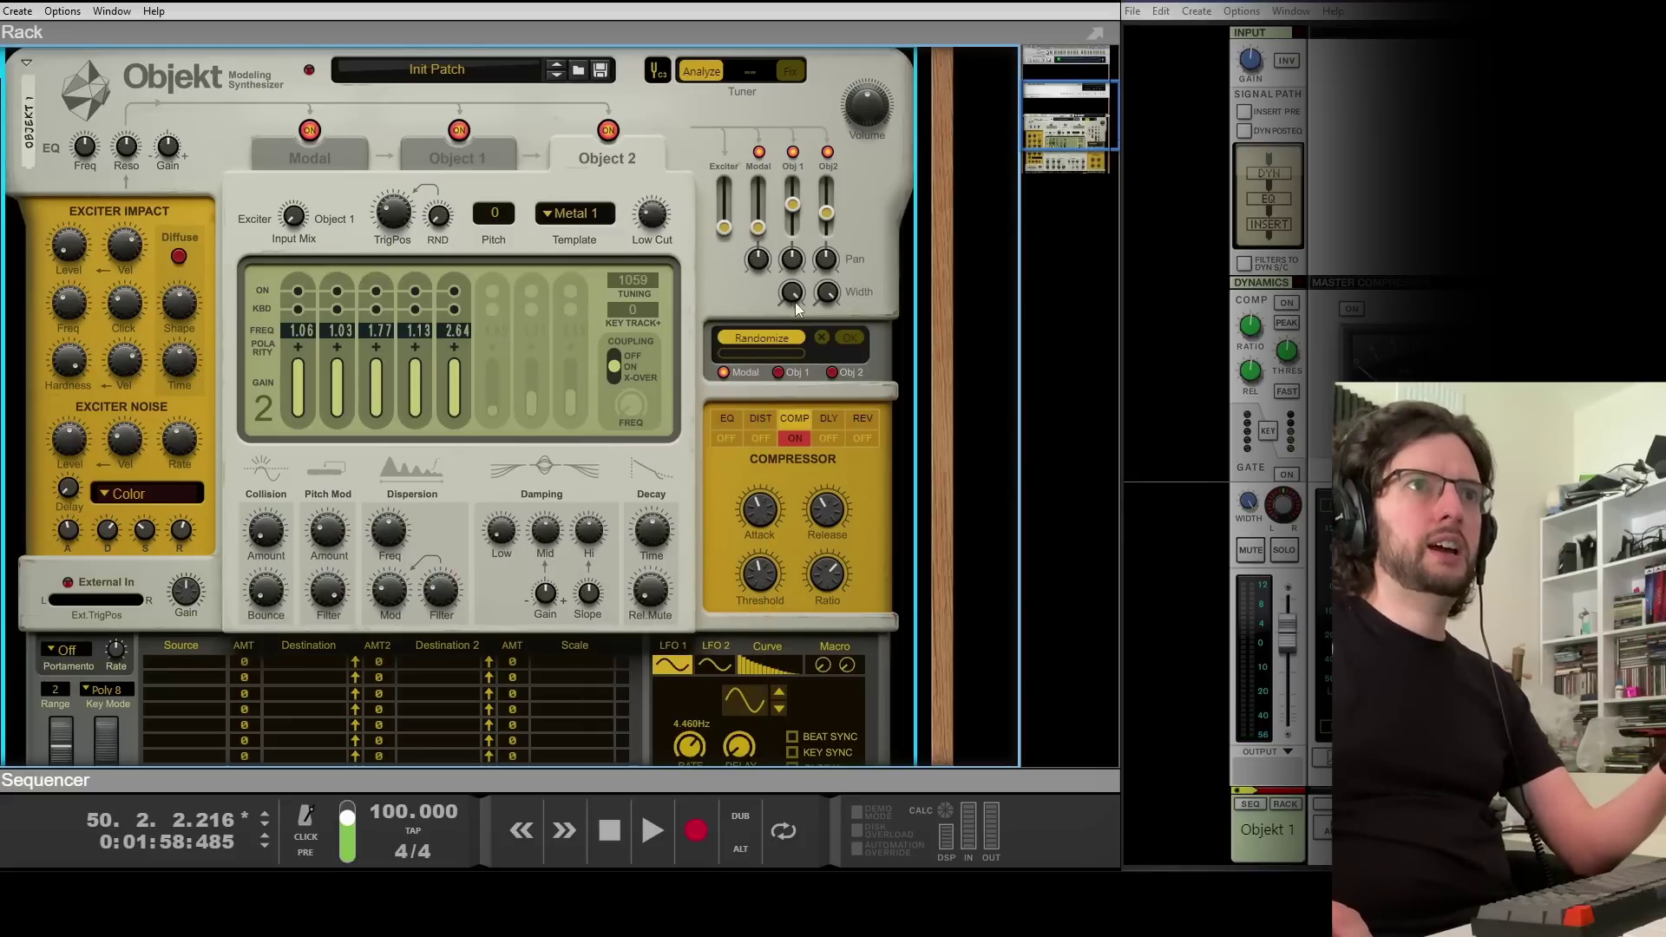
Apply a 33% randomization to Object 2 only
{"action": "left_click", "coordinate": [832, 373]}
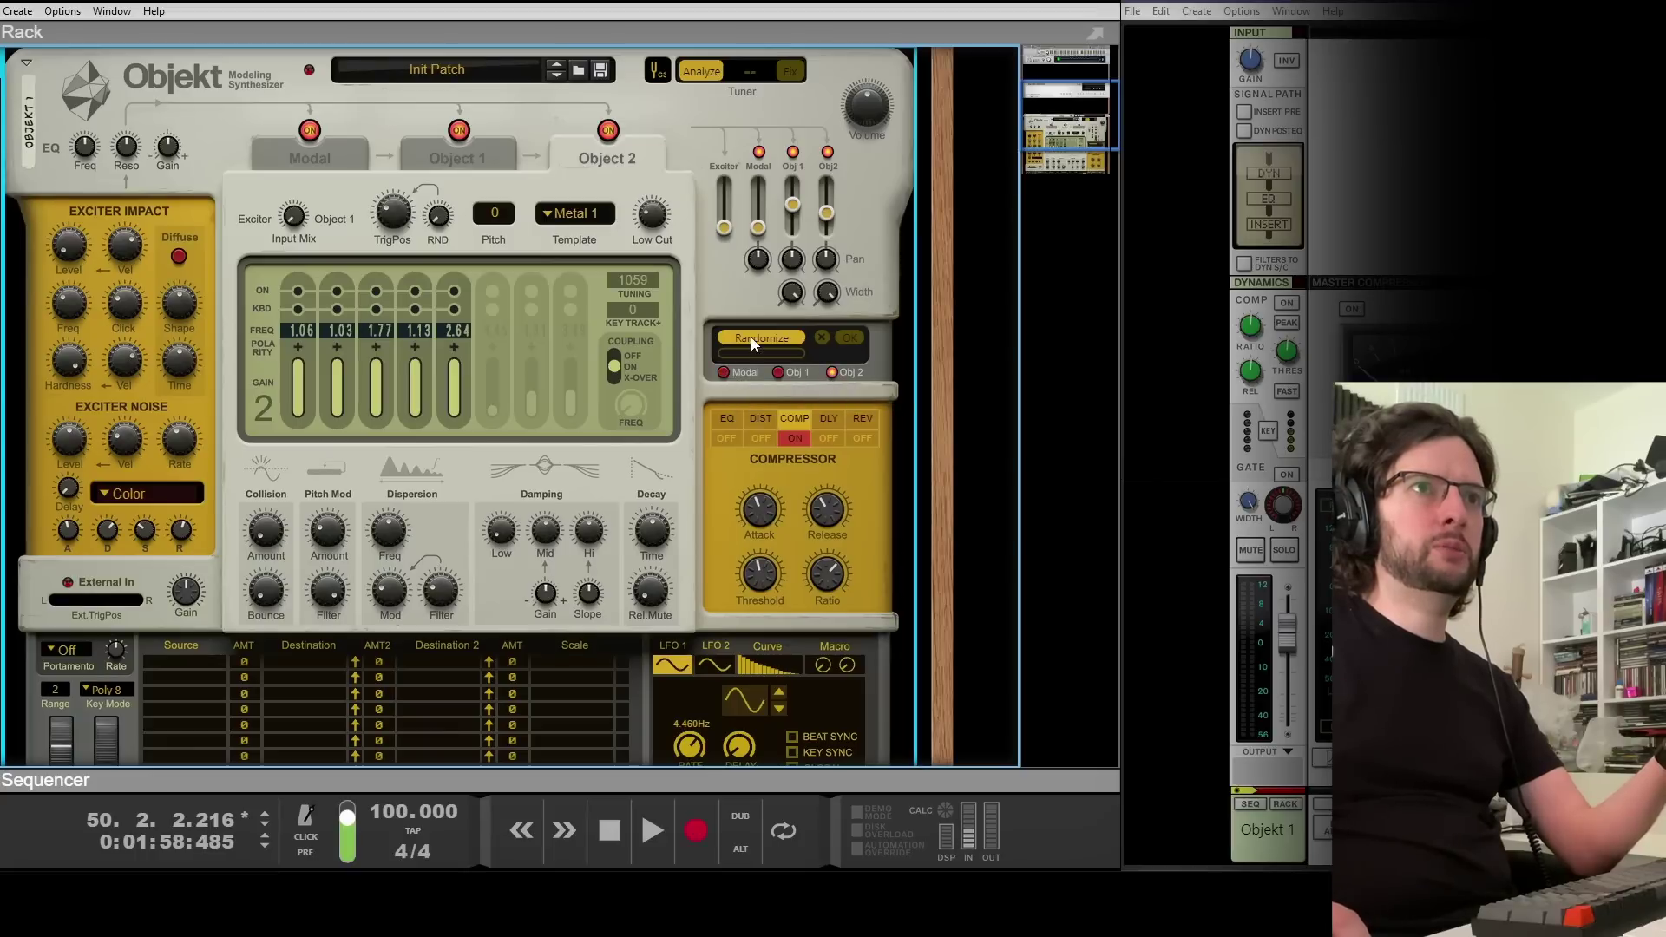
{"action": "left_click", "coordinate": [750, 341]}
{"action": "left_click_drag", "start_coordinate": [748, 350], "coordinate": [732, 353]}
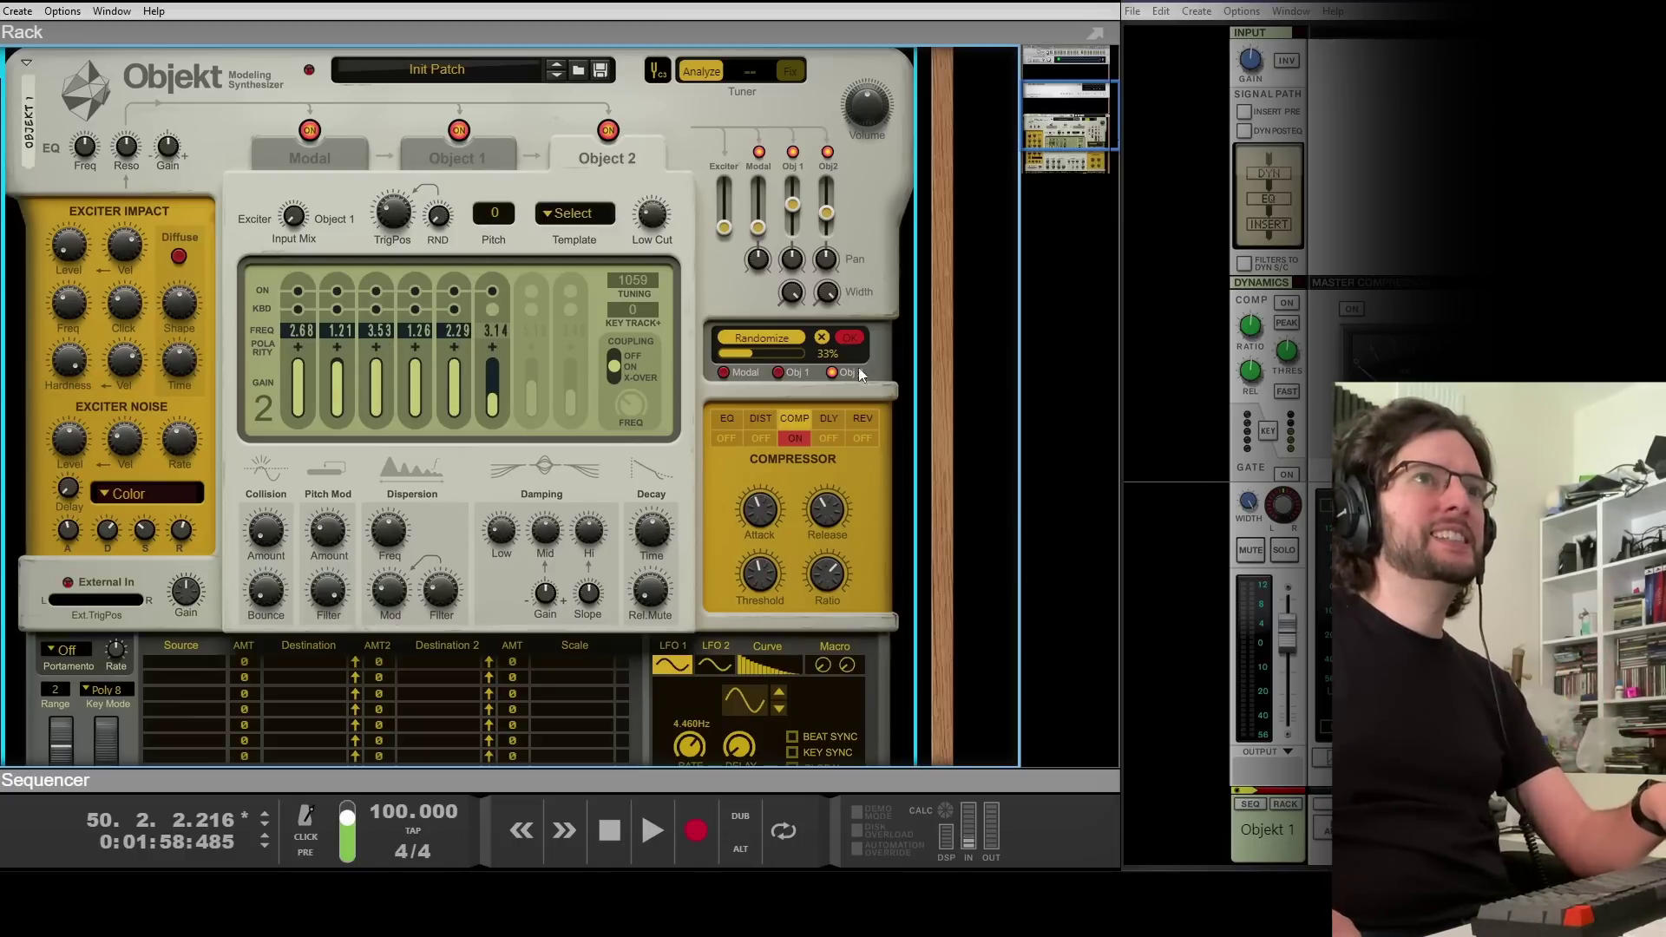
{"action": "left_click", "coordinate": [822, 338]}
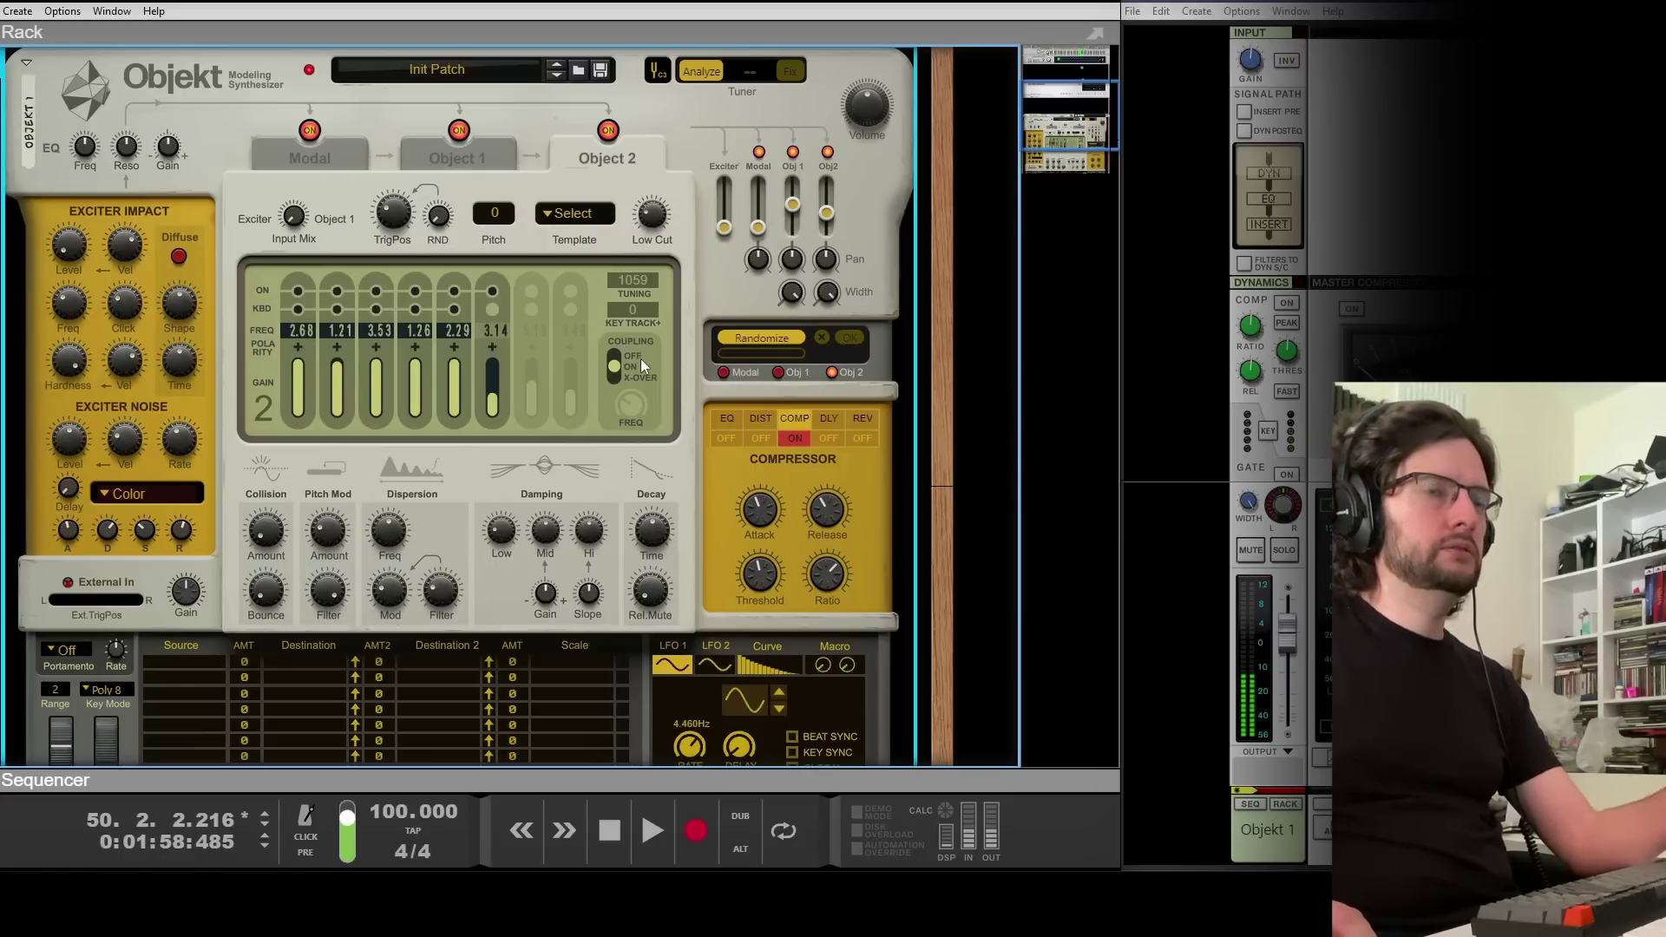
Lower Object 2's mix level slightly and shift its input mix toward Object 1
{"action": "left_click_drag", "start_coordinate": [829, 220], "coordinate": [835, 221]}
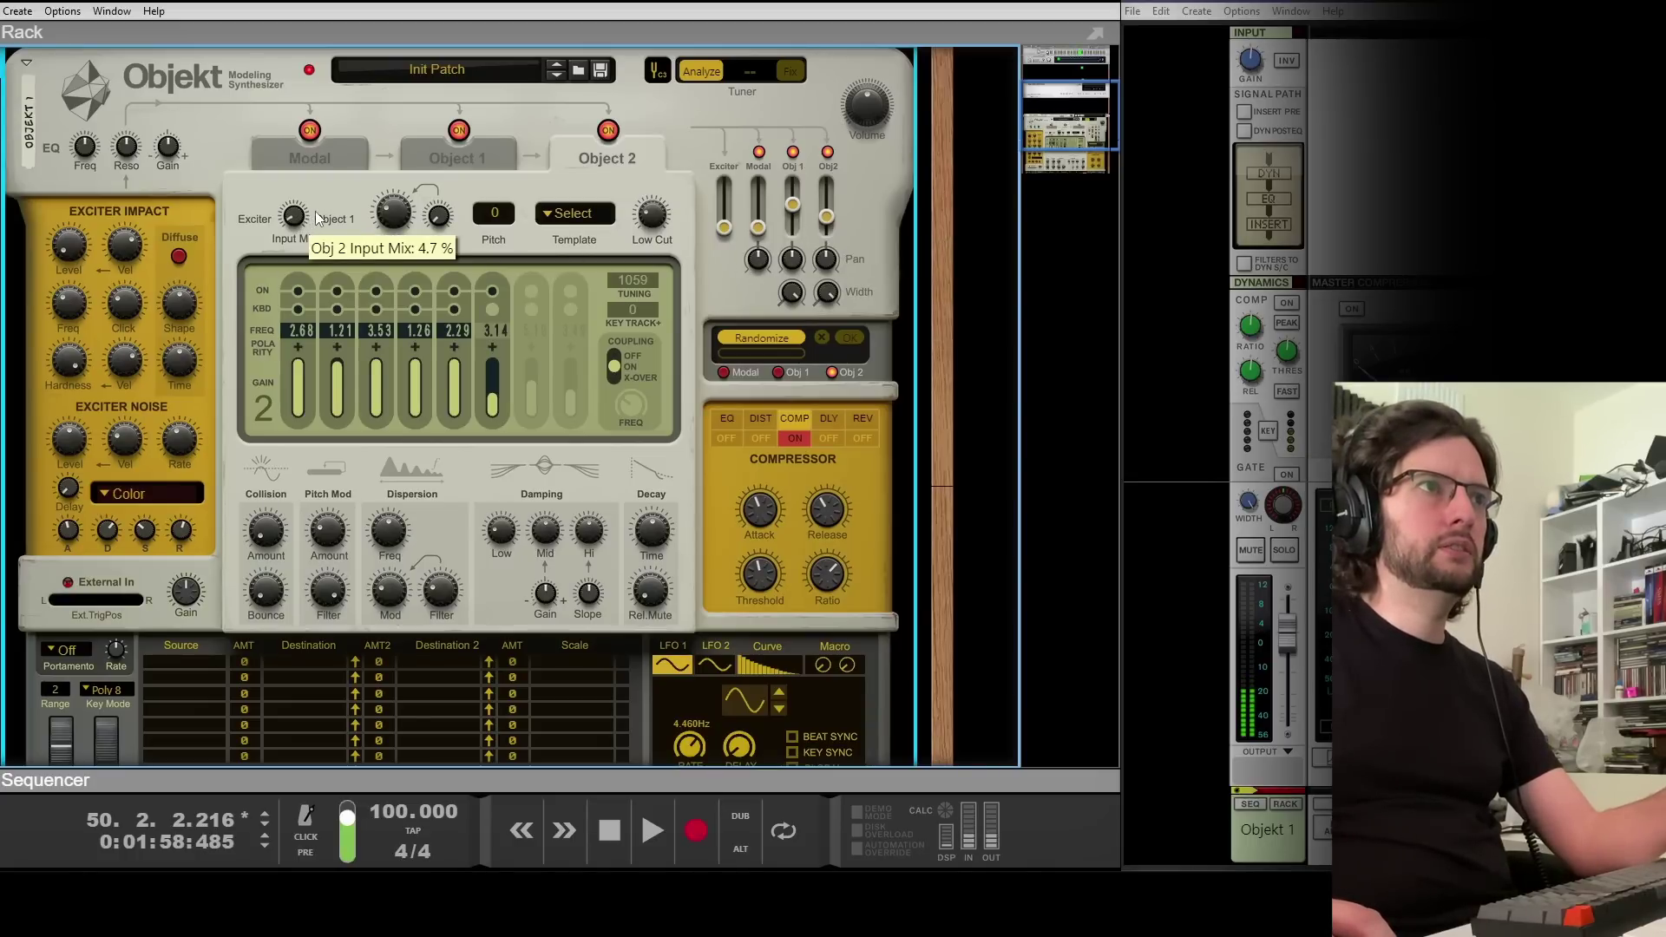
{"action": "left_click_drag", "start_coordinate": [318, 217], "coordinate": [337, 170]}
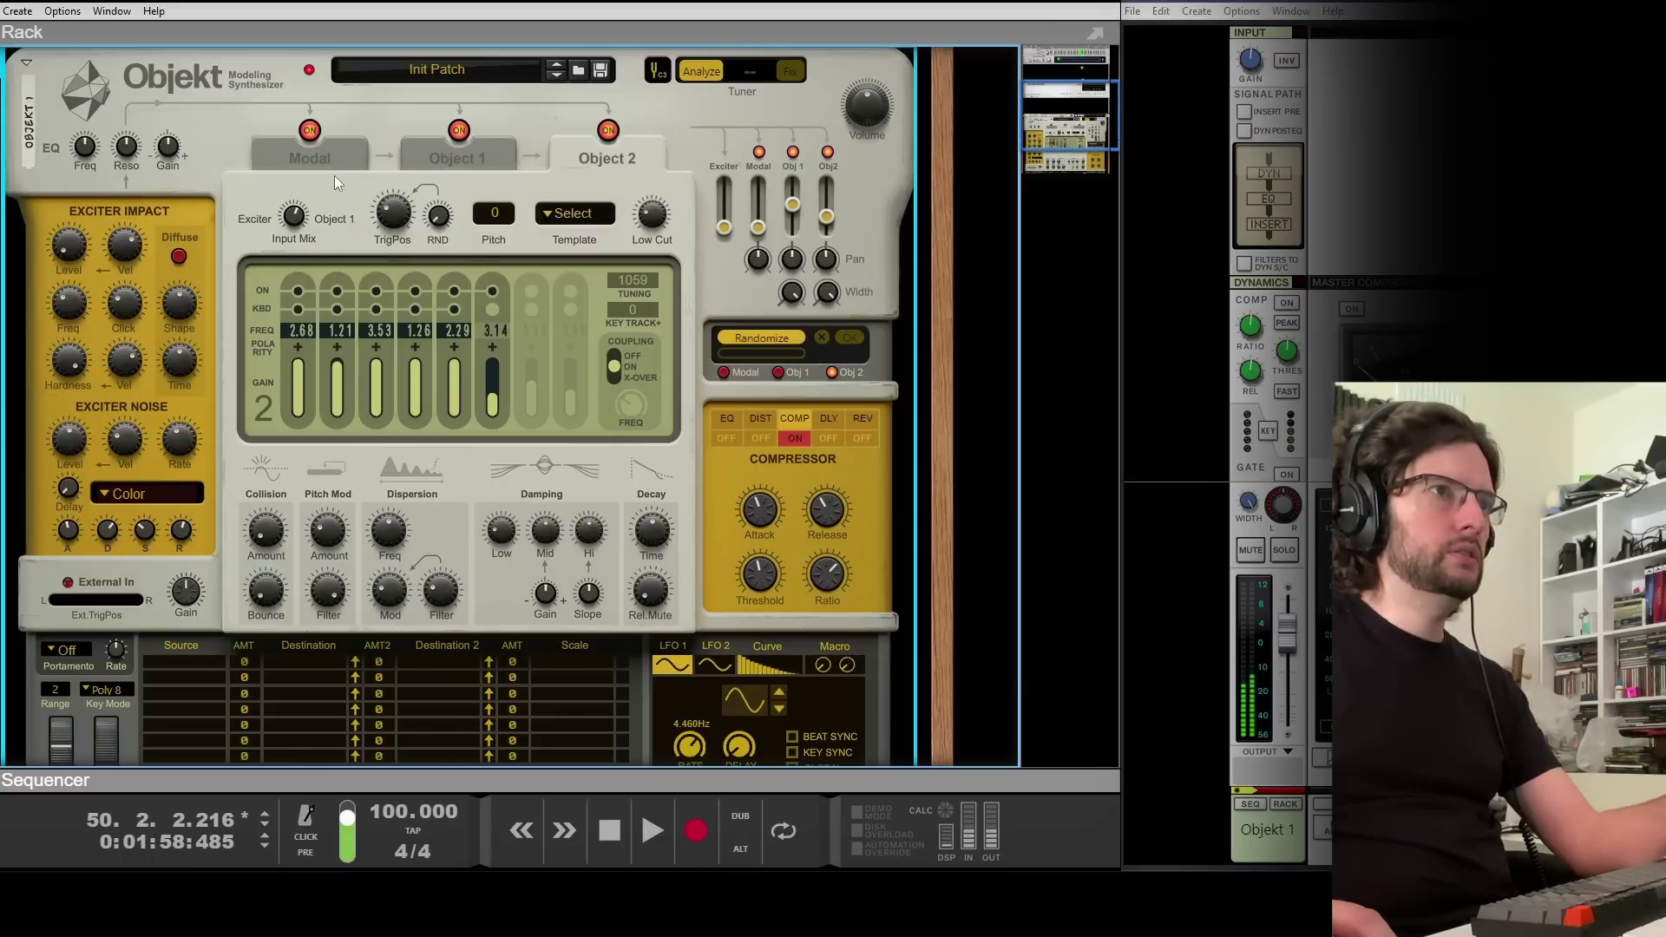
{"action": "left_click", "coordinate": [466, 158]}
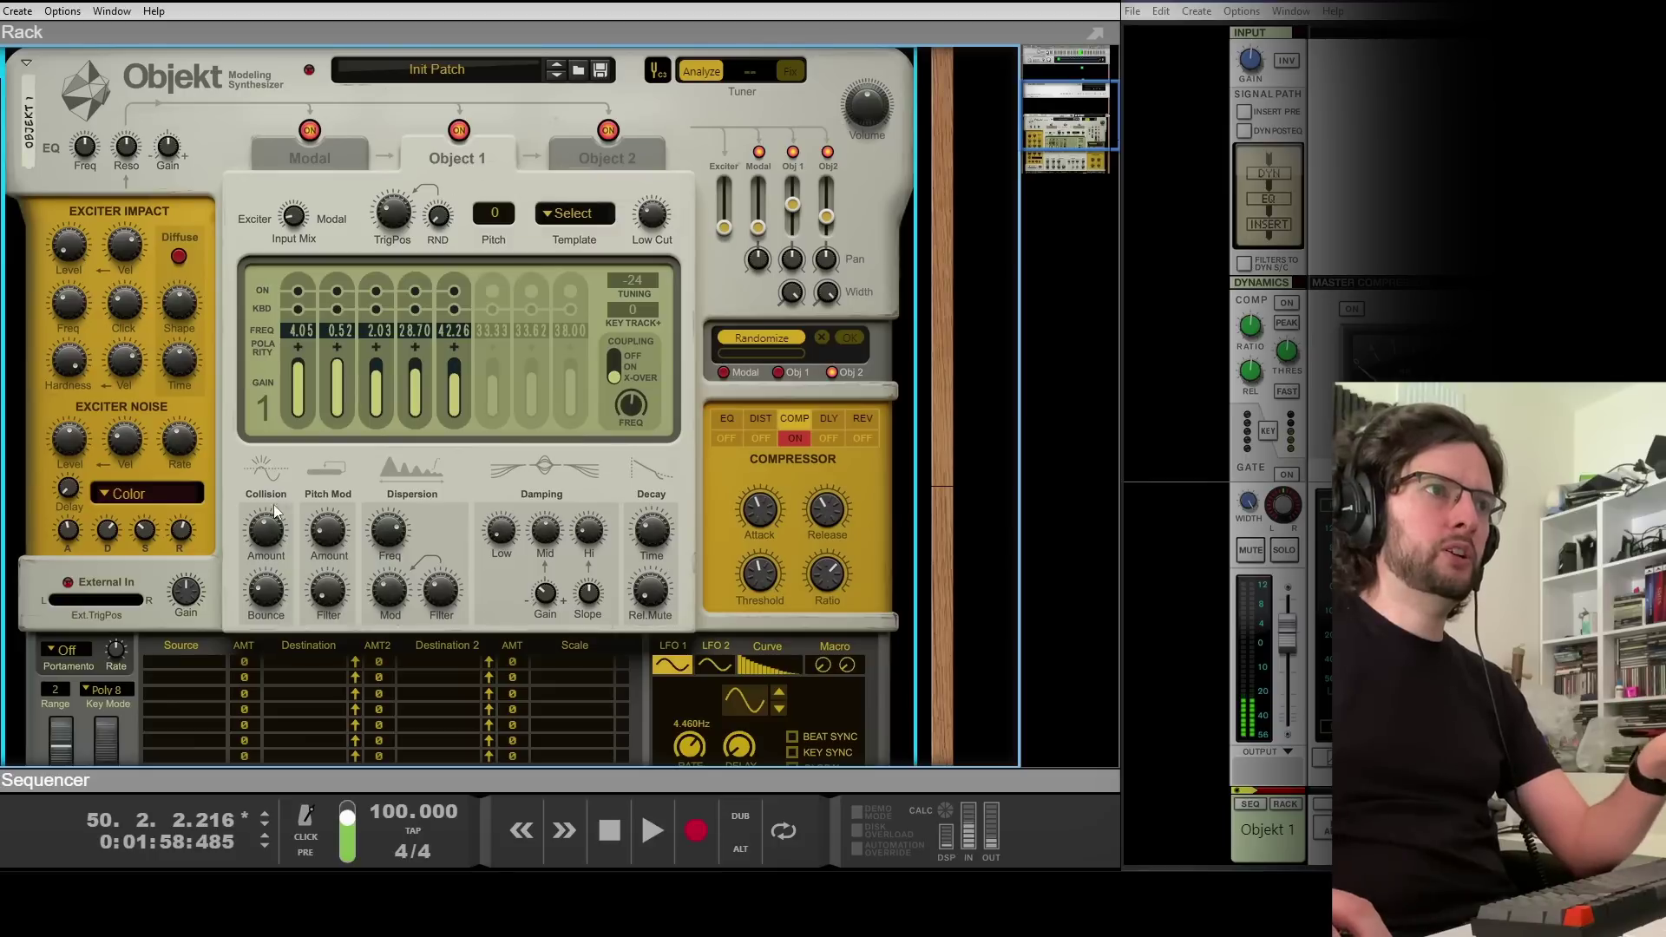
{"action": "left_click", "coordinate": [618, 160]}
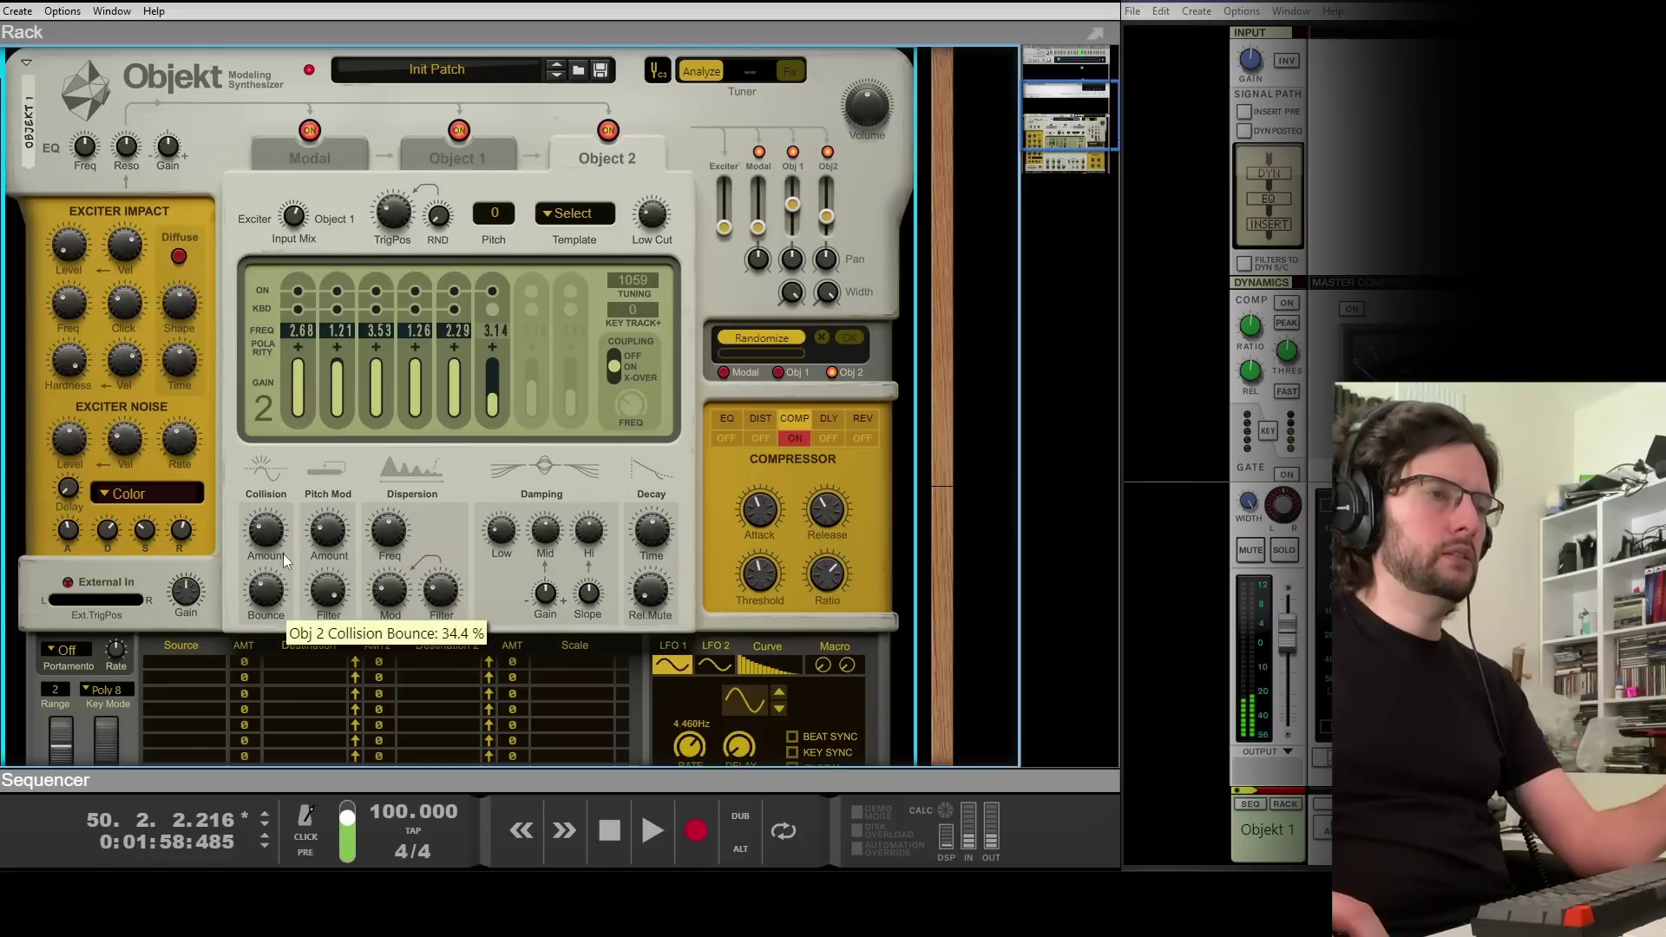
Adjust Object 2's collision amount and bounce, and fine-tune its mix level
{"action": "left_click_drag", "start_coordinate": [271, 529], "coordinate": [291, 499]}
{"action": "mouse_move", "coordinate": [276, 596]}
{"action": "left_mouse_down"}
{"action": "mouse_move", "coordinate": [284, 533]}
{"action": "mouse_move", "coordinate": [276, 591]}
{"action": "left_mouse_up"}
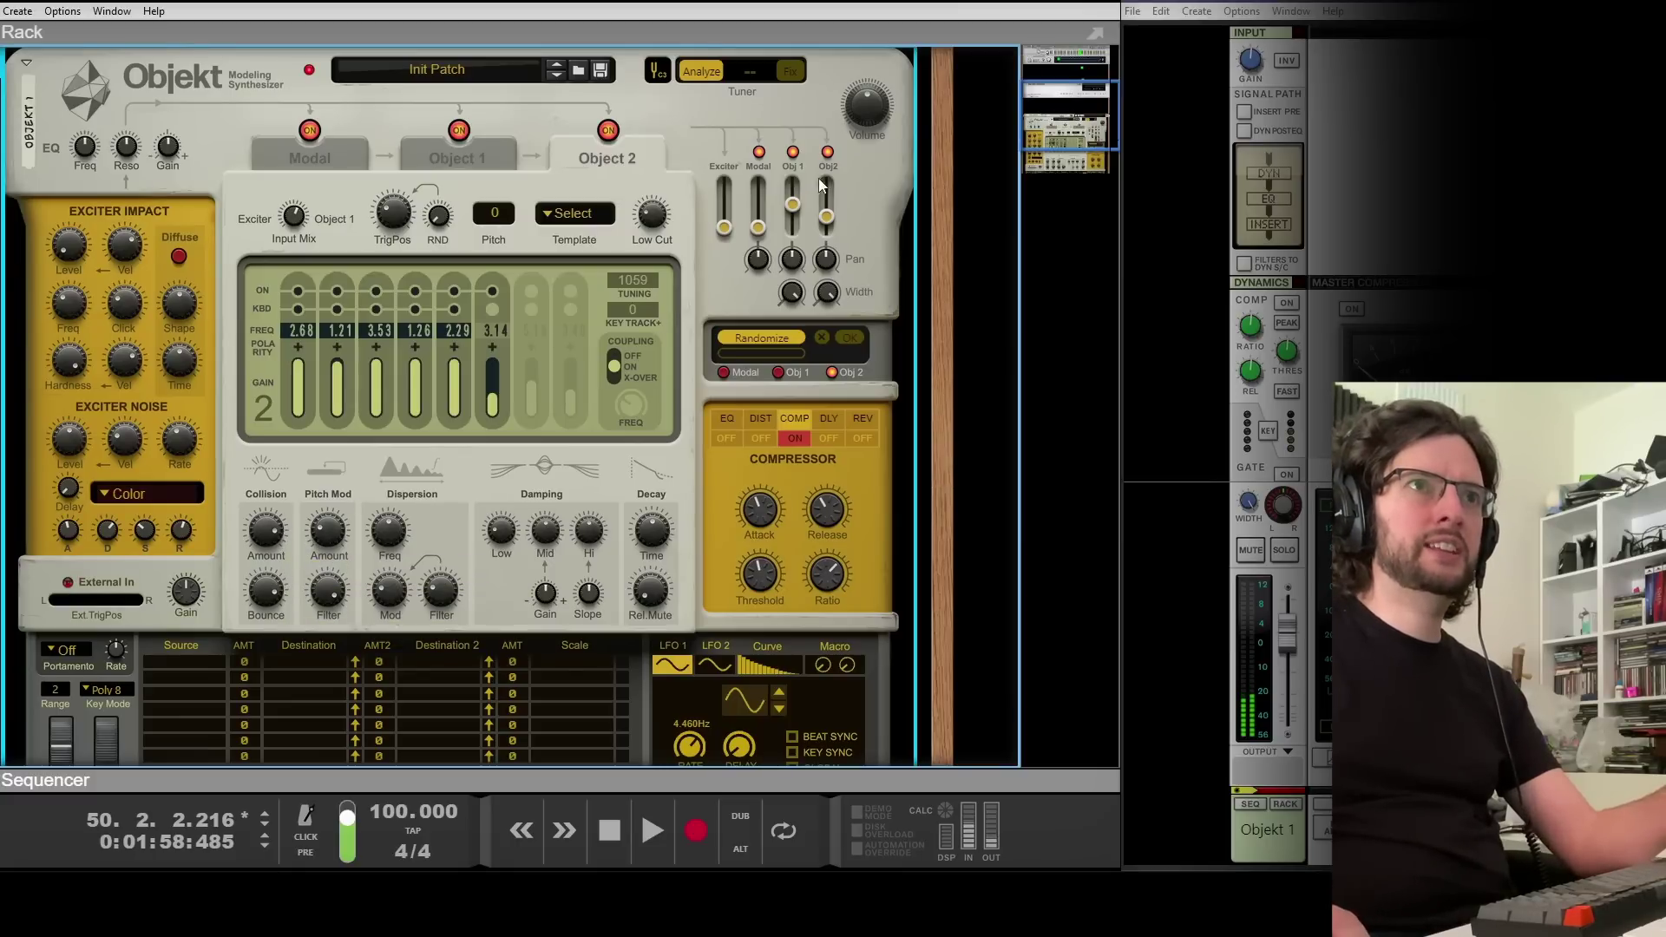
{"action": "left_click_drag", "start_coordinate": [831, 215], "coordinate": [836, 215]}
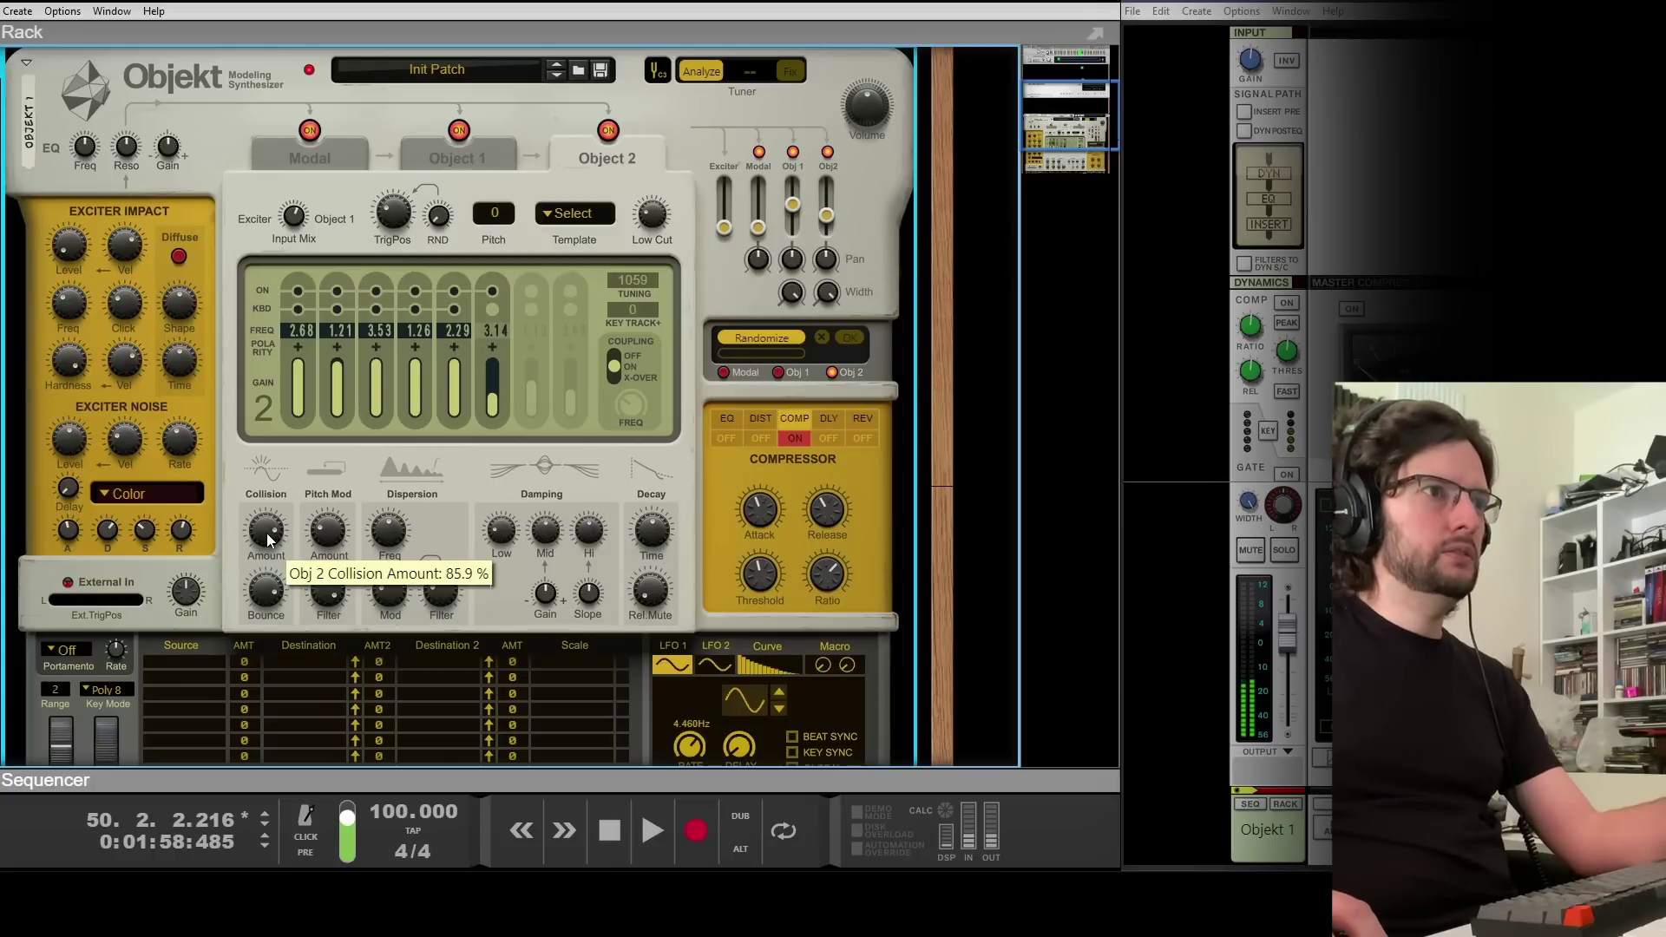
{"action": "left_click_drag", "start_coordinate": [275, 545], "coordinate": [260, 595]}
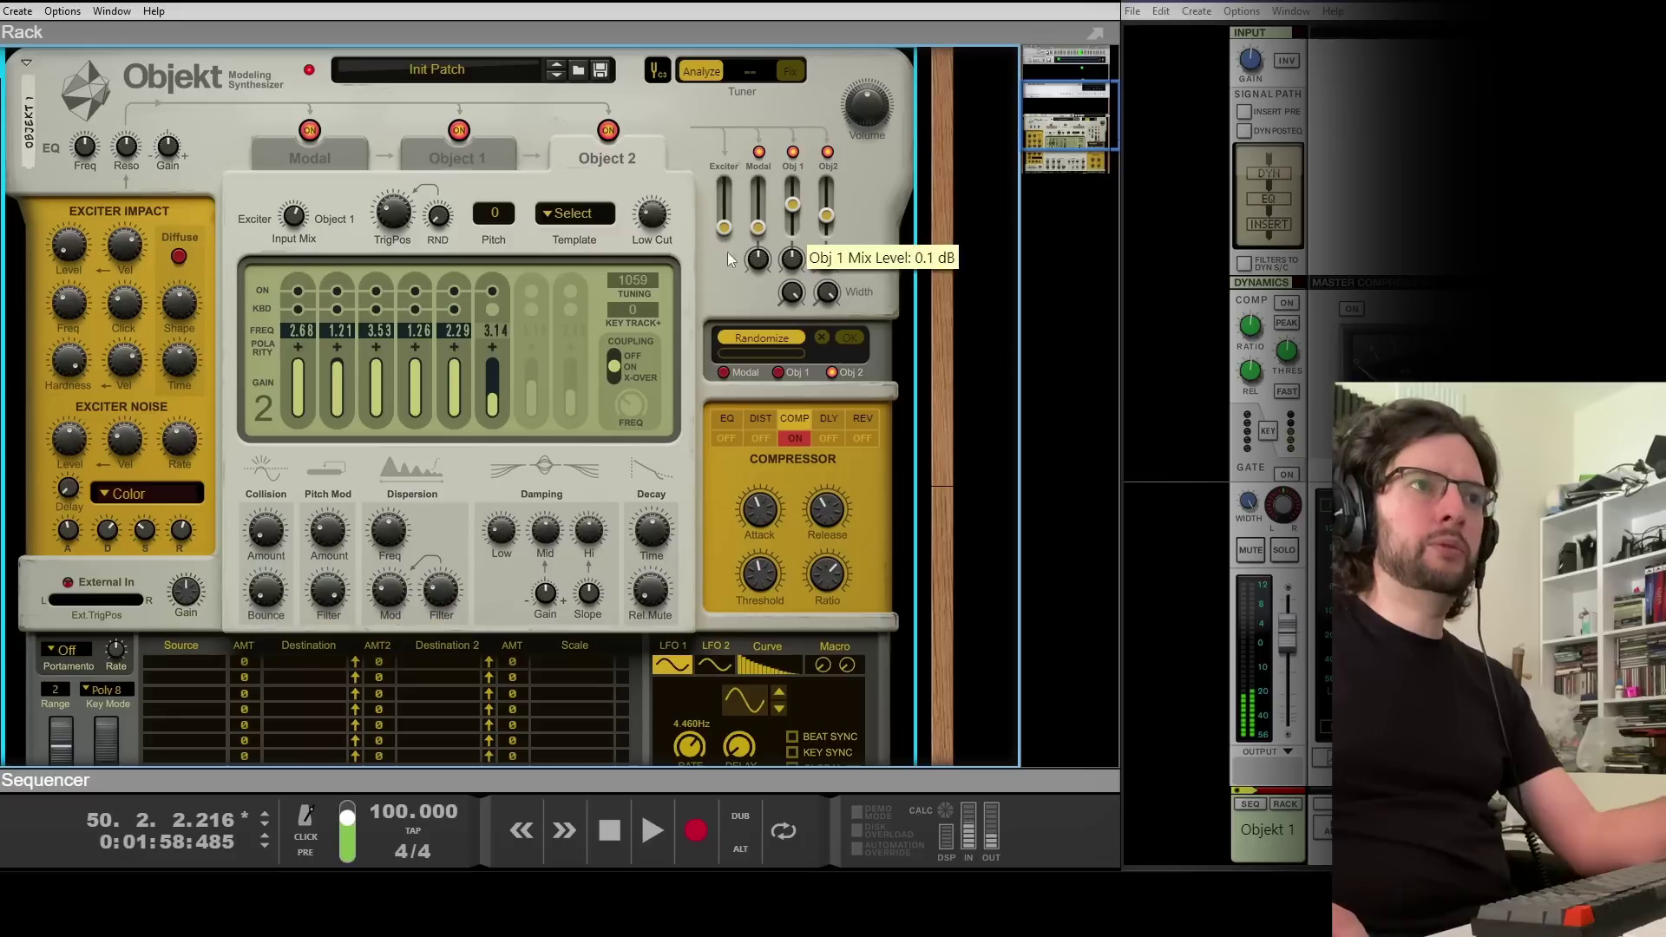
Switch the Modal object and Object 1 off and set Object 2's damping high frequency to 53.9%
{"action": "left_click", "coordinate": [793, 155]}
{"action": "left_click", "coordinate": [761, 156]}
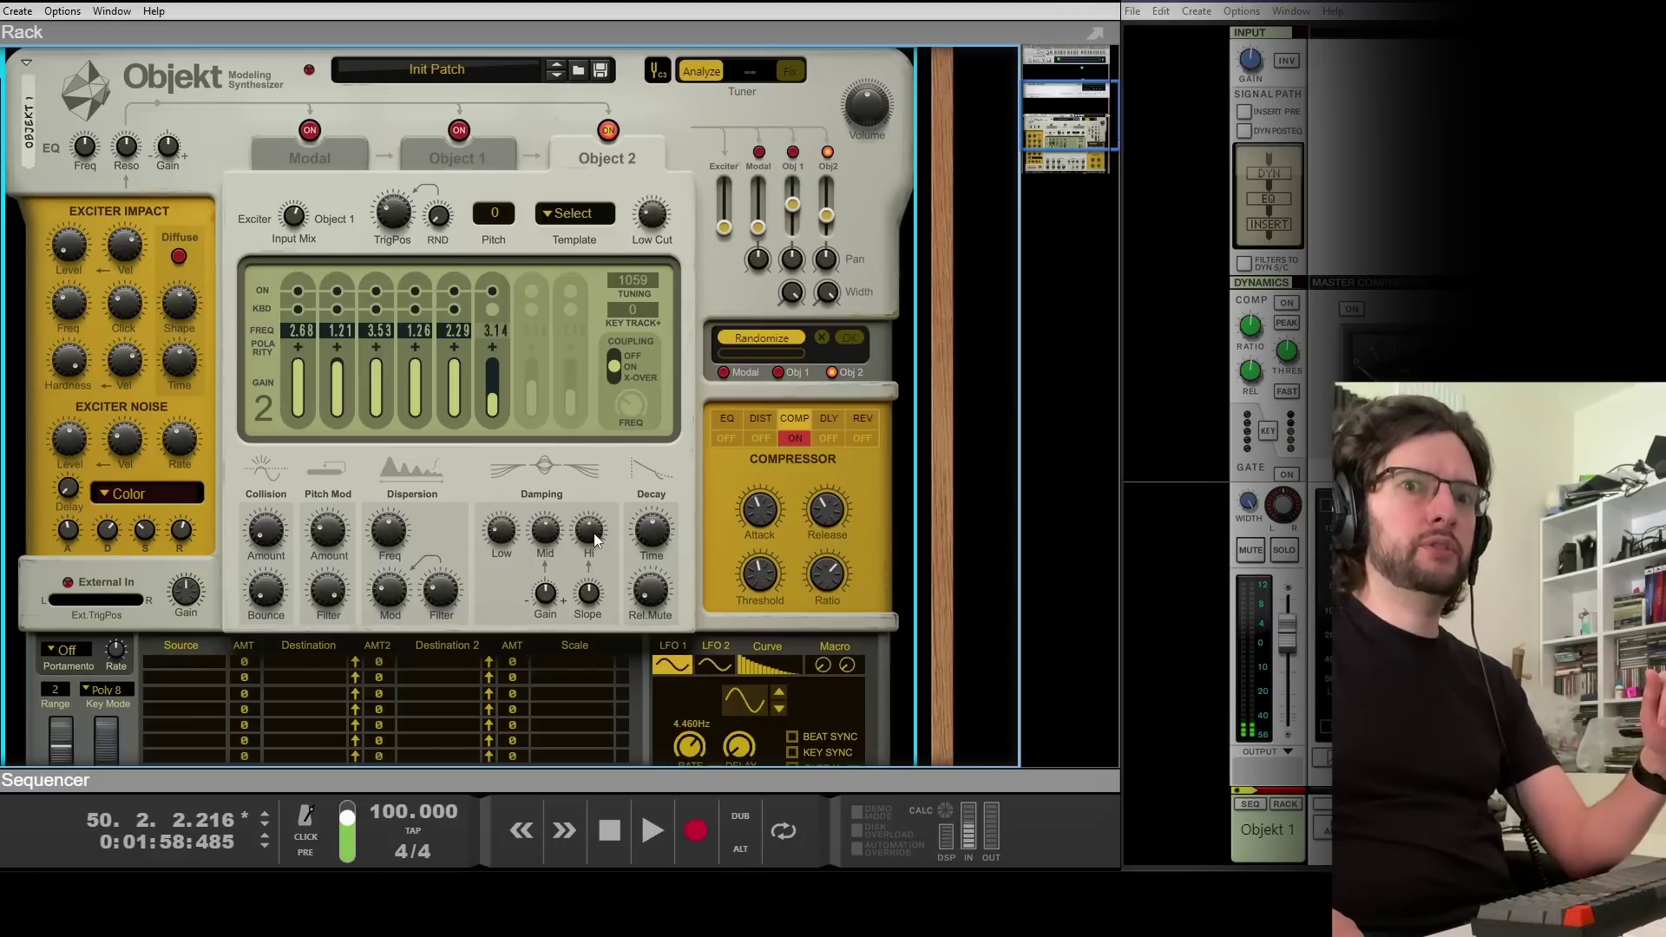
{"action": "mouse_move", "coordinate": [595, 540]}
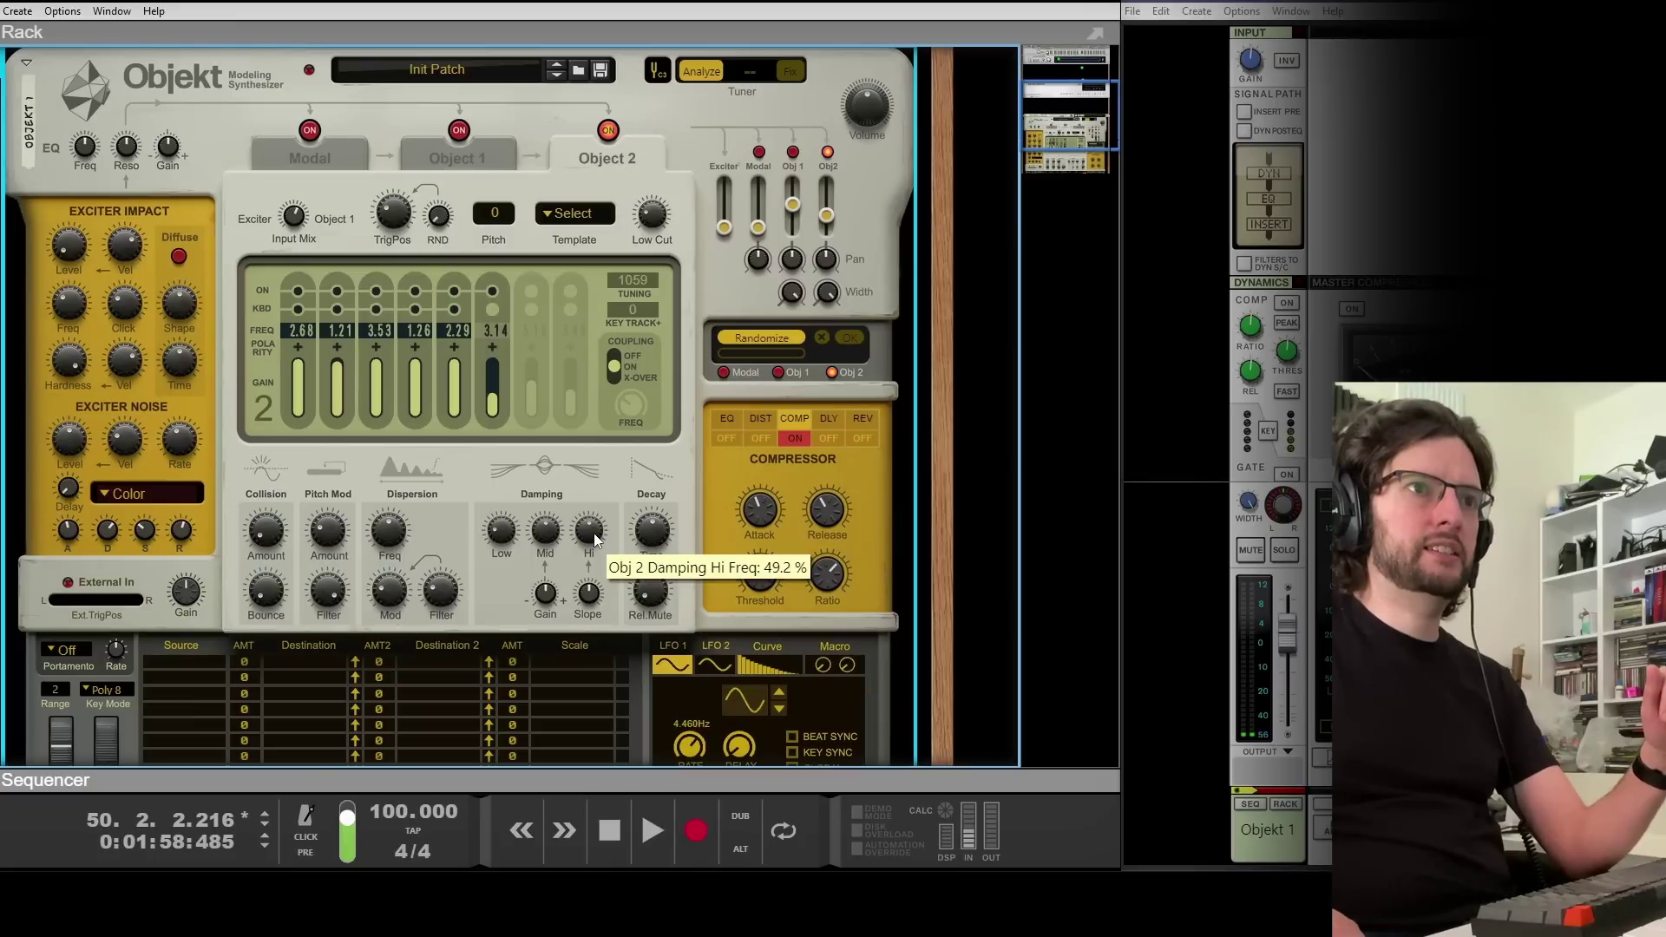
{"action": "left_click_drag", "start_coordinate": [596, 540], "coordinate": [605, 548]}
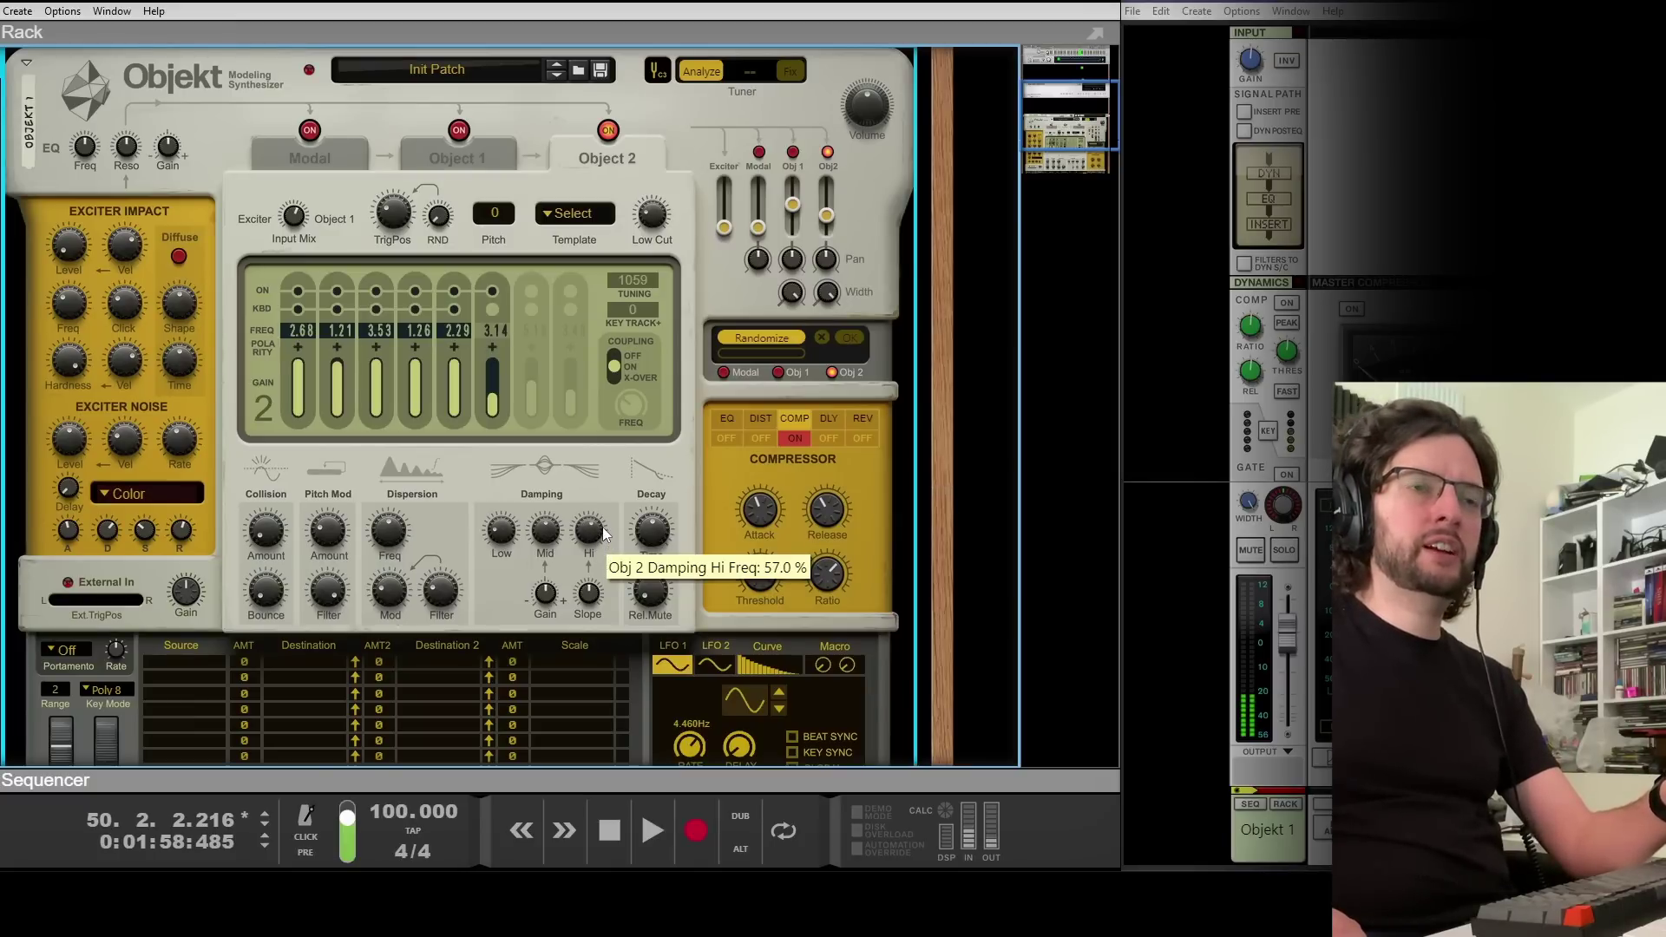
{"action": "mouse_move", "coordinate": [552, 541]}
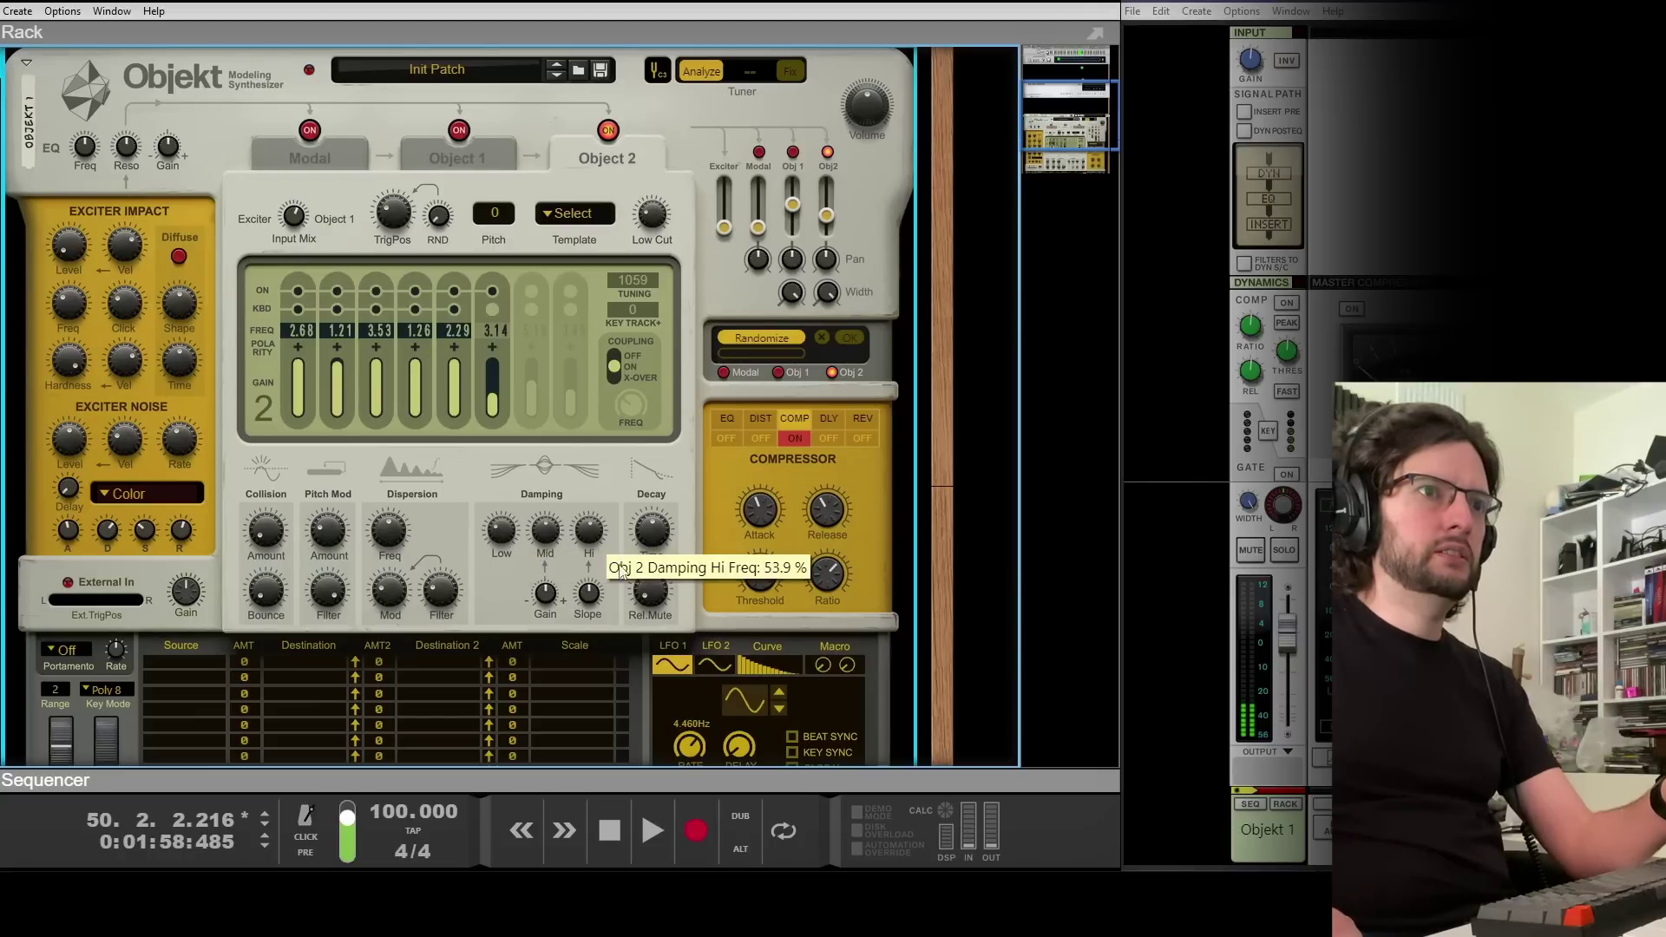
Adjust Object 2's decay time, collision bounce and pitch modulation amount
{"action": "mouse_move", "coordinate": [650, 536]}
{"action": "left_mouse_down"}
{"action": "mouse_move", "coordinate": [661, 603]}
{"action": "mouse_move", "coordinate": [661, 545]}
{"action": "left_mouse_up"}
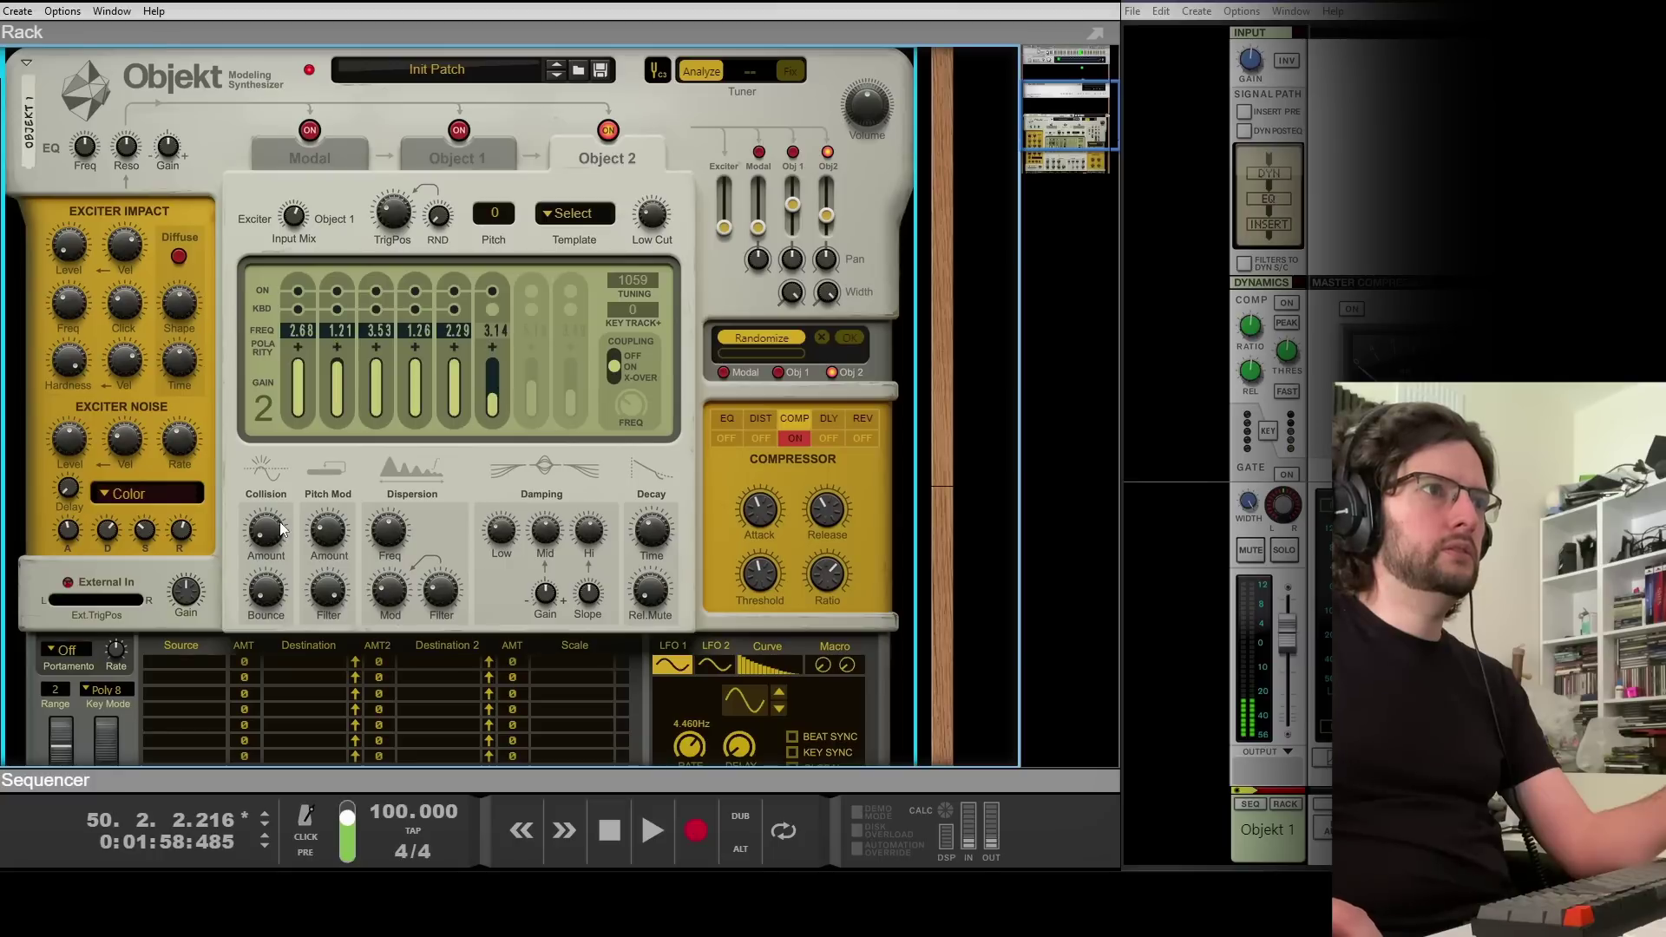
{"action": "left_click_drag", "start_coordinate": [265, 592], "coordinate": [276, 548]}
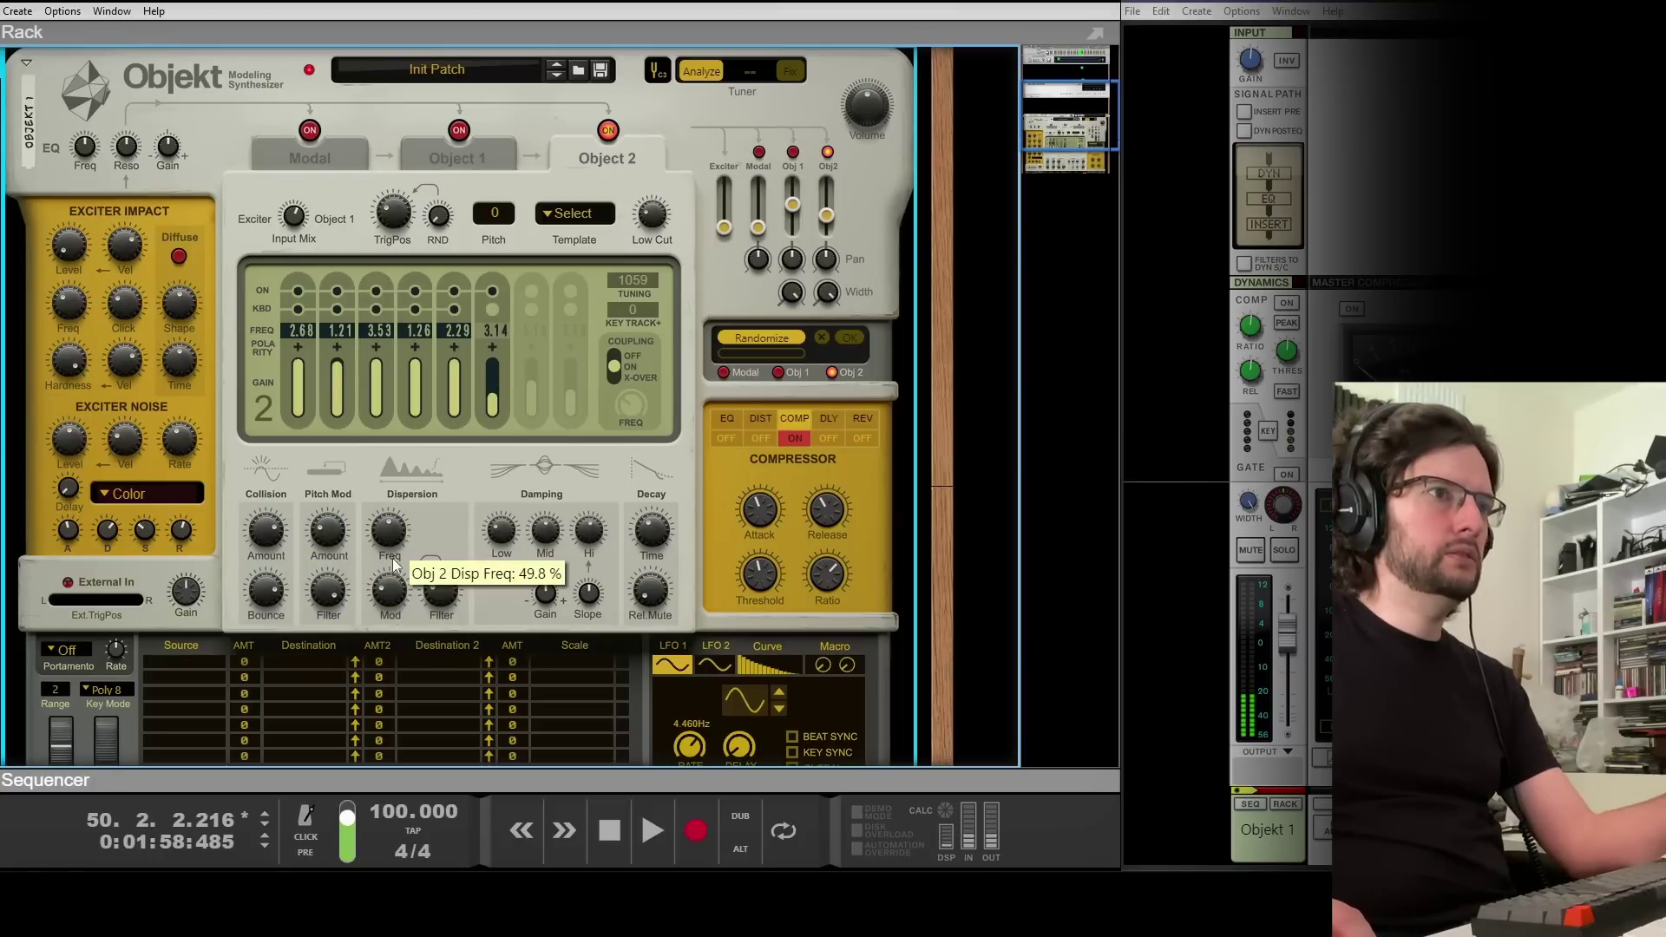
{"action": "left_click_drag", "start_coordinate": [338, 536], "coordinate": [342, 519]}
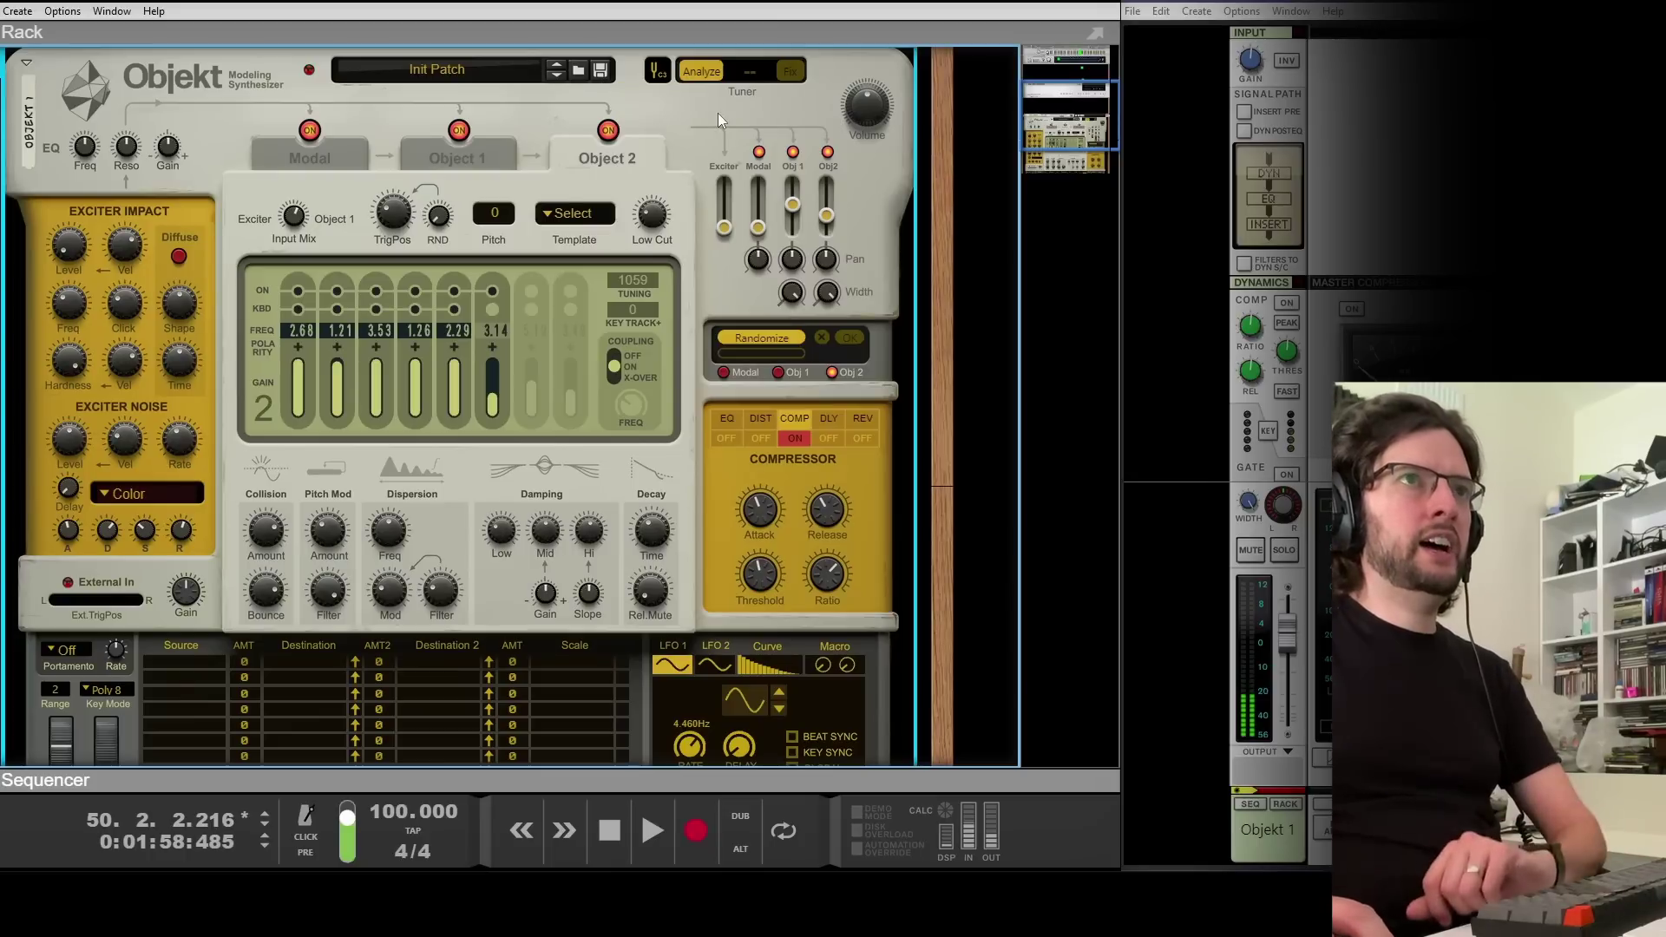
Analyze the patch's tuning, apply the tuner's pitch correction, and toggle the reference tone on and off
{"action": "left_click", "coordinate": [710, 72]}
{"action": "left_click", "coordinate": [790, 72]}
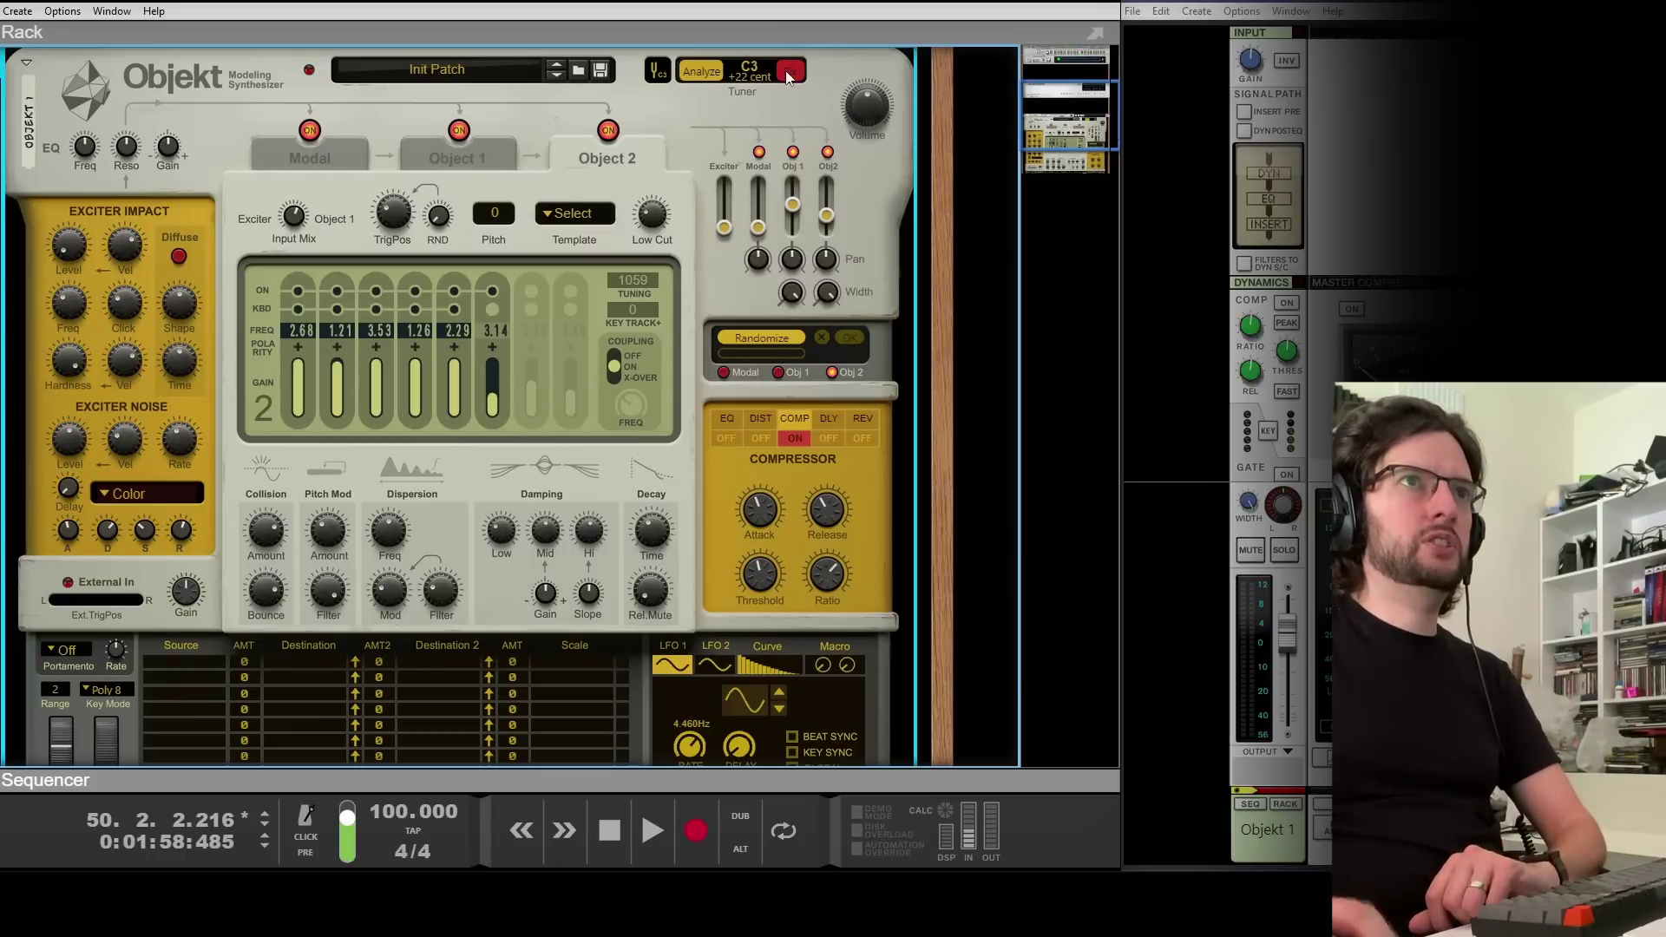
{"action": "left_click", "coordinate": [659, 74]}
{"action": "left_click", "coordinate": [659, 75]}
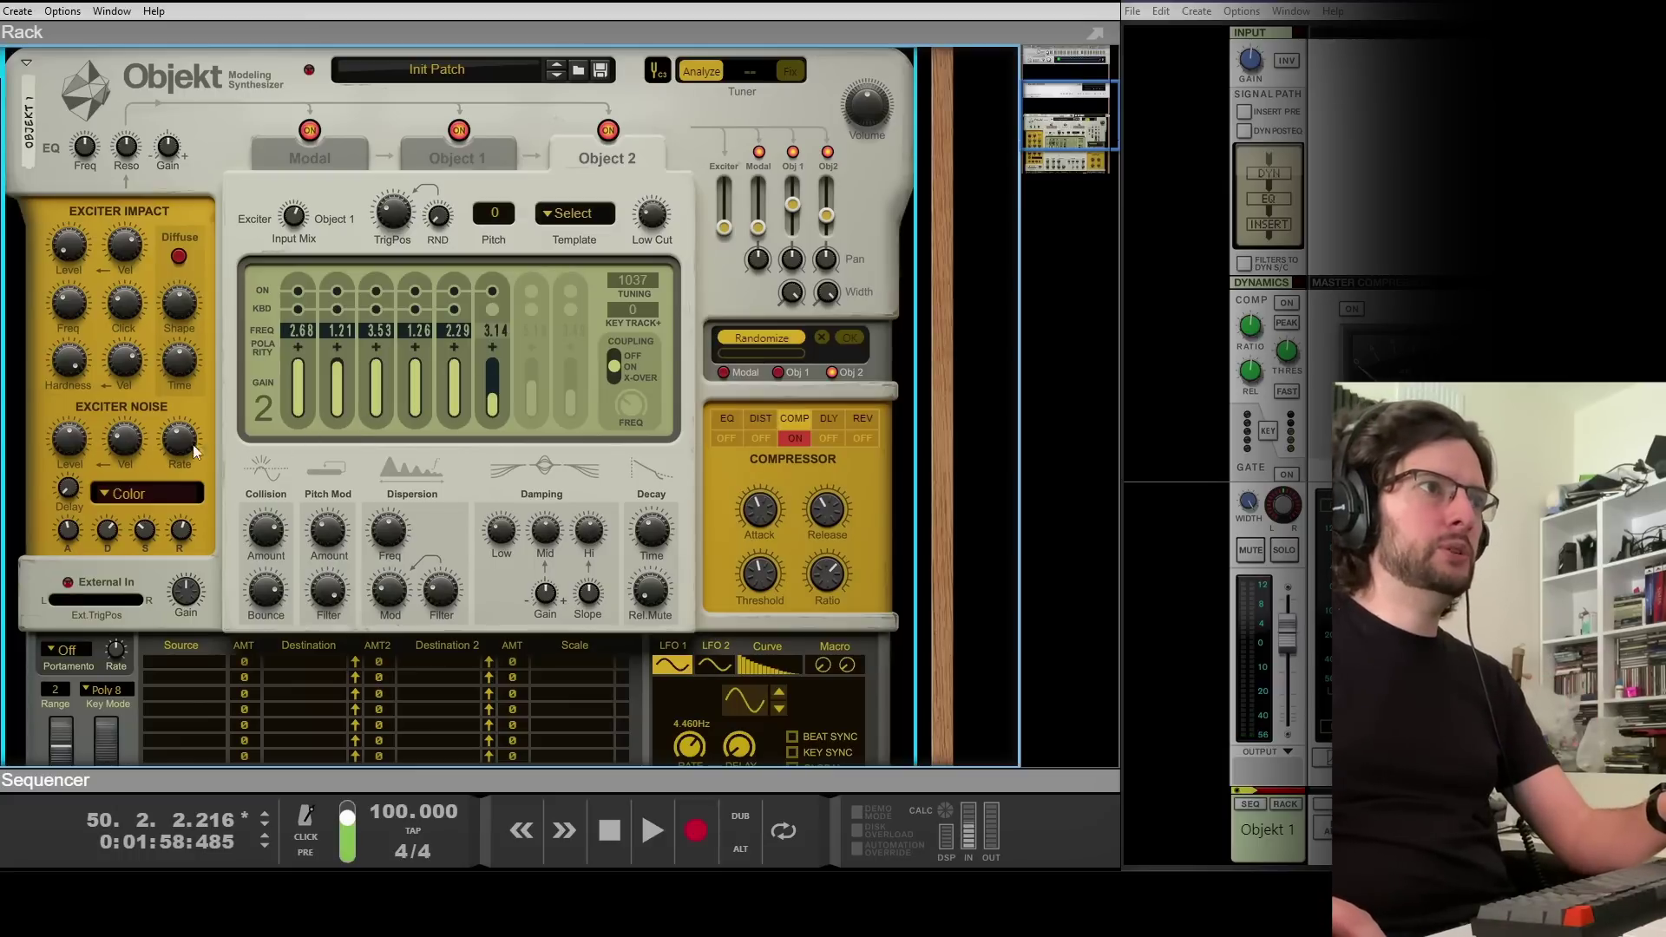
Lower the exciter noise rate to 6.3% and adjust the noise velocity amount
{"action": "mouse_move", "coordinate": [186, 442]}
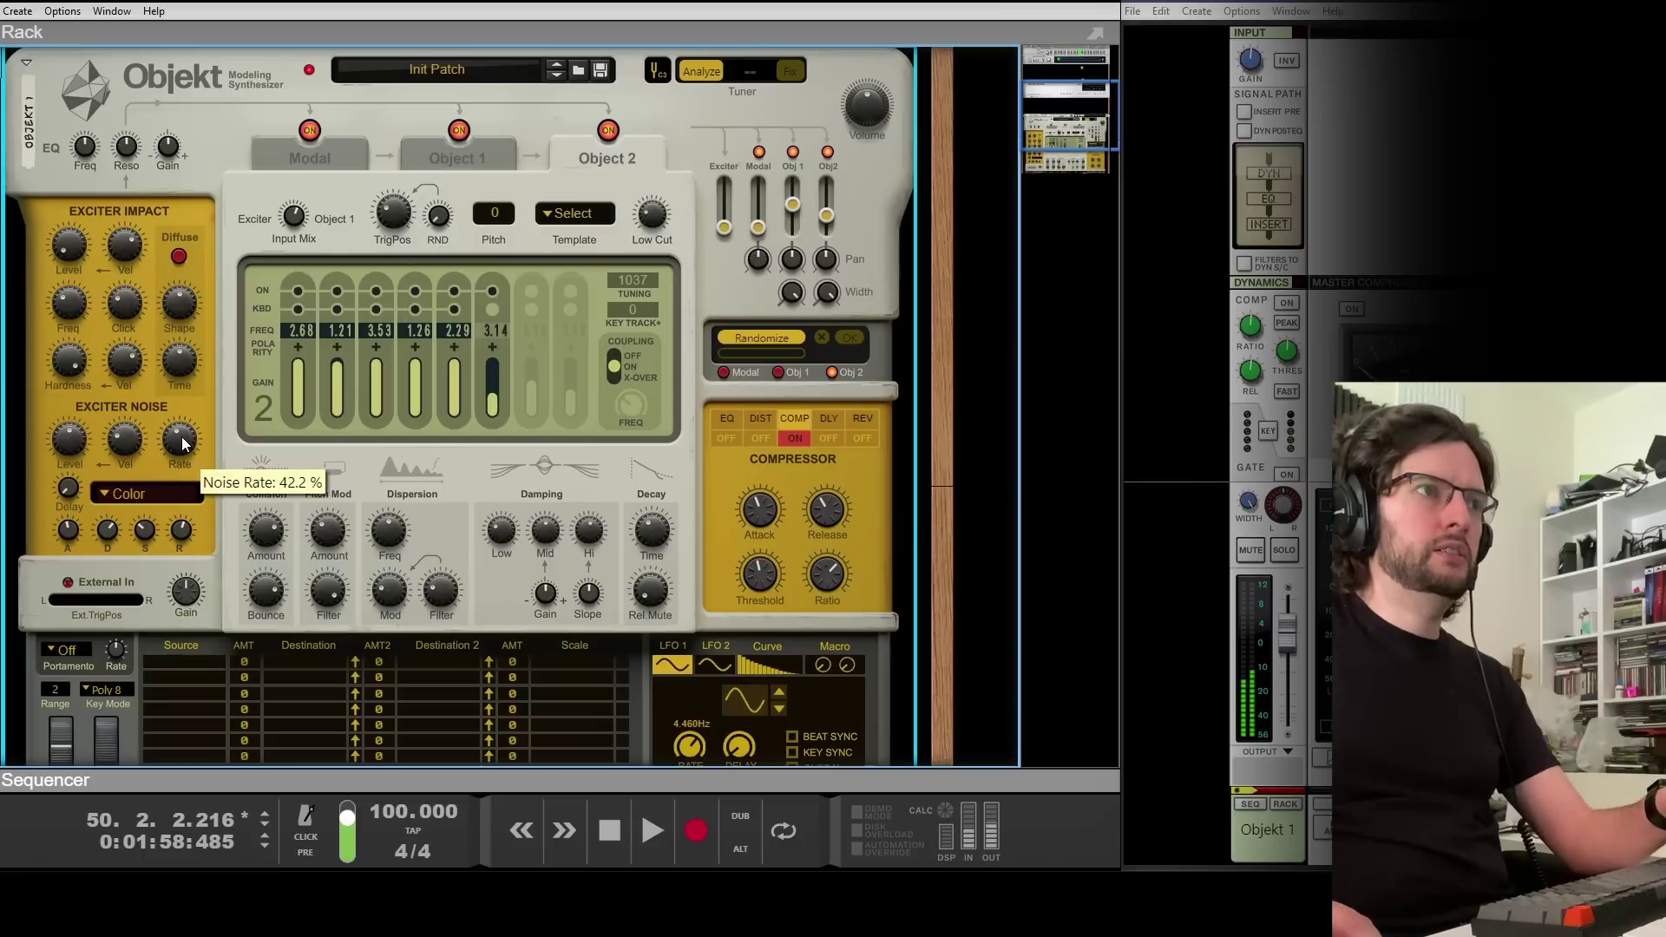
{"action": "left_click_drag", "start_coordinate": [181, 445], "coordinate": [189, 465]}
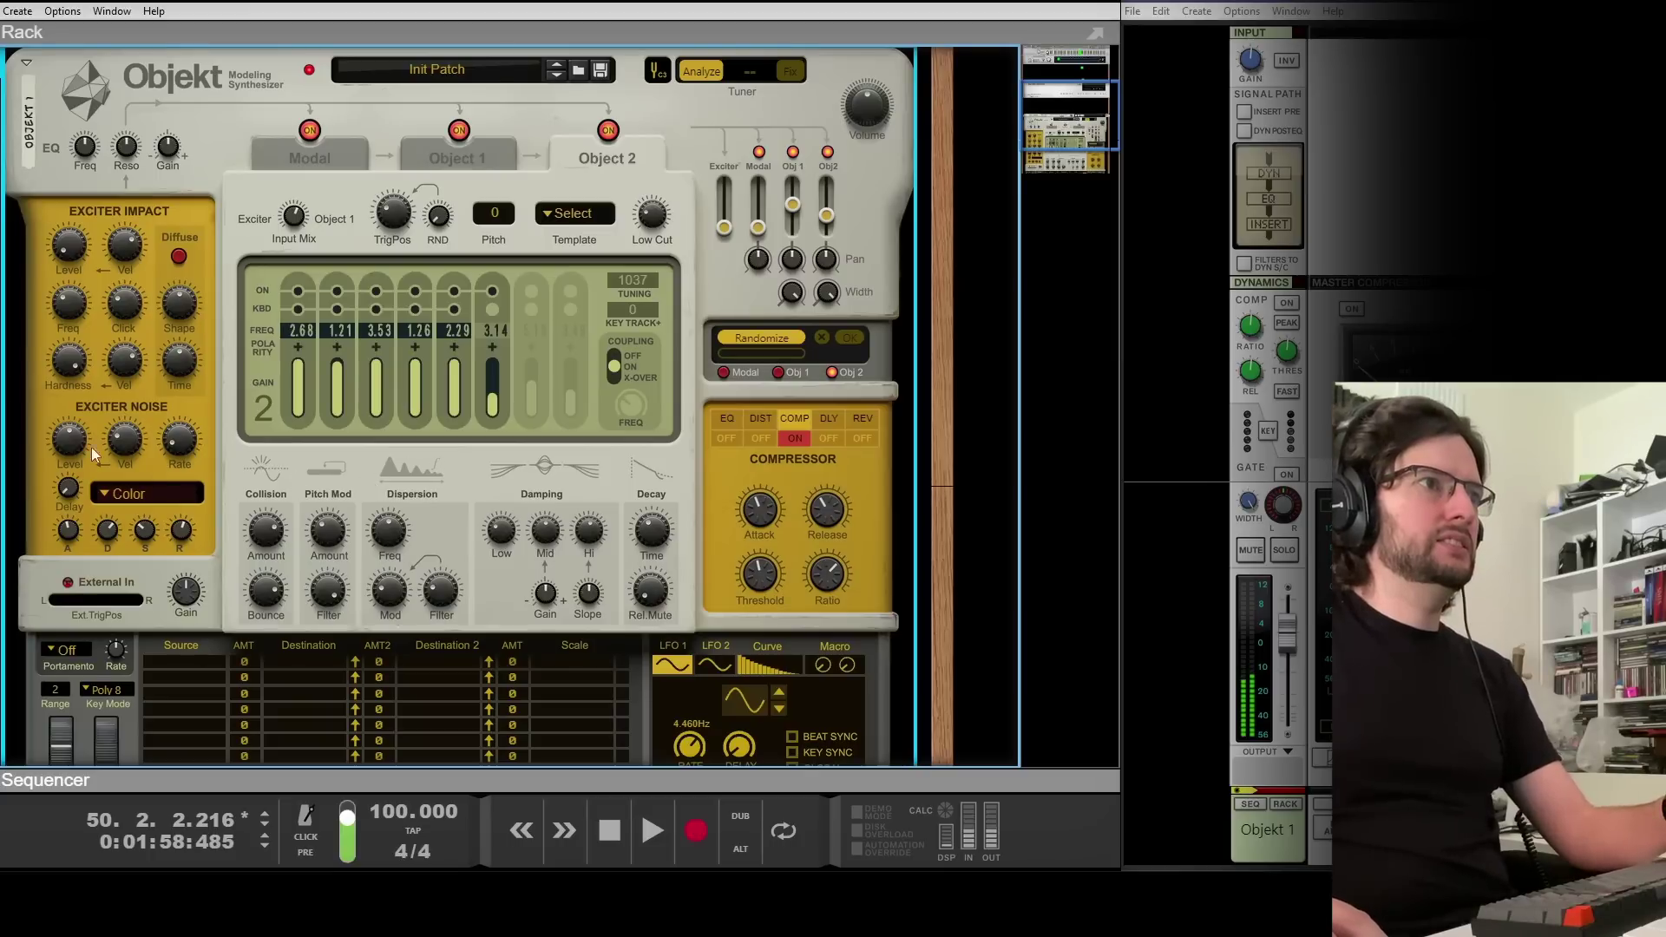
{"action": "left_click_drag", "start_coordinate": [123, 442], "coordinate": [157, 422]}
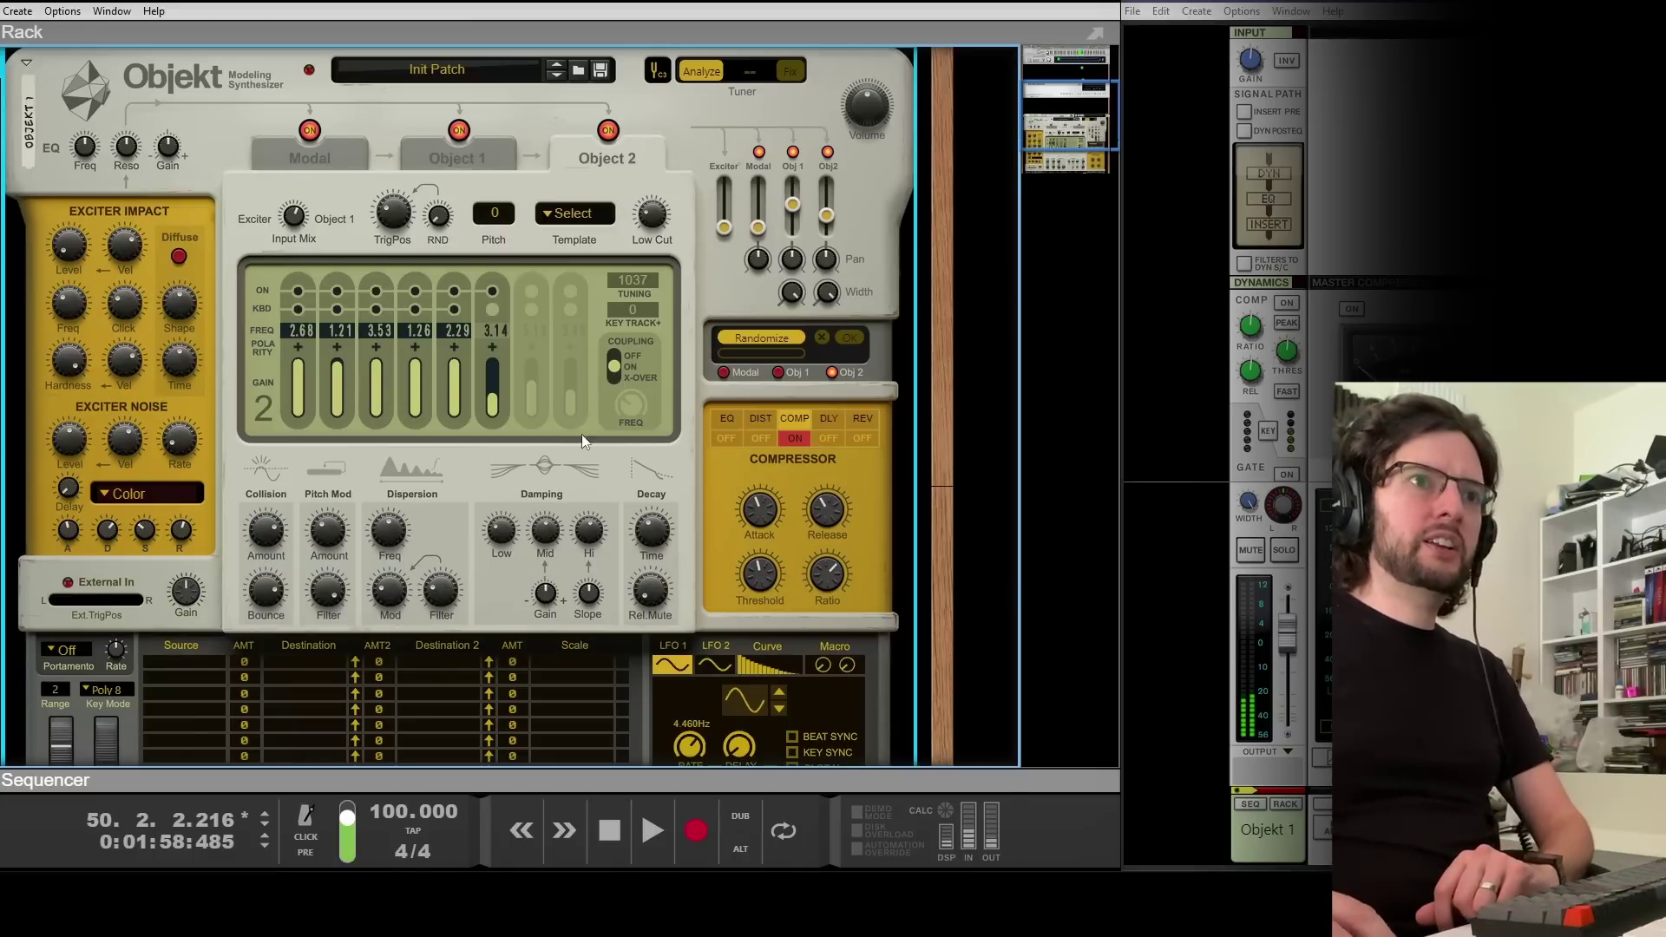
Switch on the delay with Ping Pong enabled and add a Large Hall reverb at 70.3% level
{"action": "scroll", "coordinate": [750, 356], "scroll_direction": "down", "scroll_amount": 2}
{"action": "left_click", "coordinate": [819, 367]}
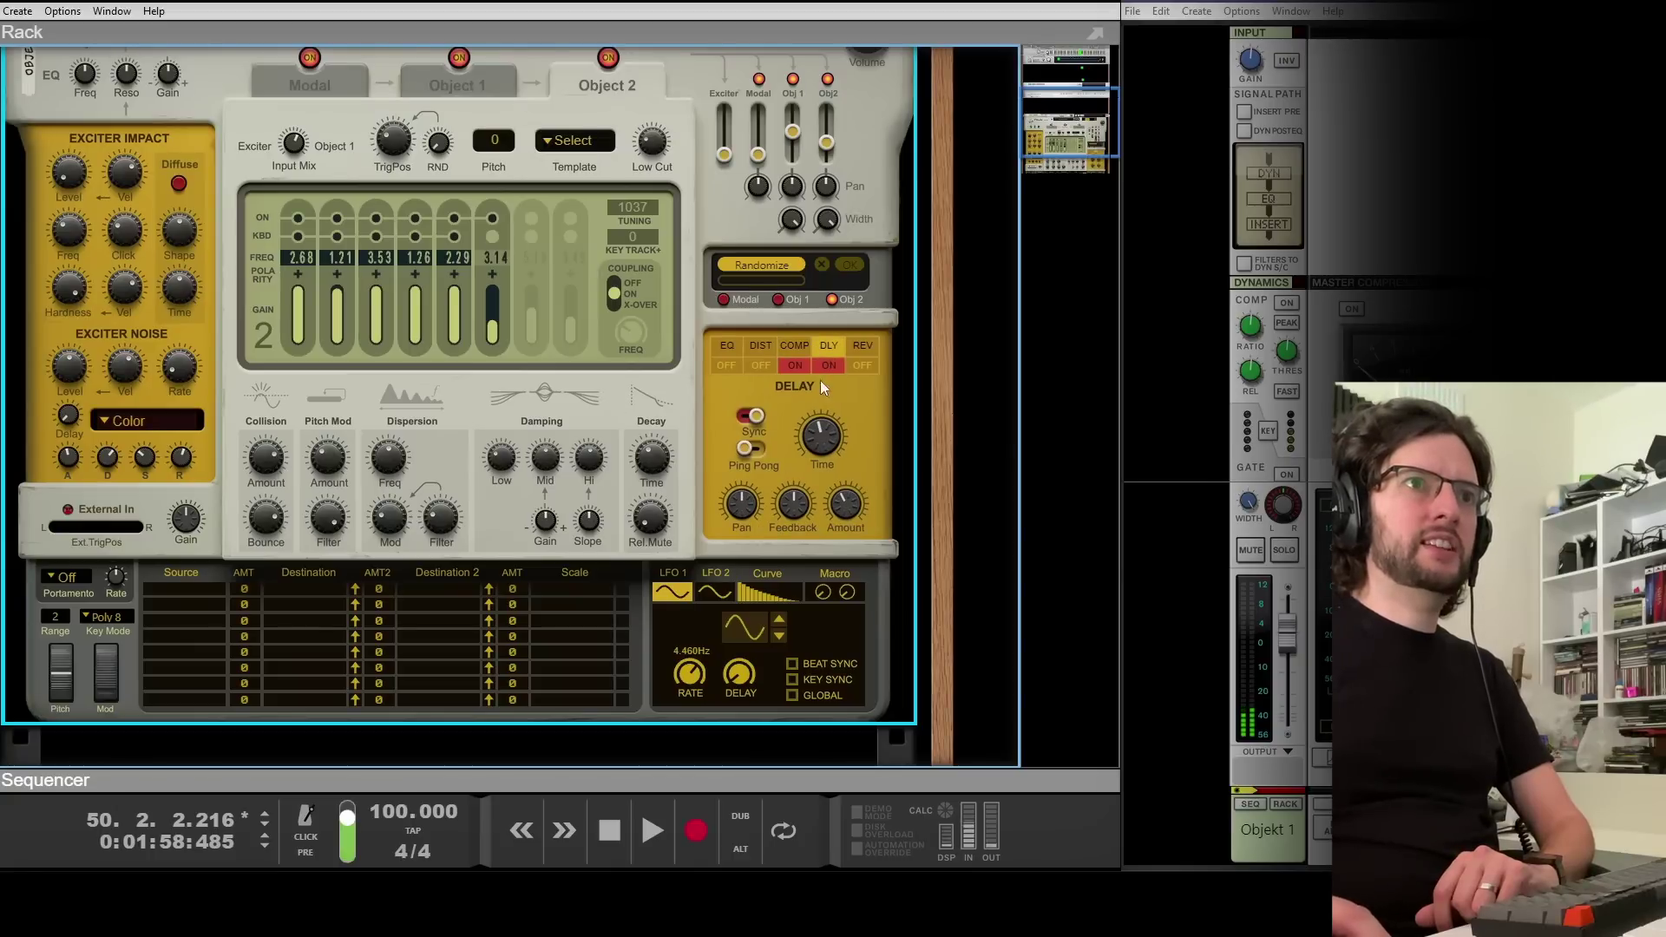
{"action": "left_click", "coordinate": [761, 451]}
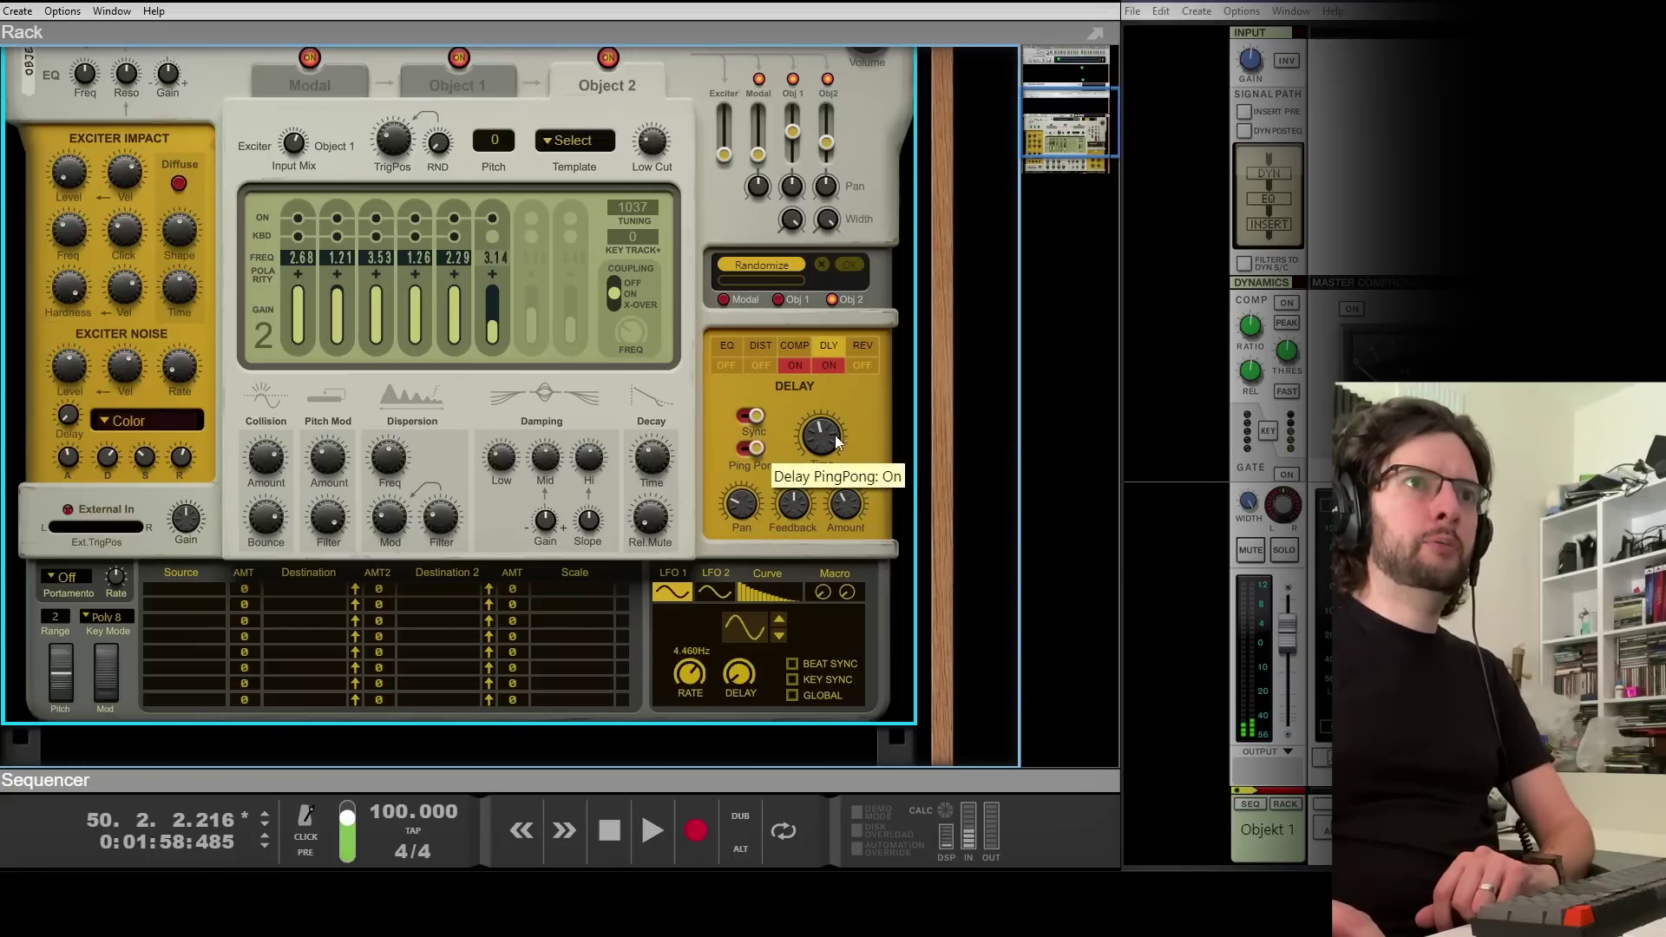
{"action": "left_click", "coordinate": [863, 365]}
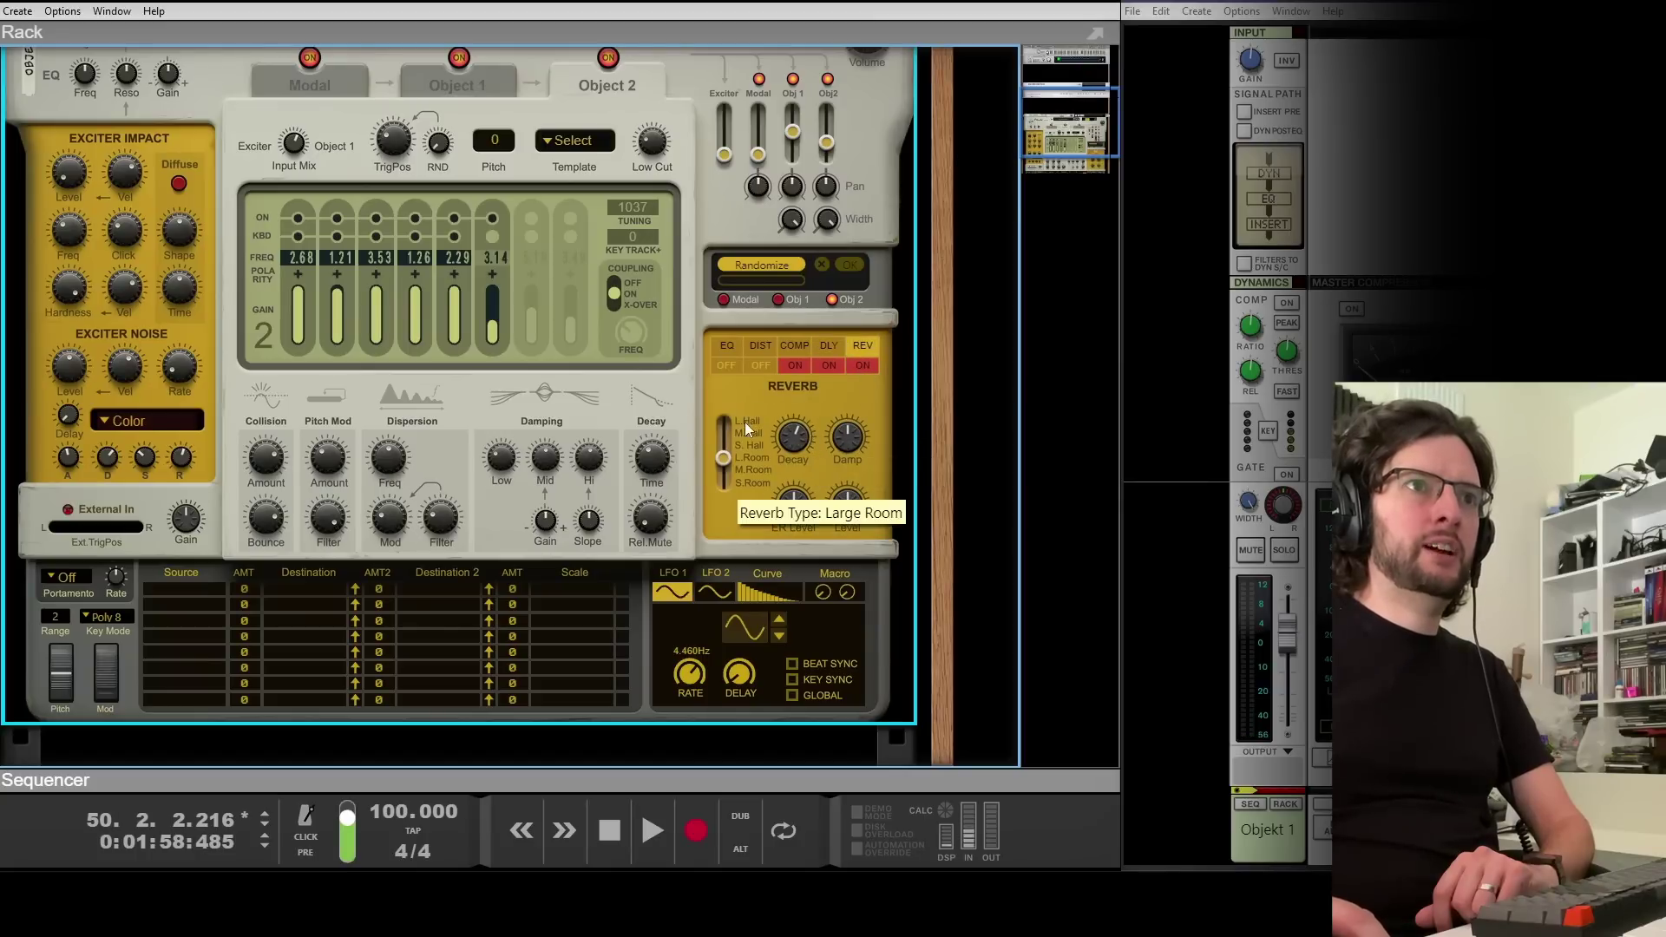
{"action": "left_click_drag", "start_coordinate": [723, 457], "coordinate": [723, 421]}
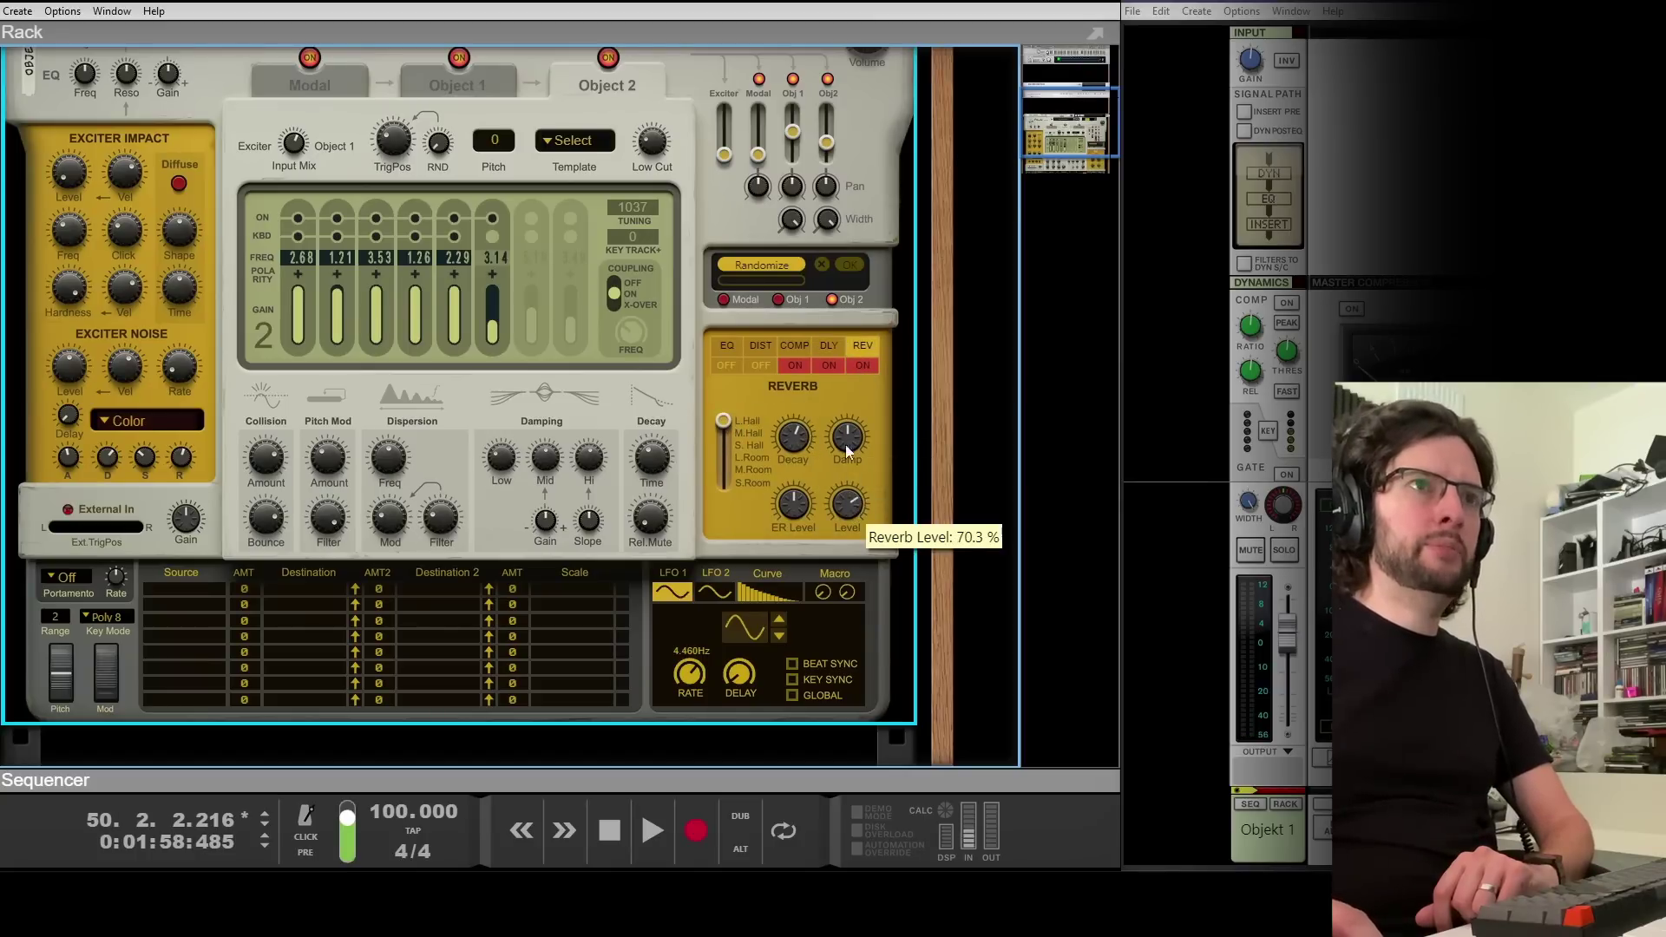
Enable the EQ, set its high gain to 2.25 dB, and lower its mid-band gain
{"action": "left_click", "coordinate": [727, 346]}
{"action": "left_click", "coordinate": [727, 366]}
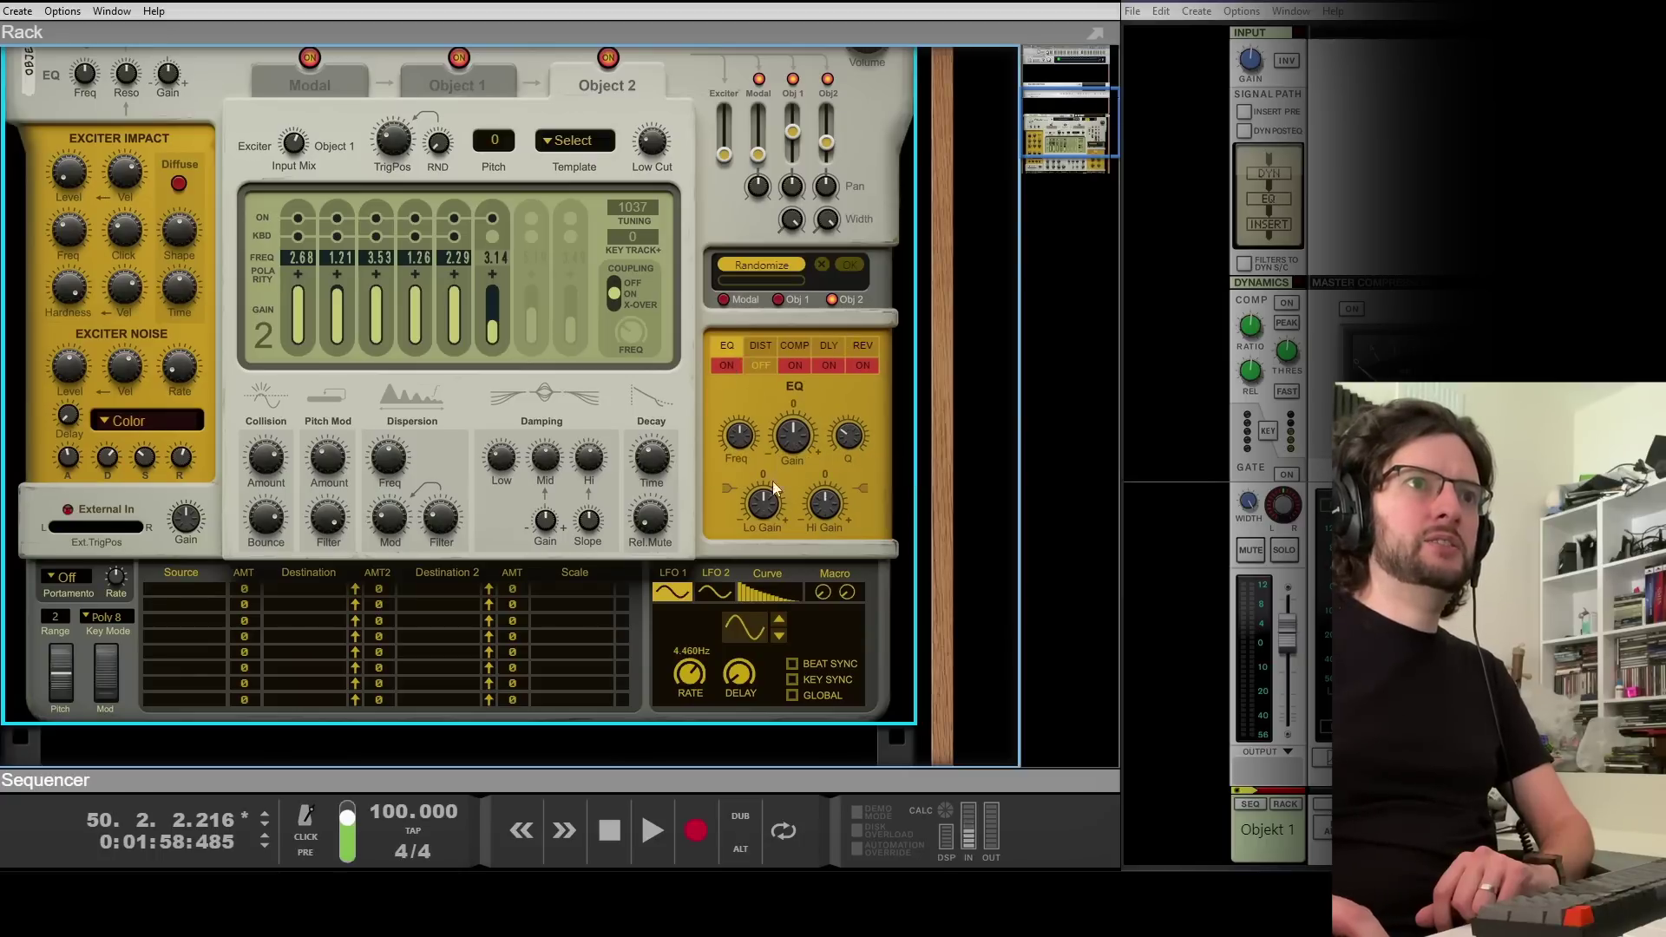
{"action": "left_click_drag", "start_coordinate": [826, 498], "coordinate": [826, 498]}
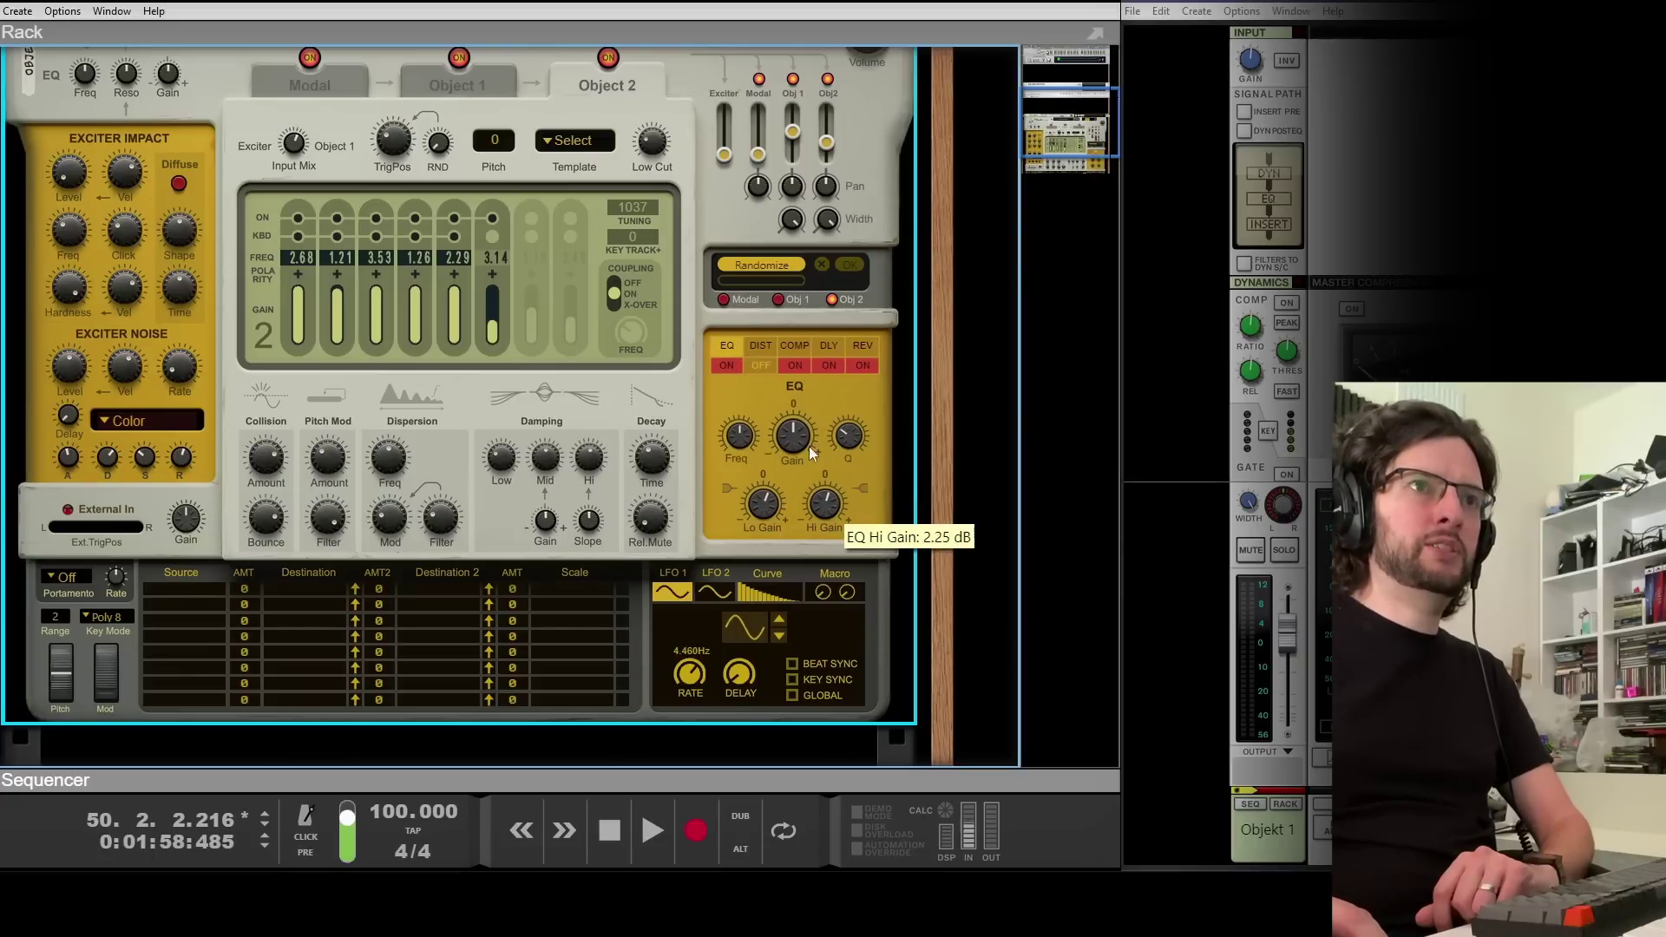
{"action": "left_click_drag", "start_coordinate": [796, 435], "coordinate": [881, 449]}
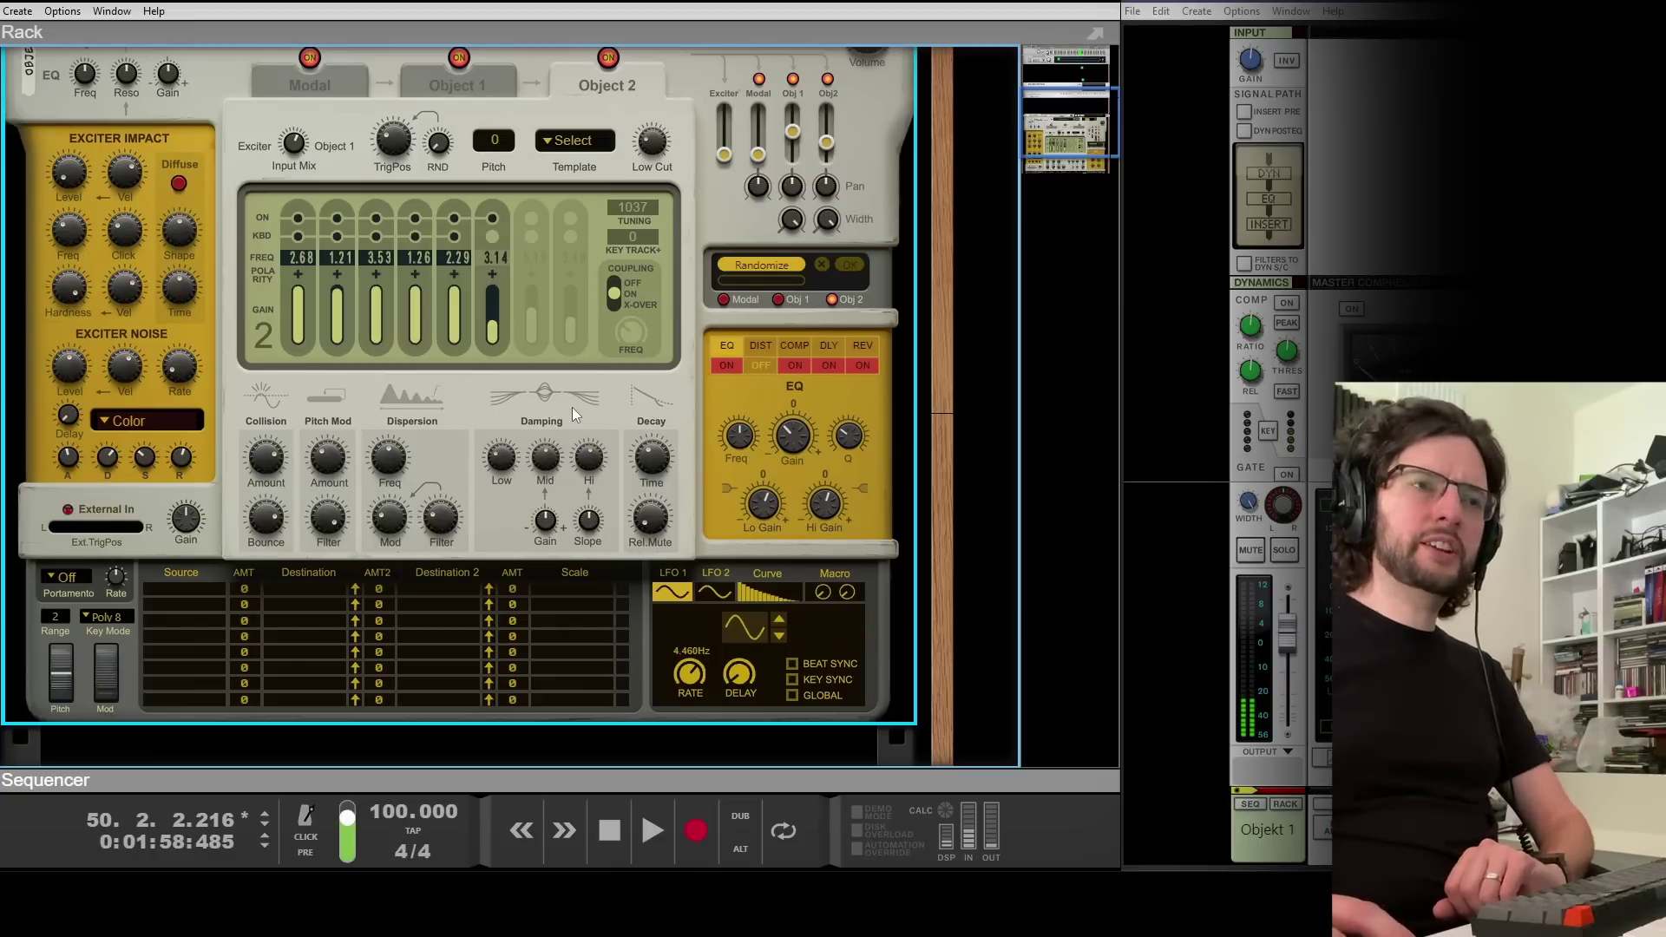
Create a modulation routing from LFO 1 to Object 1's pitch in the first matrix row
{"action": "left_click", "coordinate": [184, 588]}
{"action": "left_click", "coordinate": [287, 231]}
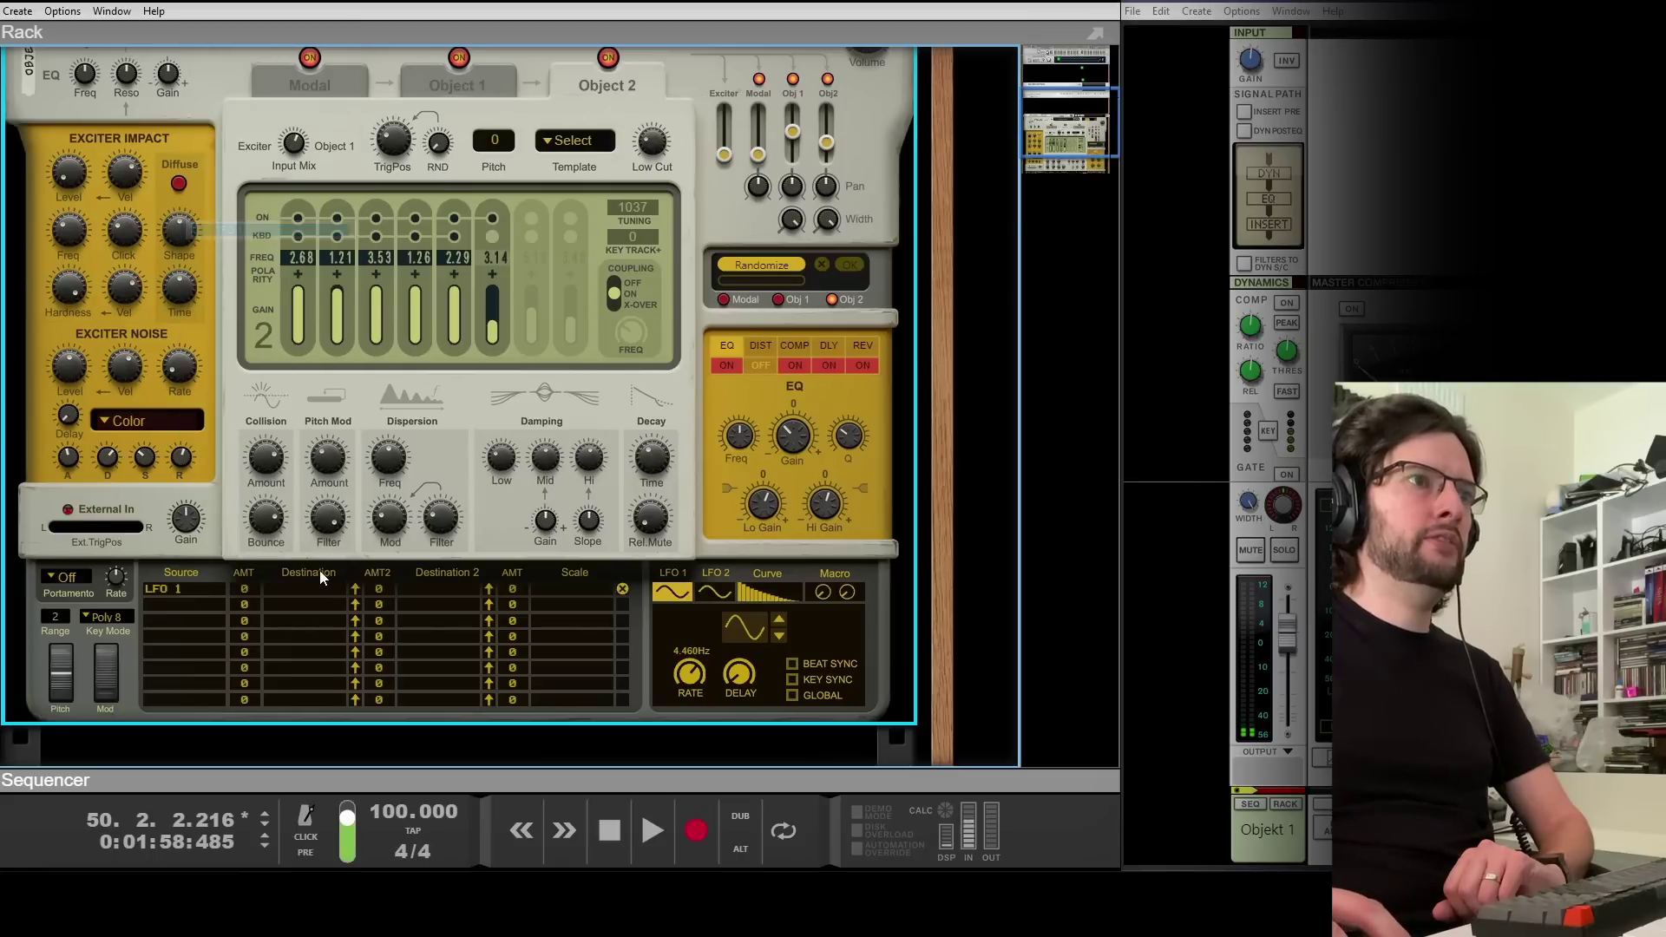
{"action": "left_click", "coordinate": [294, 588]}
{"action": "mouse_move", "coordinate": [374, 657]}
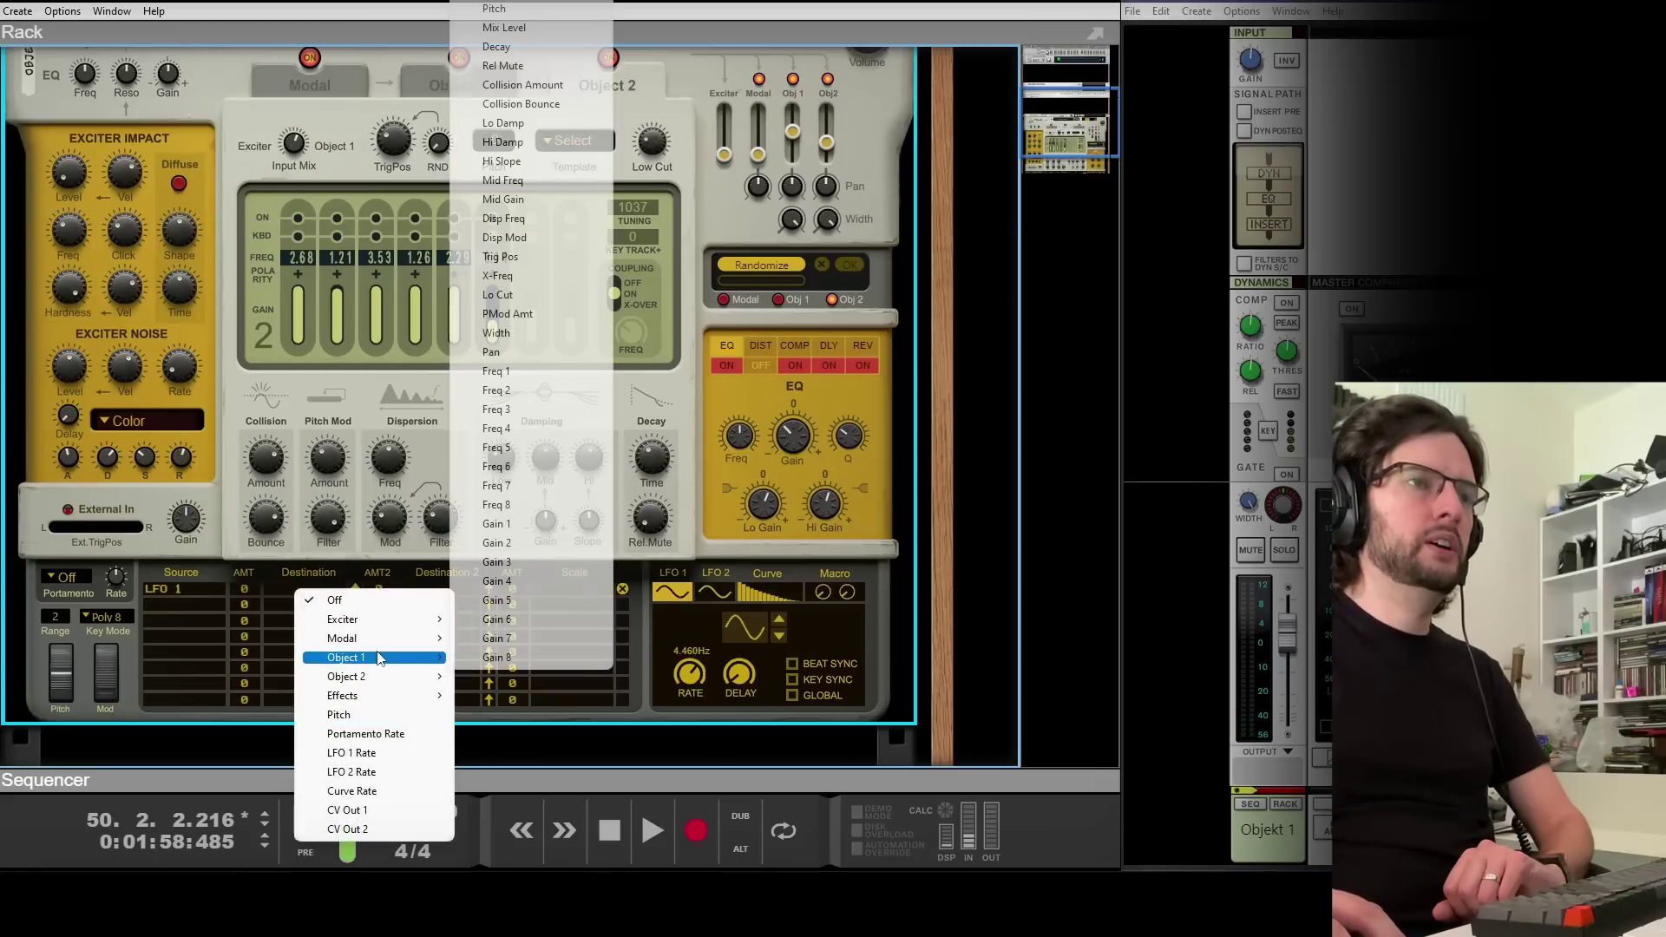
{"action": "left_click", "coordinate": [555, 9]}
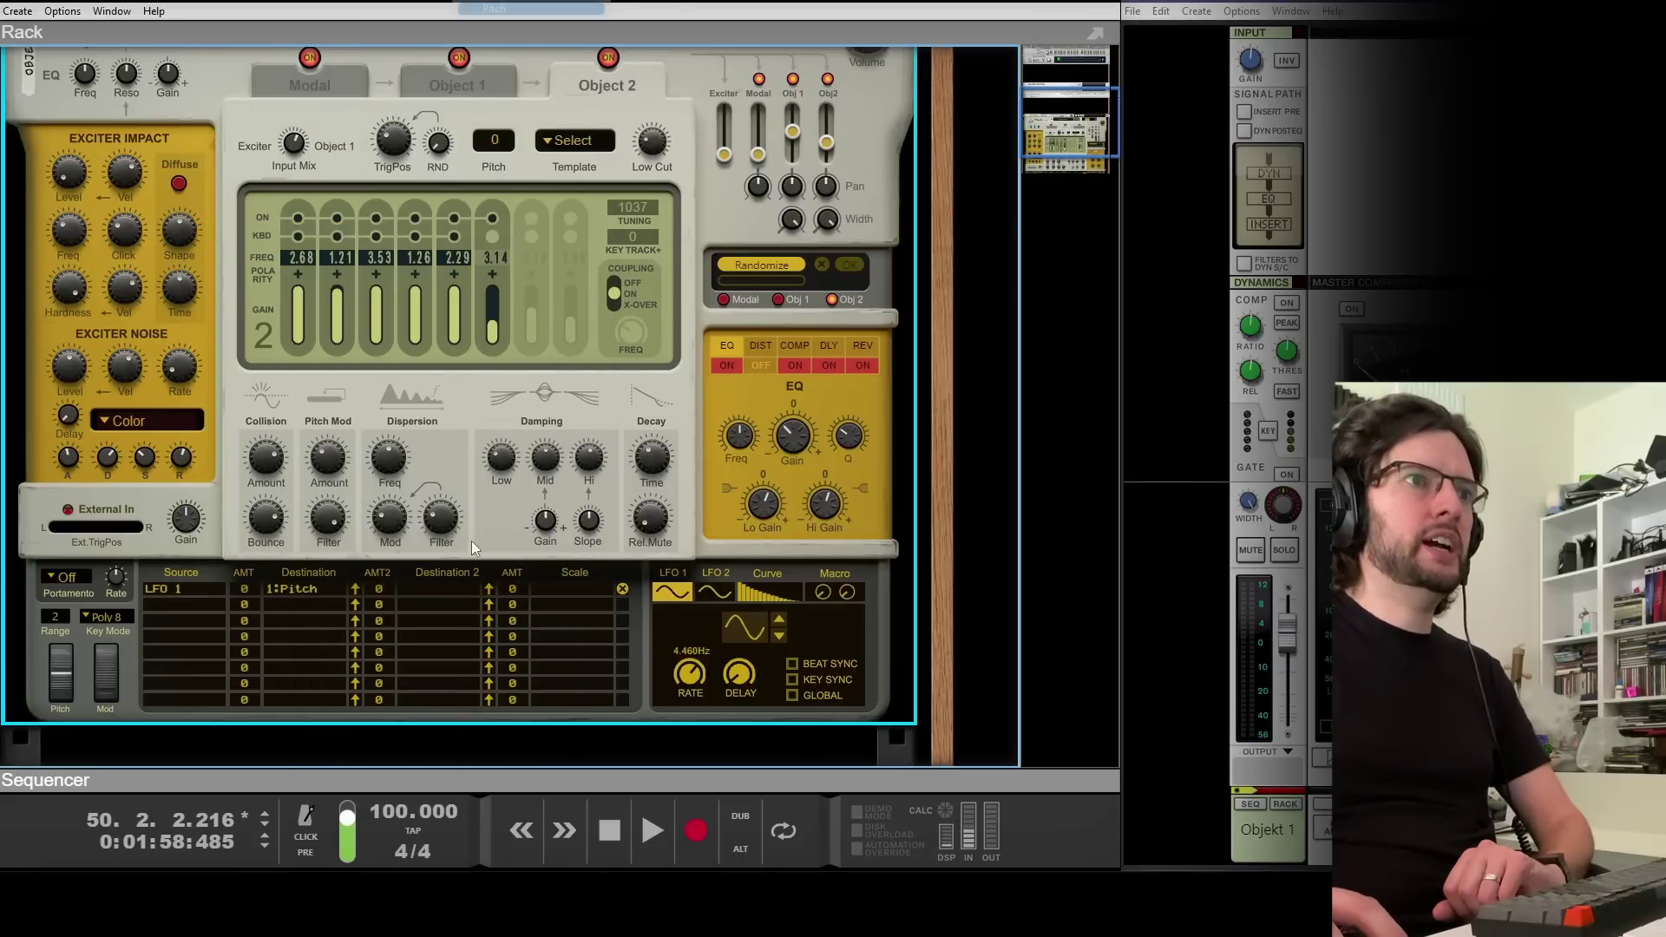
Add Object 2's pitch as the second destination, with amounts 3 and -2, and slow LFO 1 to 0.383 Hz
{"action": "left_click", "coordinate": [450, 590]}
{"action": "mouse_move", "coordinate": [552, 680]}
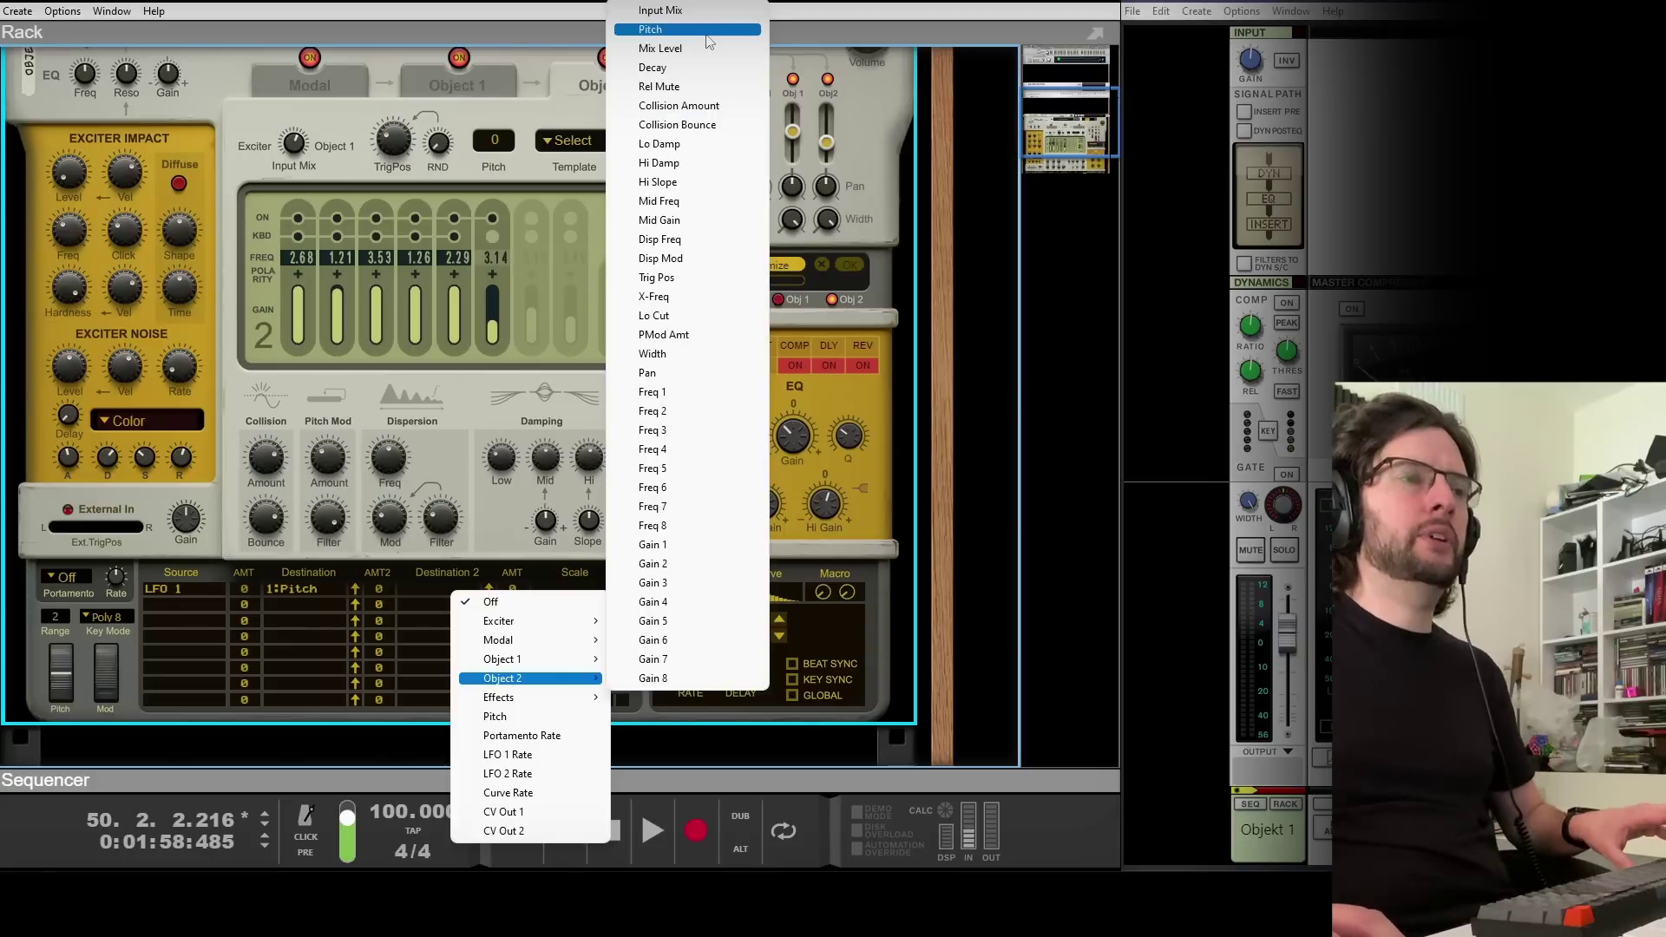
{"action": "left_click", "coordinate": [650, 29]}
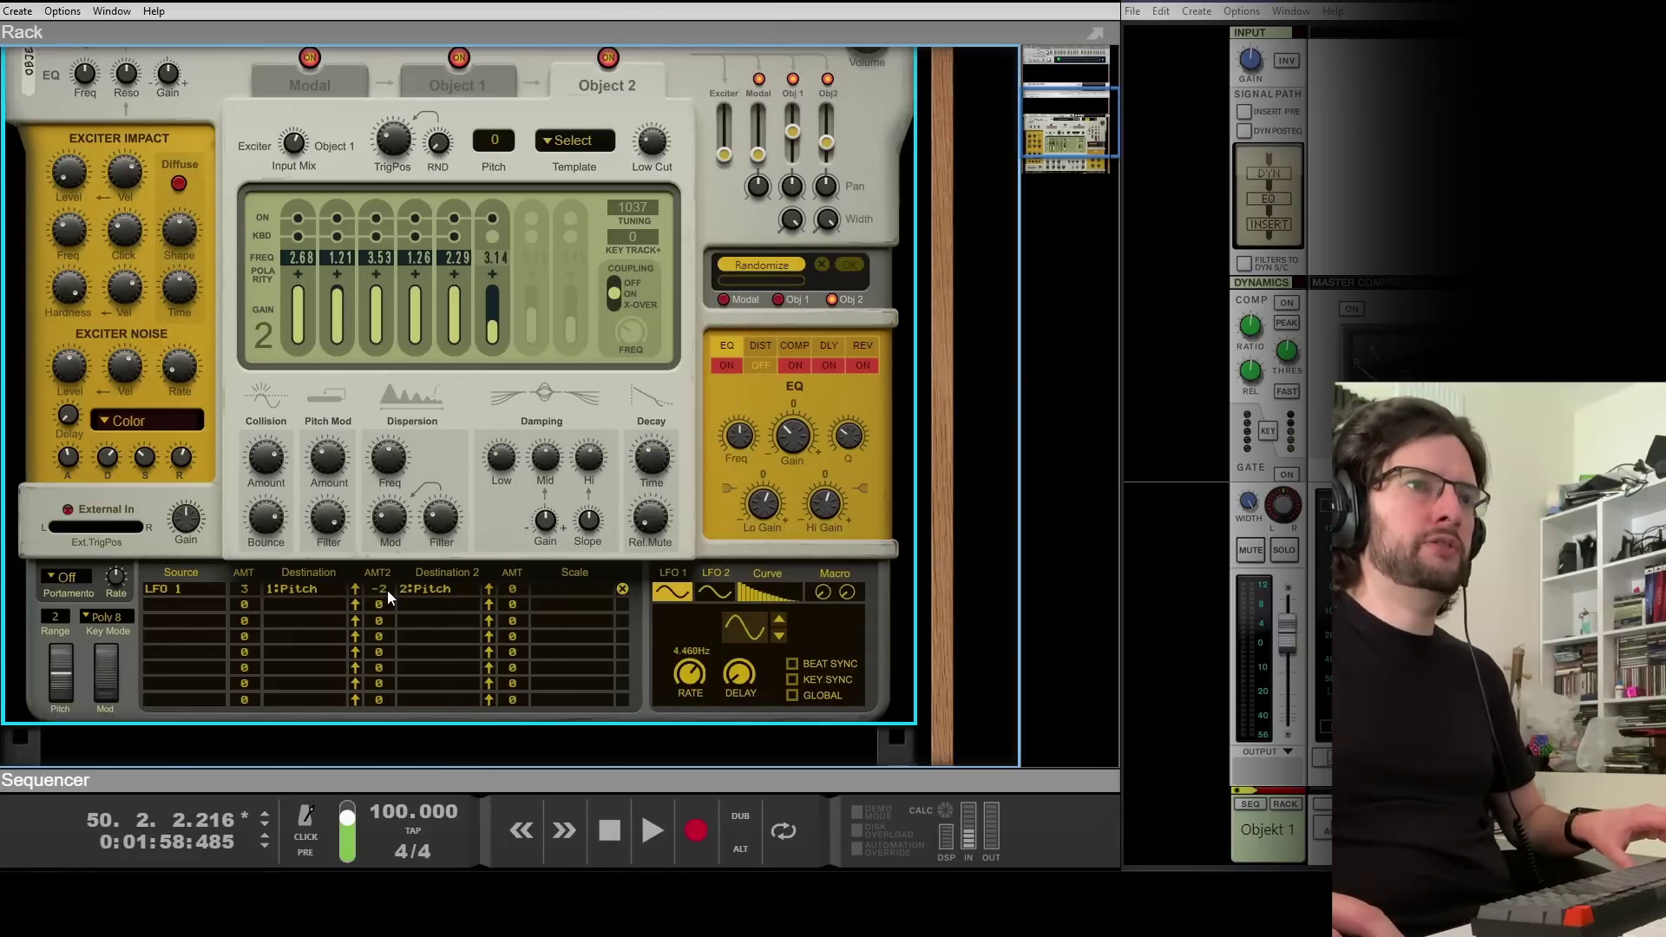
{"action": "left_click_drag", "start_coordinate": [691, 676], "coordinate": [691, 721]}
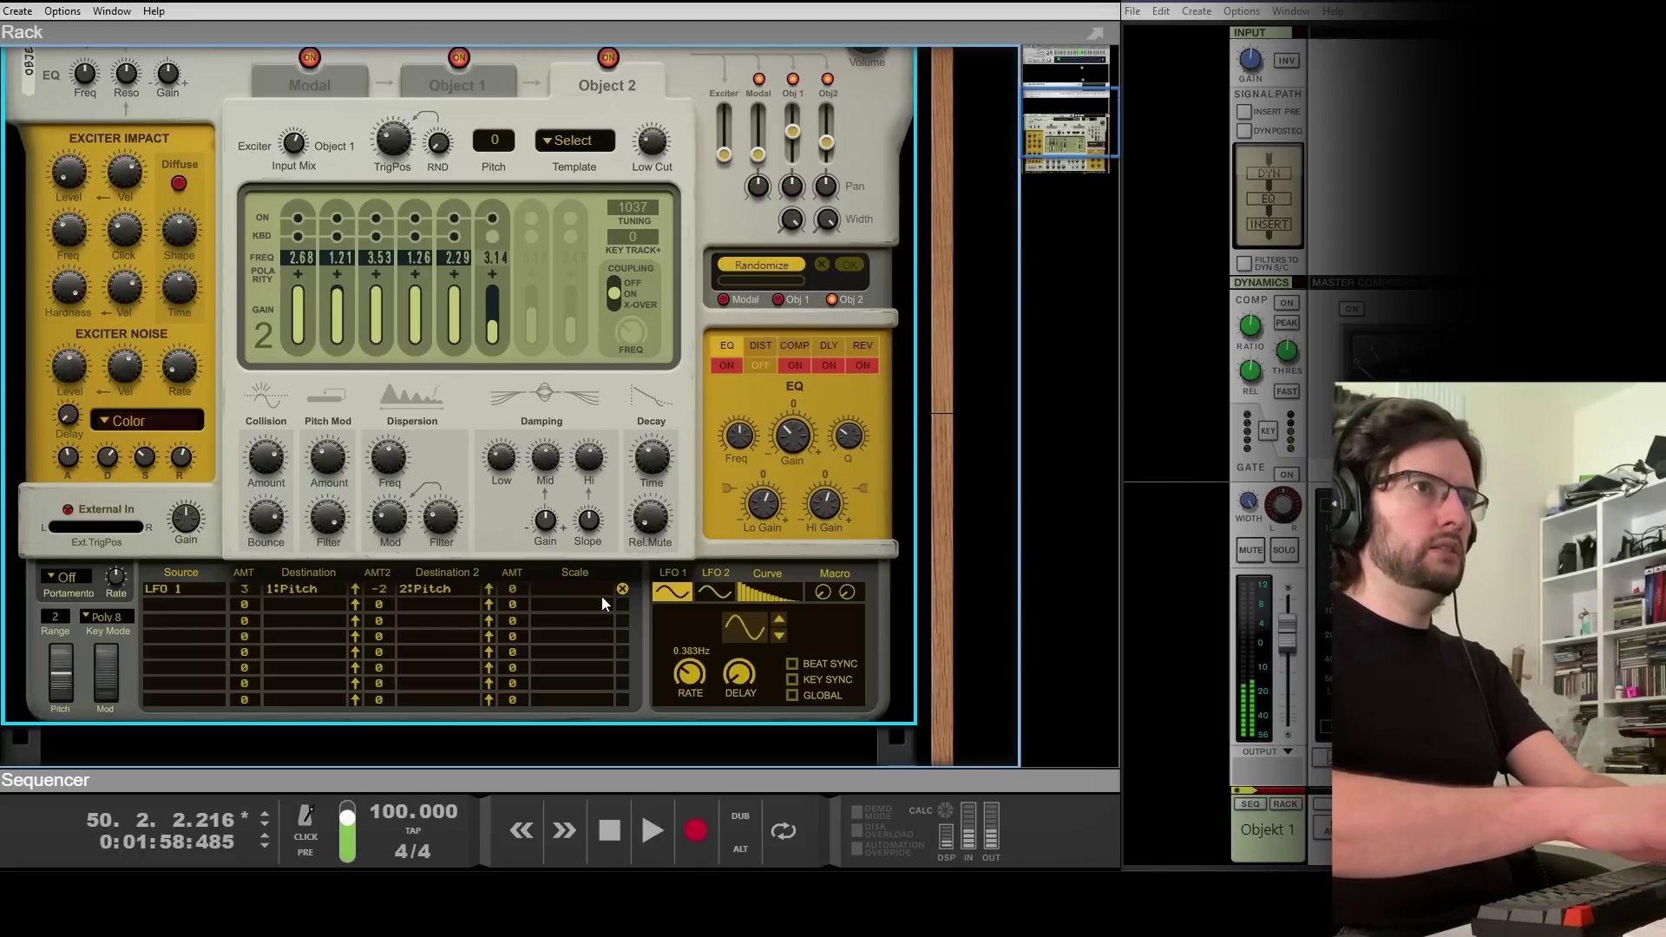
Add a Scales & Chords player to the Objekt device
{"action": "scroll", "coordinate": [549, 444], "scroll_direction": "up", "scroll_amount": 2}
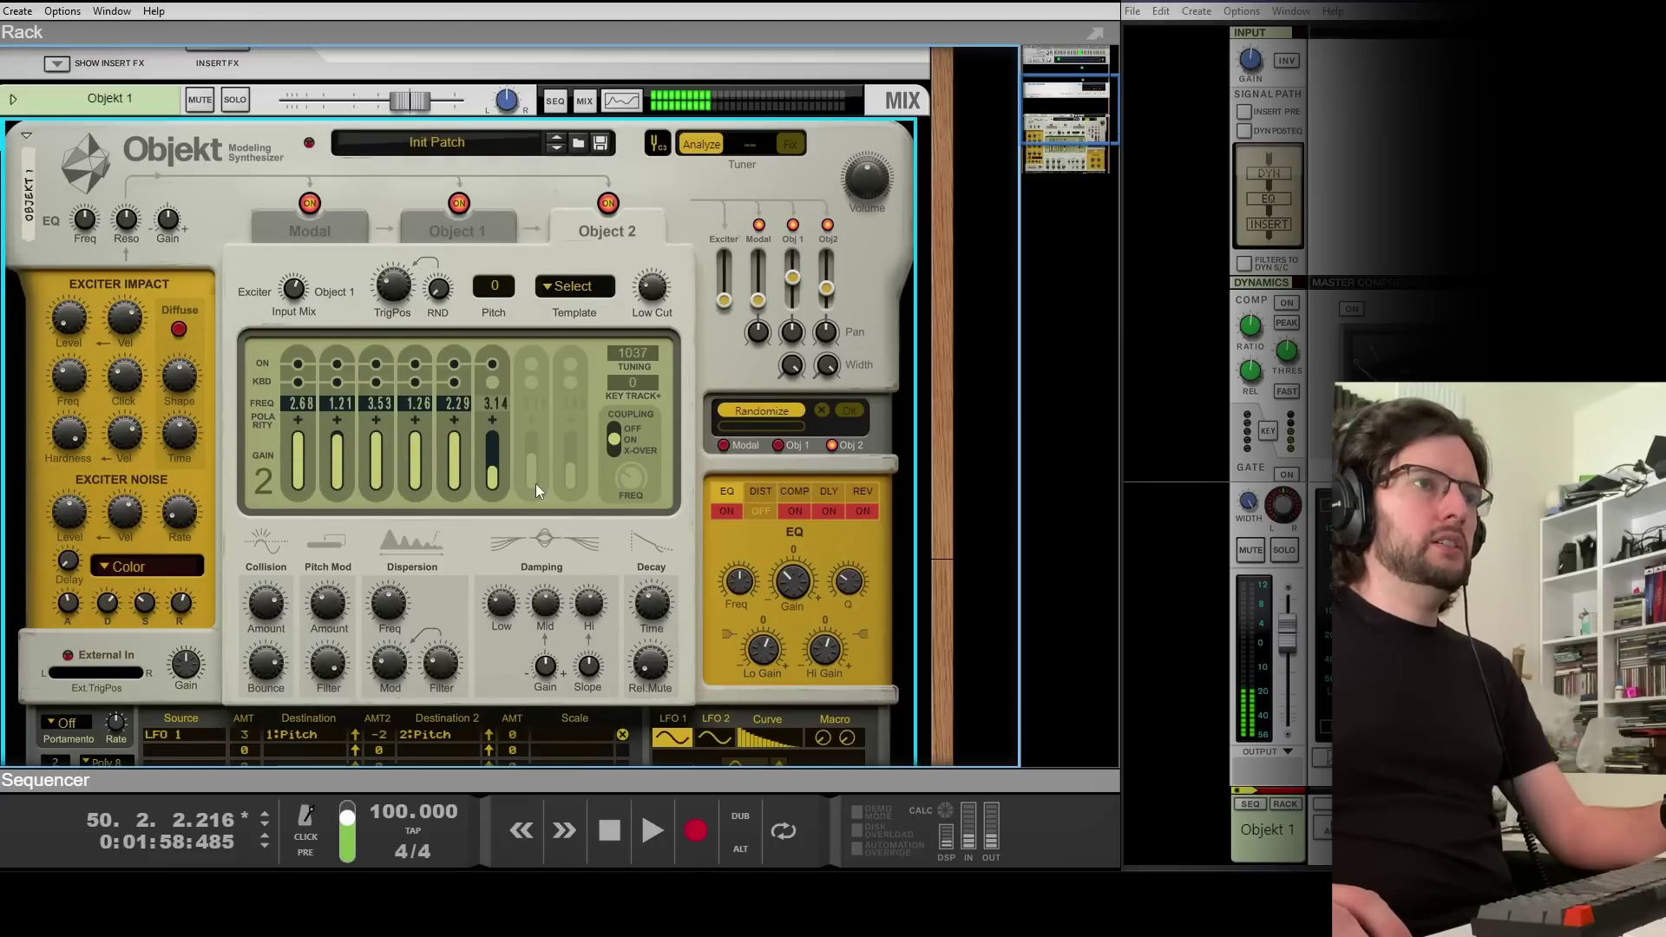
{"action": "scroll", "coordinate": [534, 483], "scroll_direction": "down", "scroll_amount": 1}
{"action": "right_click", "coordinate": [367, 479]}
{"action": "mouse_move", "coordinate": [536, 576]}
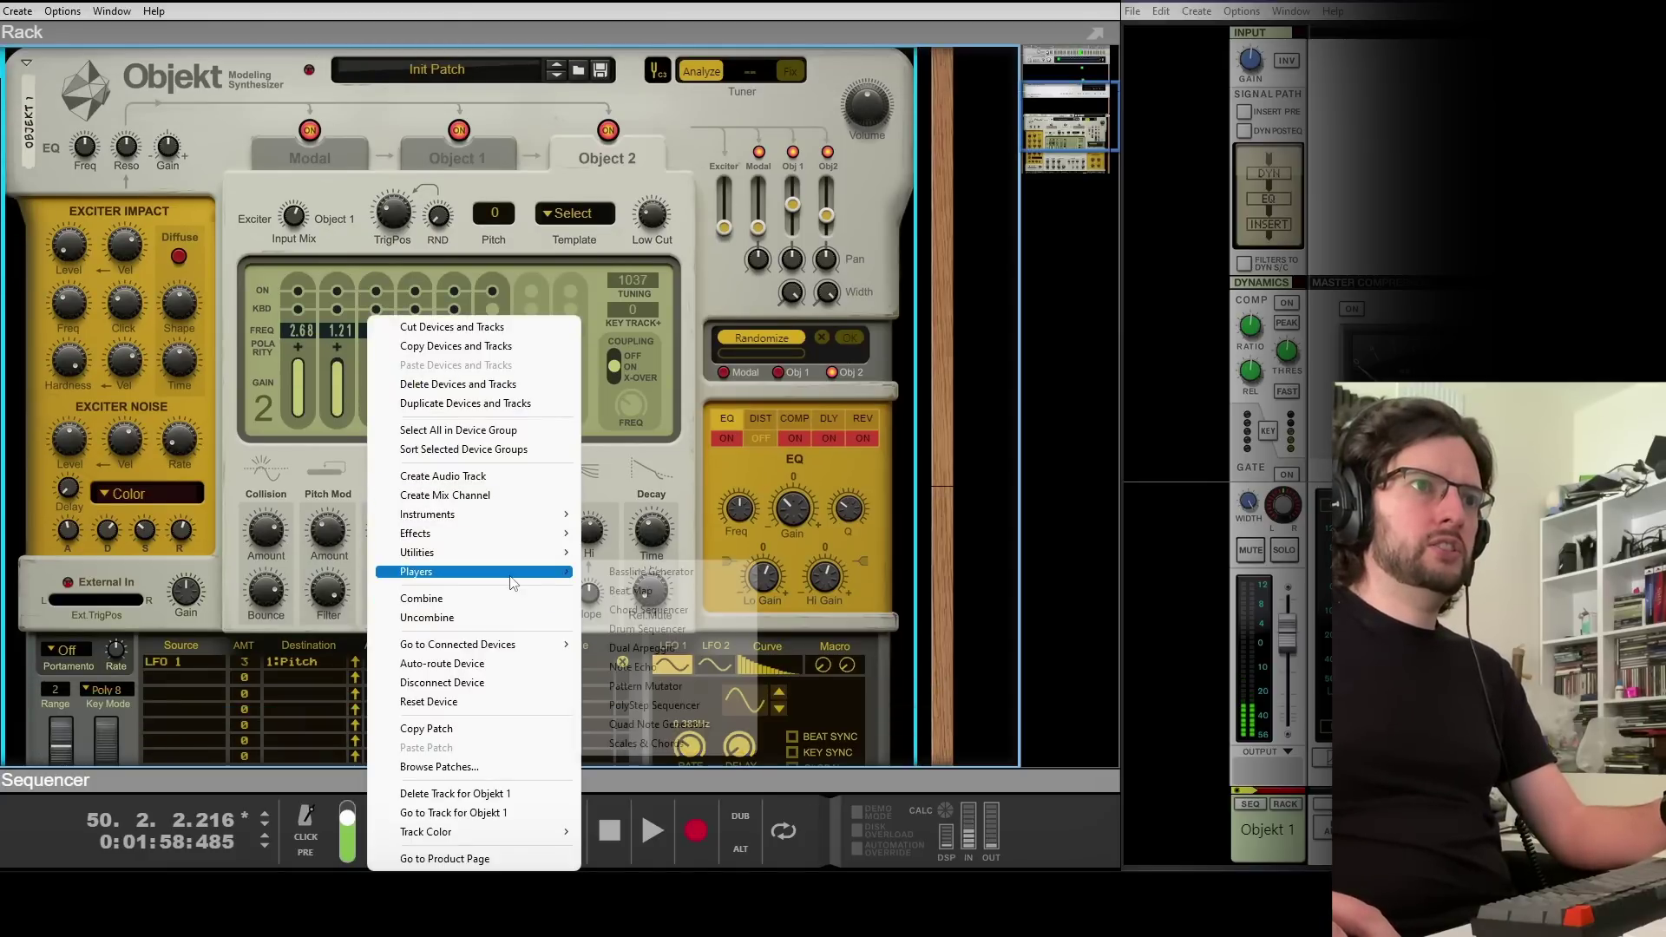
{"action": "left_click", "coordinate": [661, 746]}
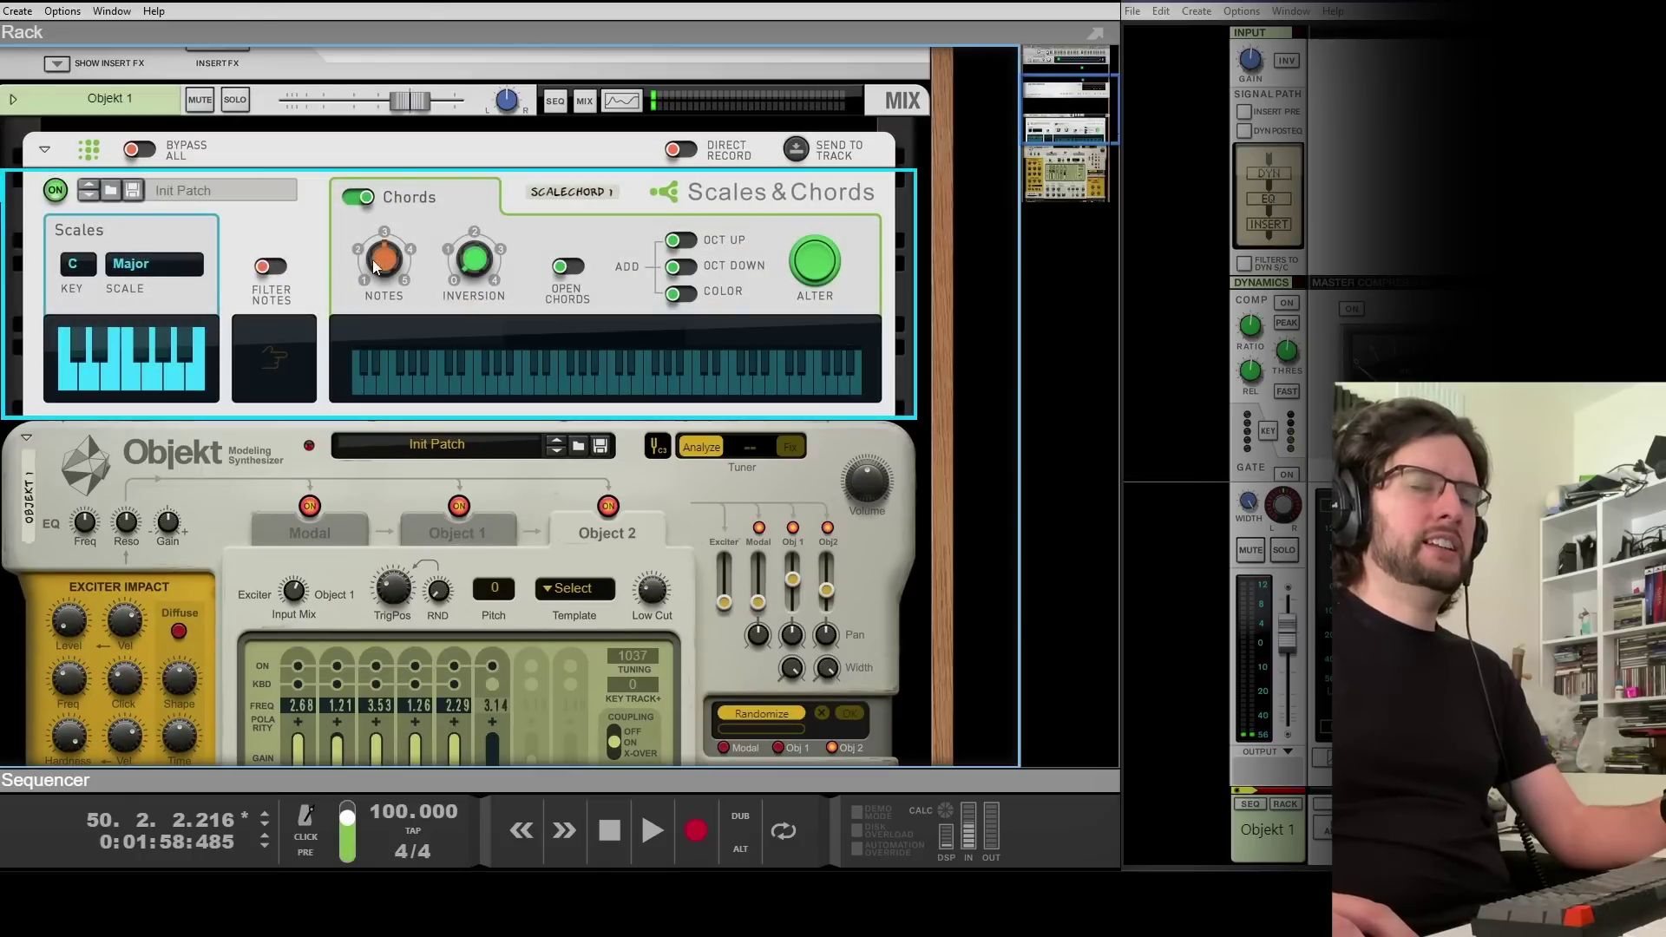
Set the Scales & Chords player to 1 note and the Chromatic scale, and add the lower octave
{"action": "mouse_move", "coordinate": [388, 262]}
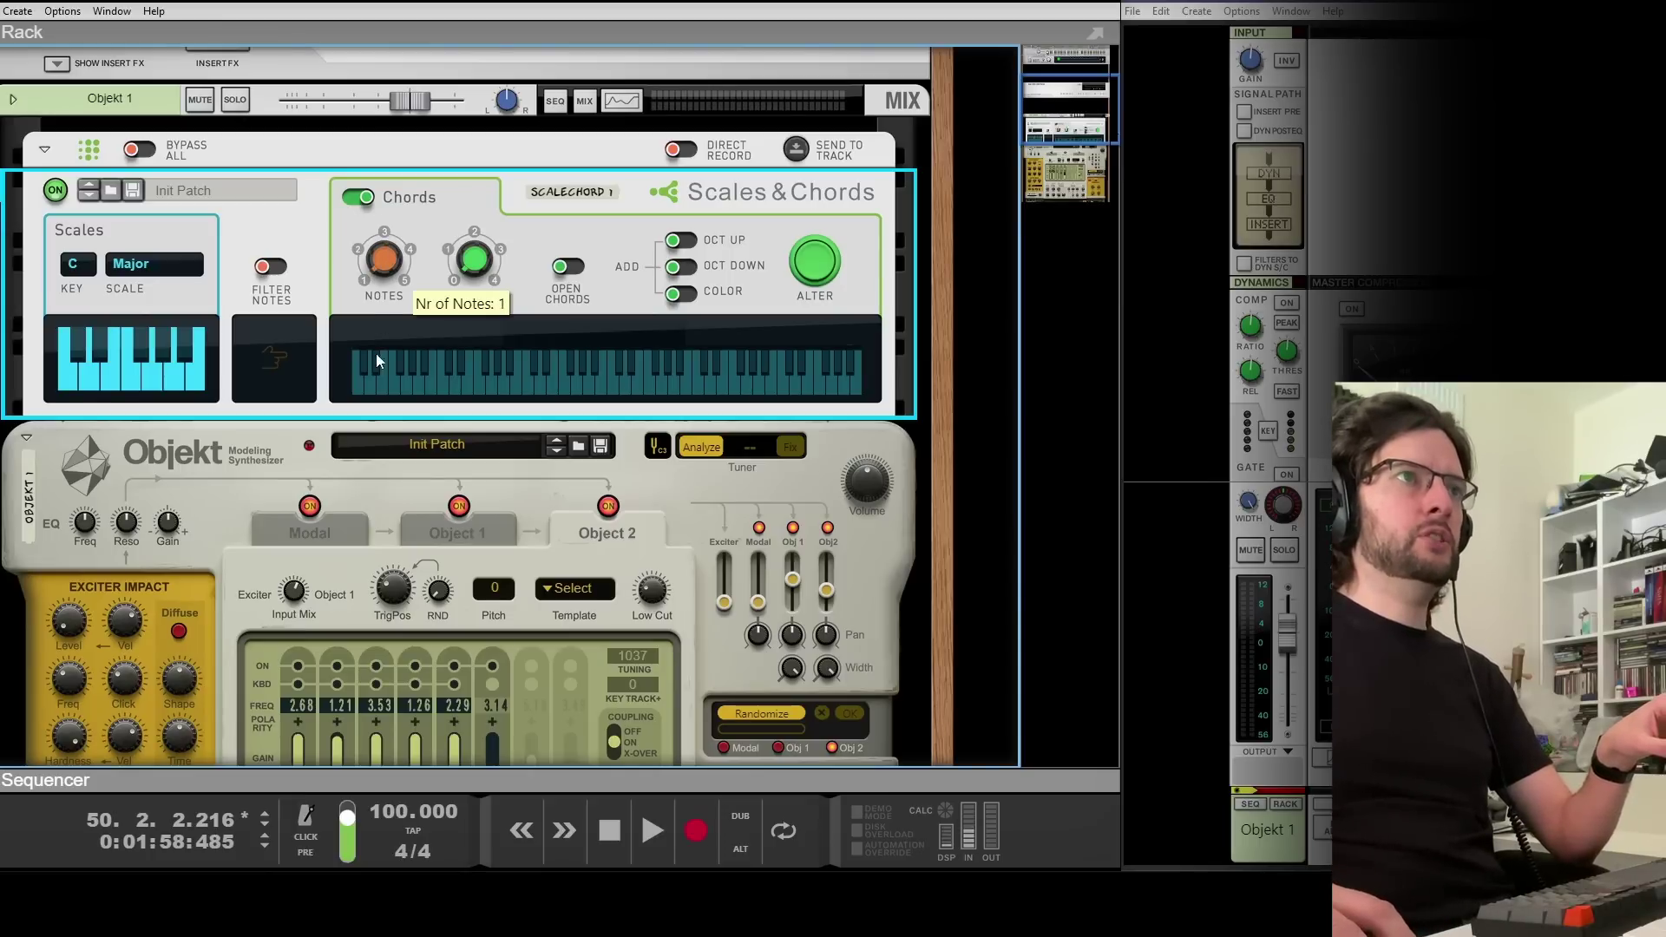
{"action": "left_click", "coordinate": [144, 274]}
{"action": "left_click", "coordinate": [243, 527]}
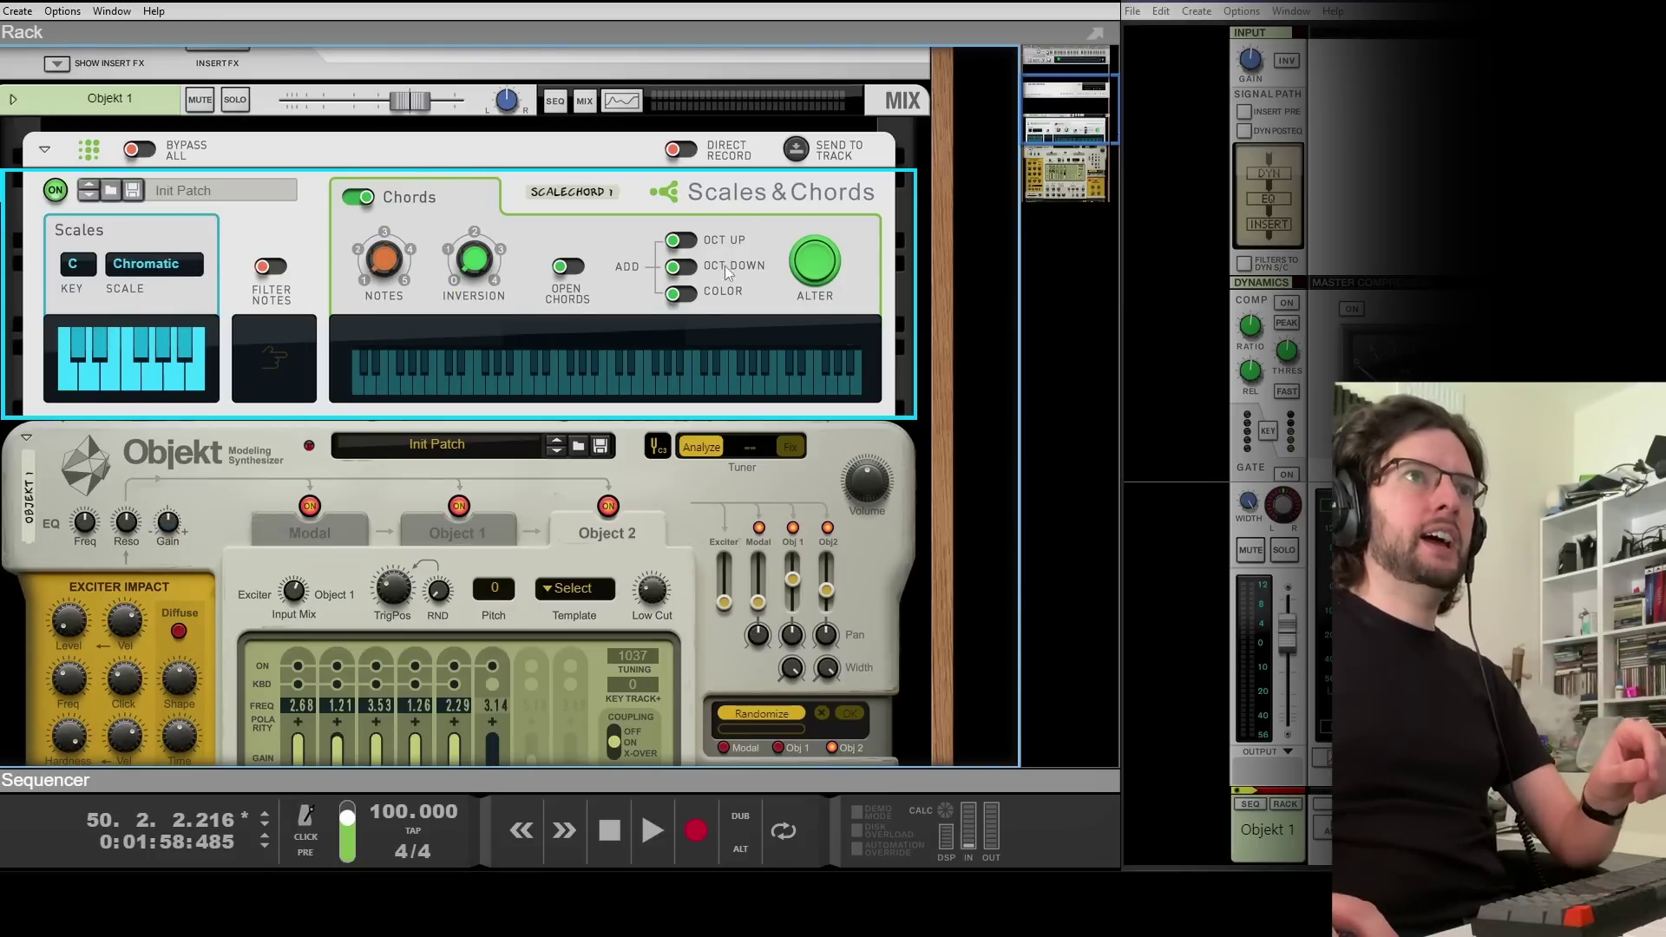
{"action": "left_click", "coordinate": [681, 268]}
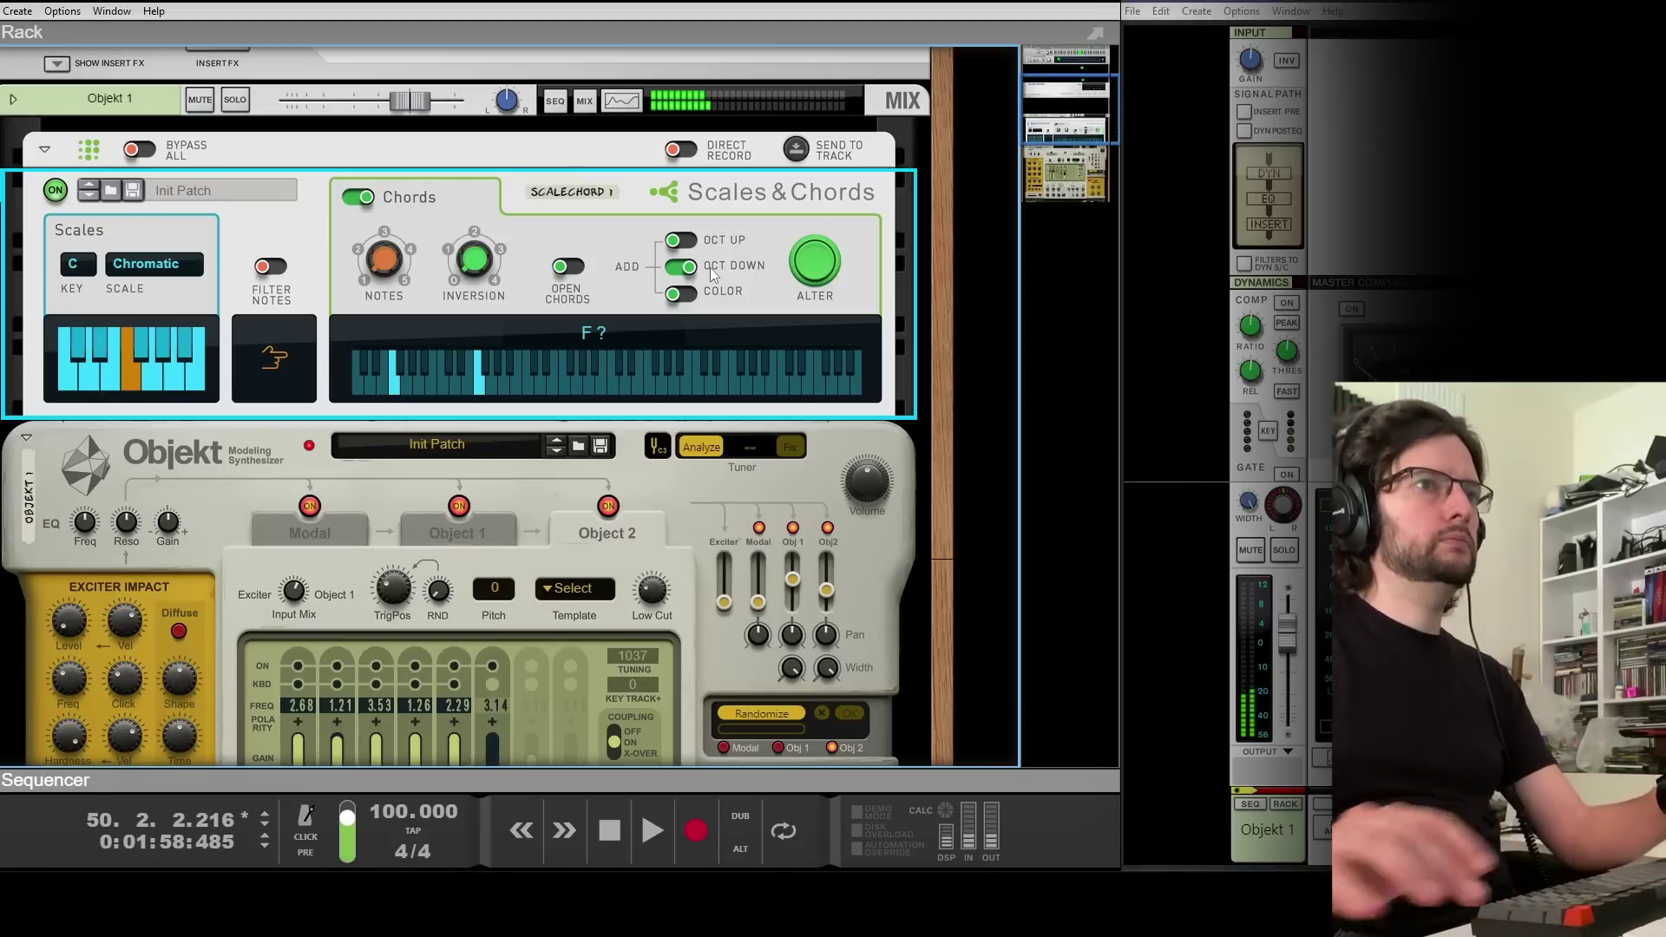
Raise Objekt's exciter noise rate again
{"action": "scroll", "coordinate": [439, 404], "scroll_direction": "down", "scroll_amount": 1}
{"action": "scroll", "coordinate": [439, 403], "scroll_direction": "down", "scroll_amount": 3}
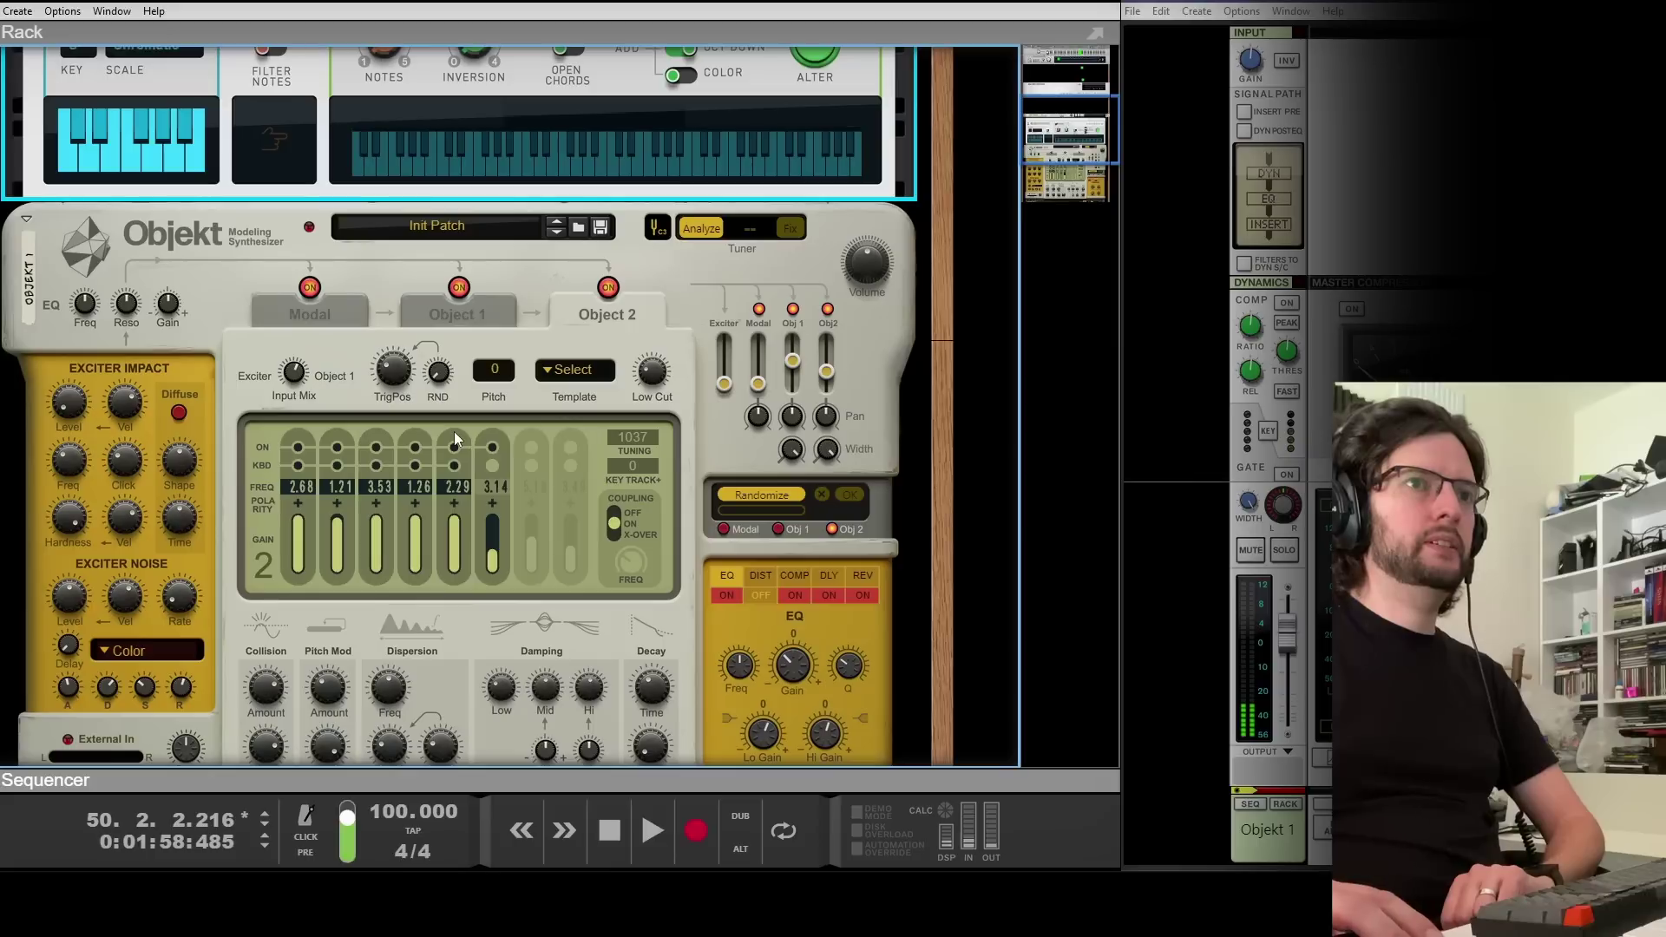
{"action": "scroll", "coordinate": [497, 449], "scroll_direction": "down", "scroll_amount": 1}
{"action": "scroll", "coordinate": [497, 449], "scroll_direction": "up", "scroll_amount": 1}
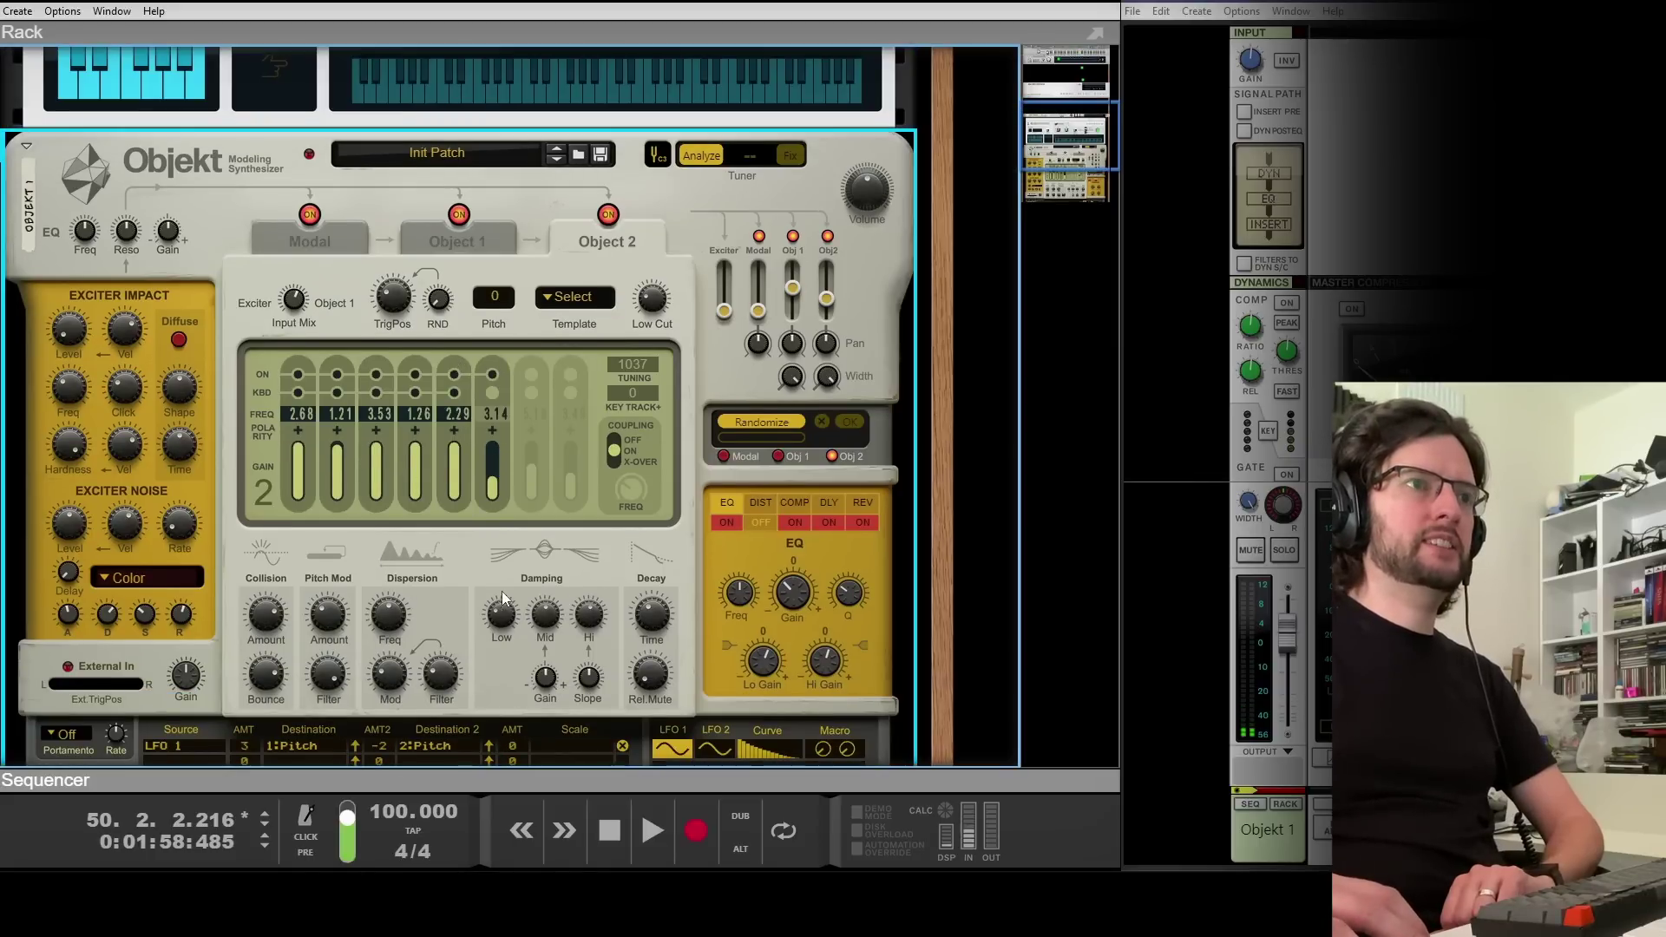
{"action": "scroll", "coordinate": [496, 591], "scroll_direction": "down", "scroll_amount": 1}
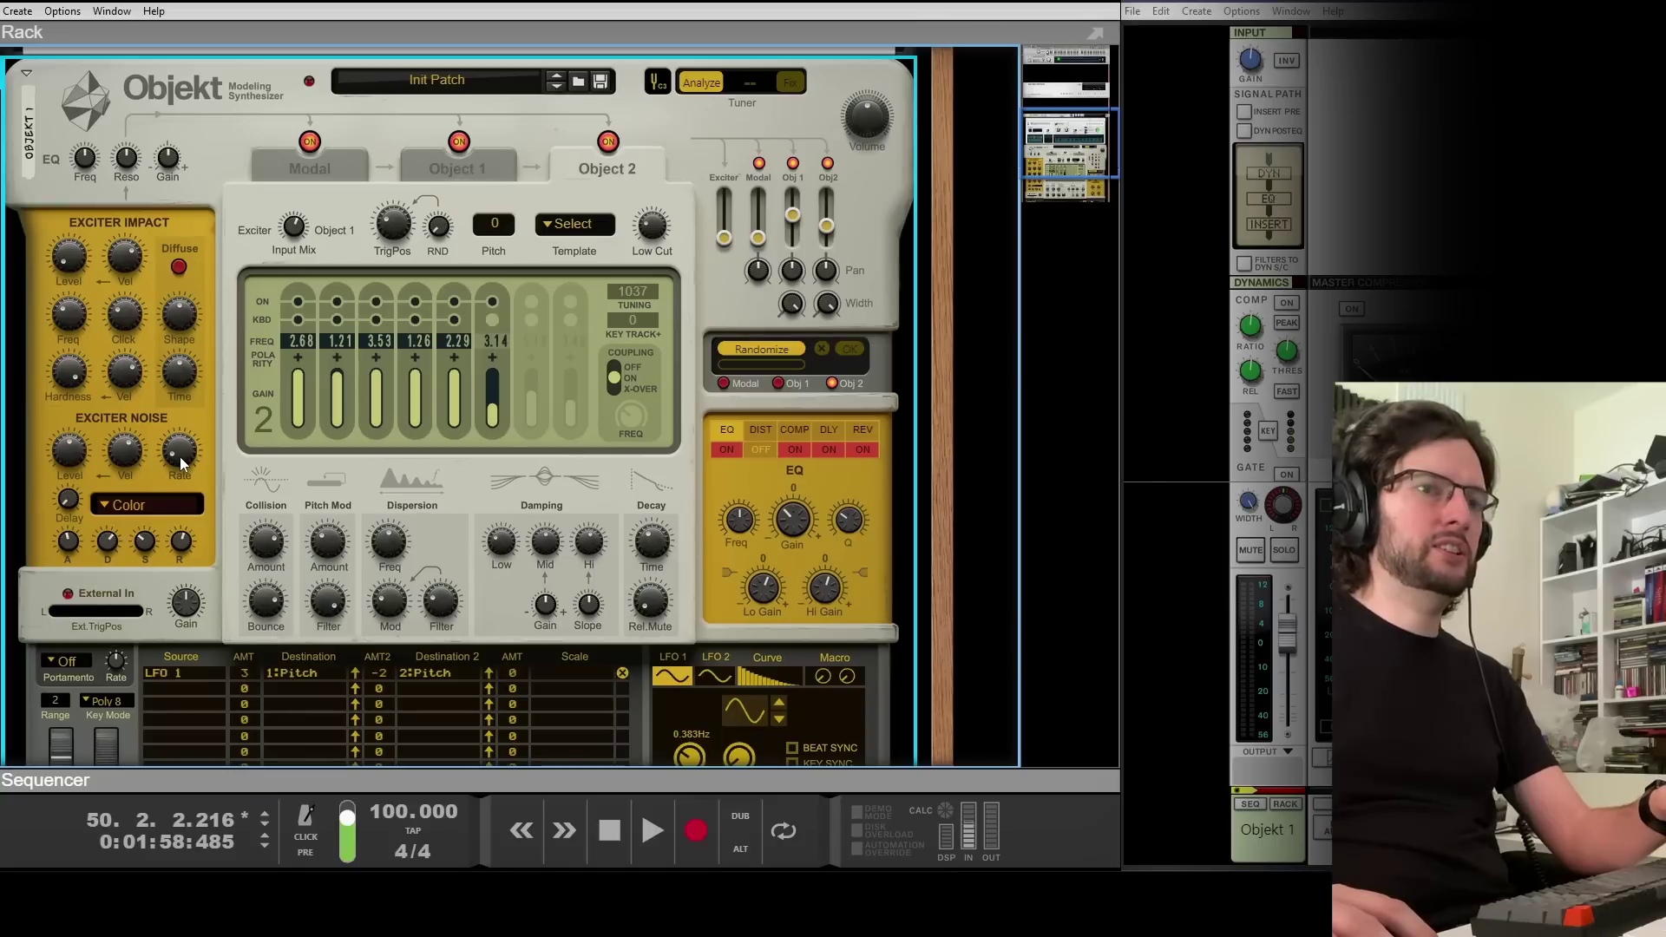
{"action": "mouse_move", "coordinate": [179, 457]}
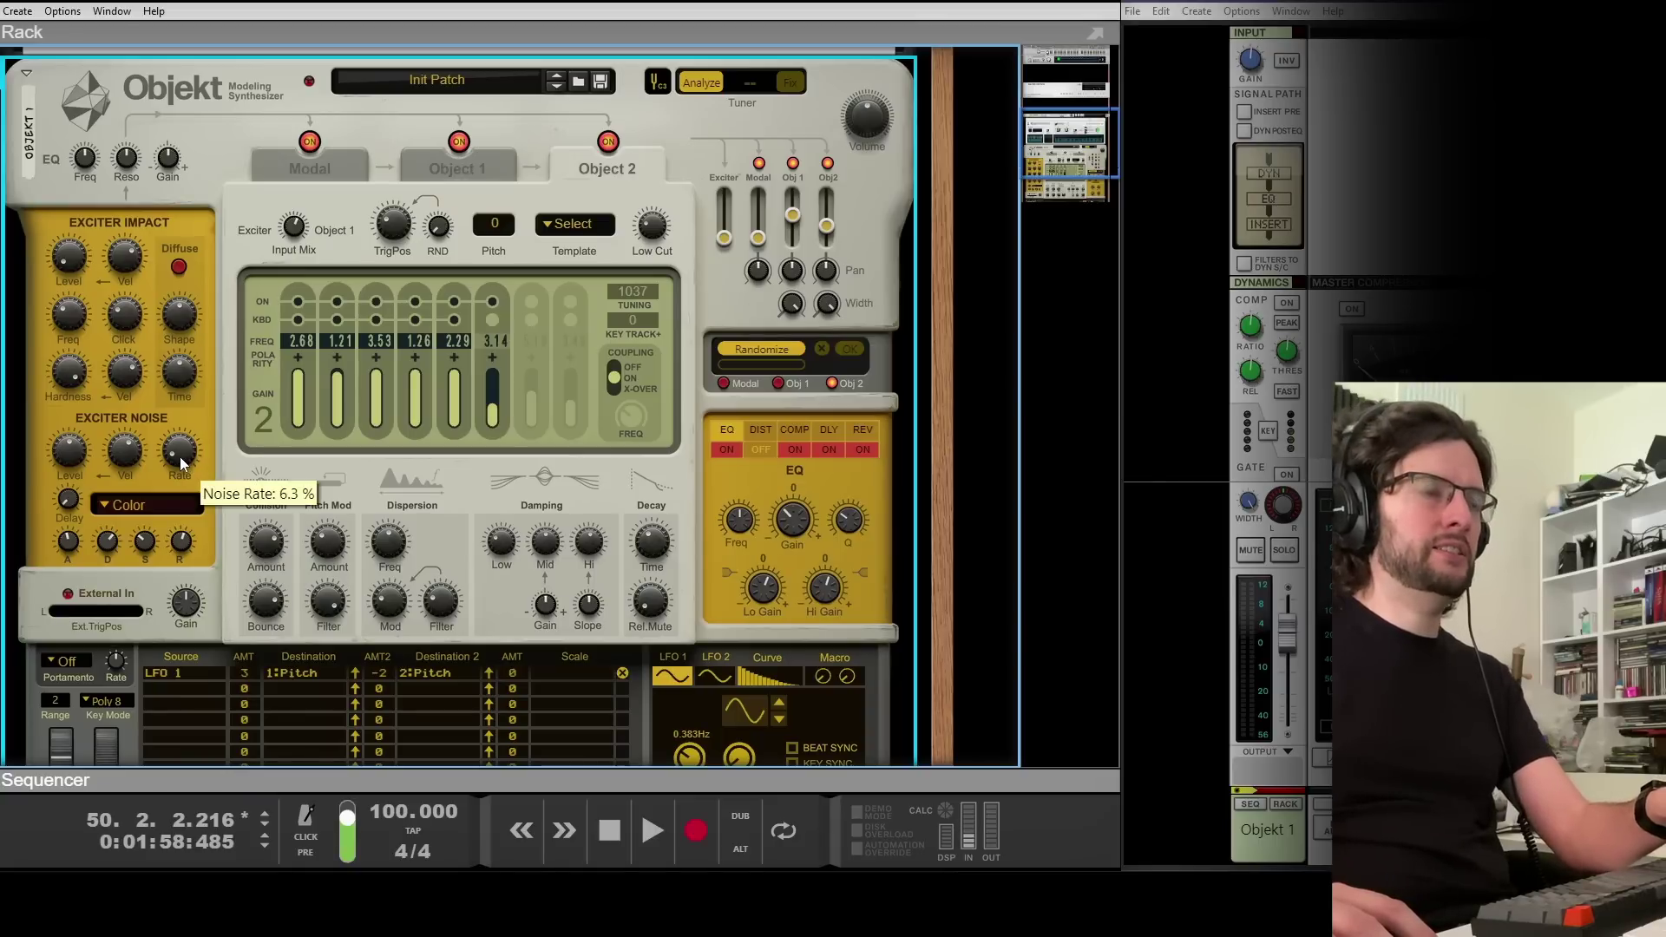
{"action": "left_click_drag", "start_coordinate": [181, 452], "coordinate": [236, 447]}
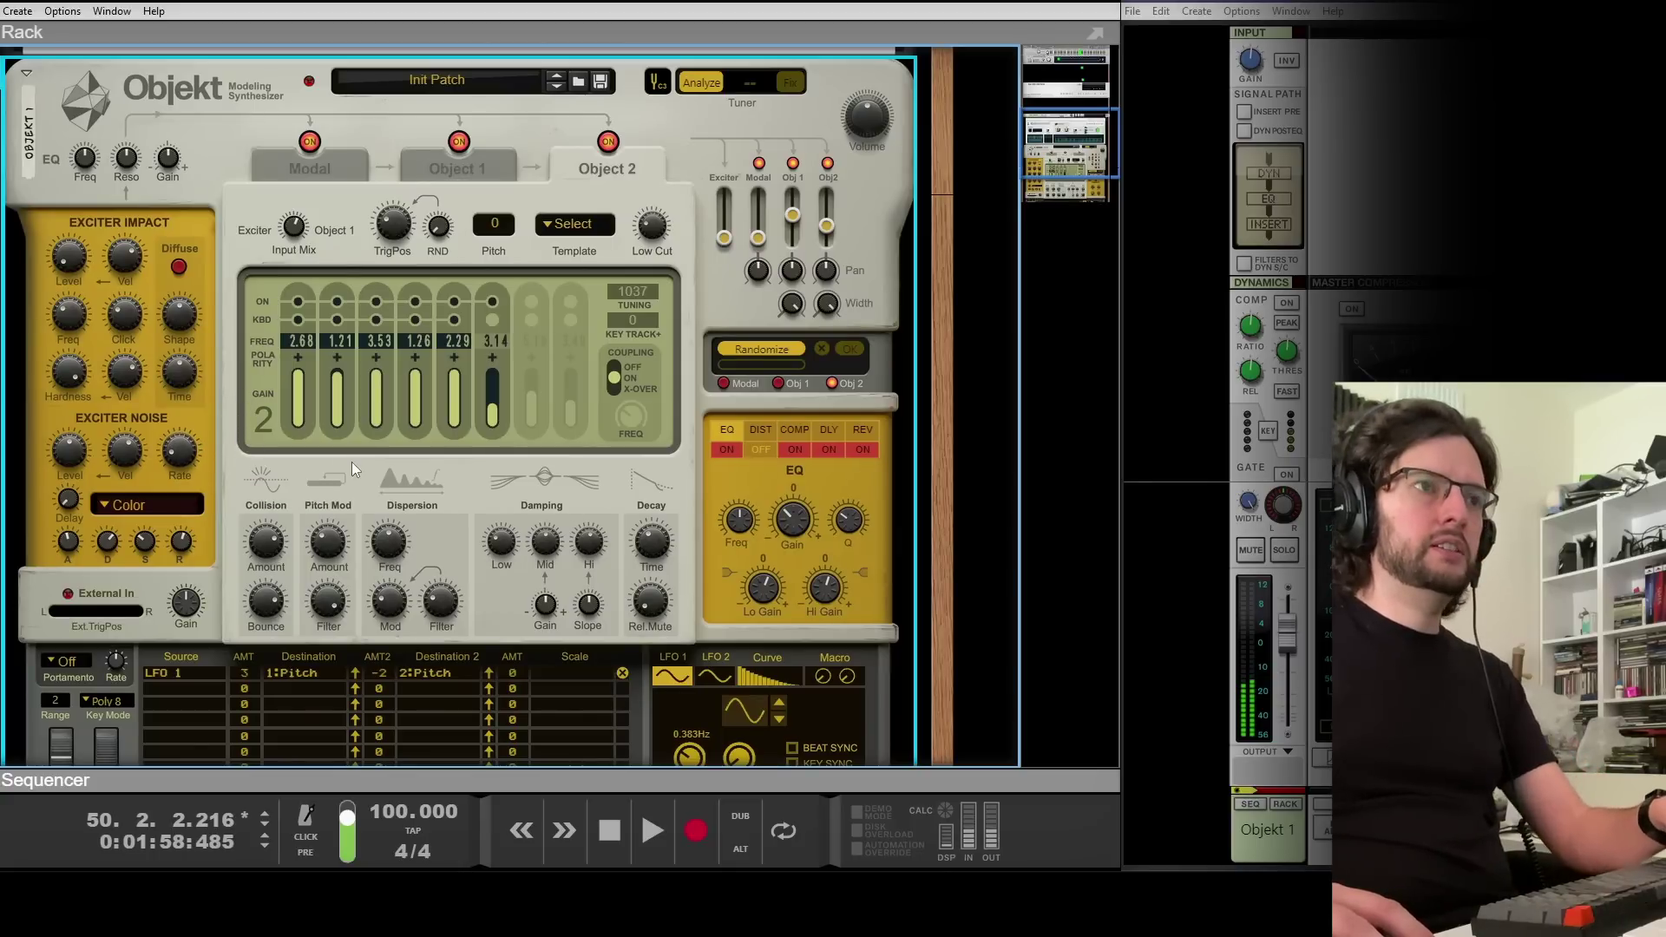